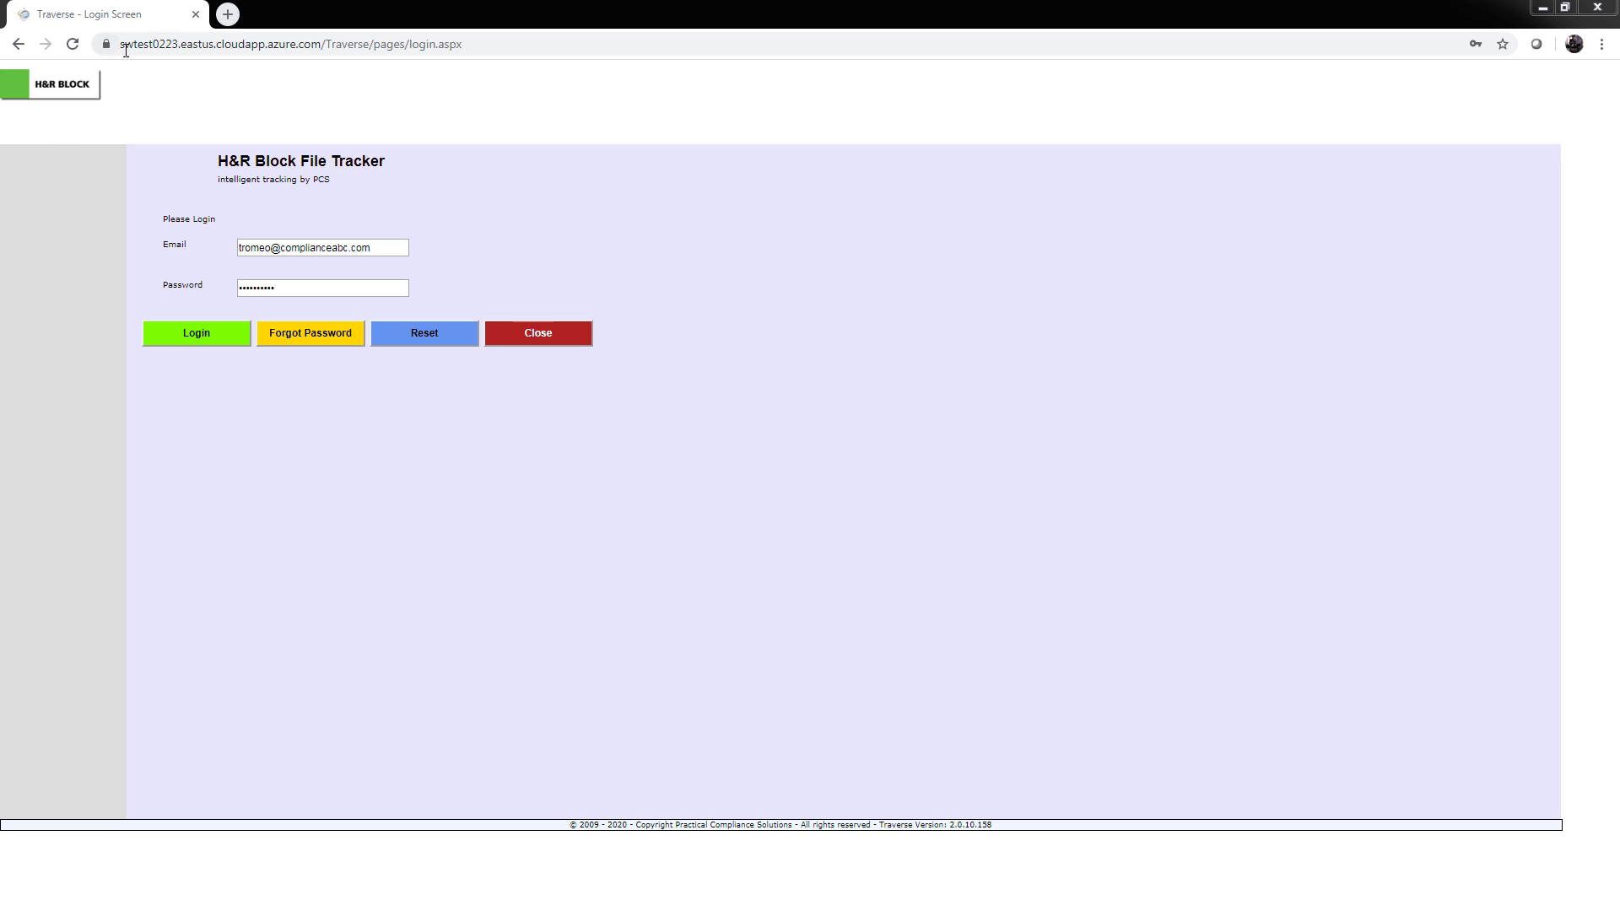
# Inspect the login page's web address and its connection security information
pyautogui.click(227, 47)
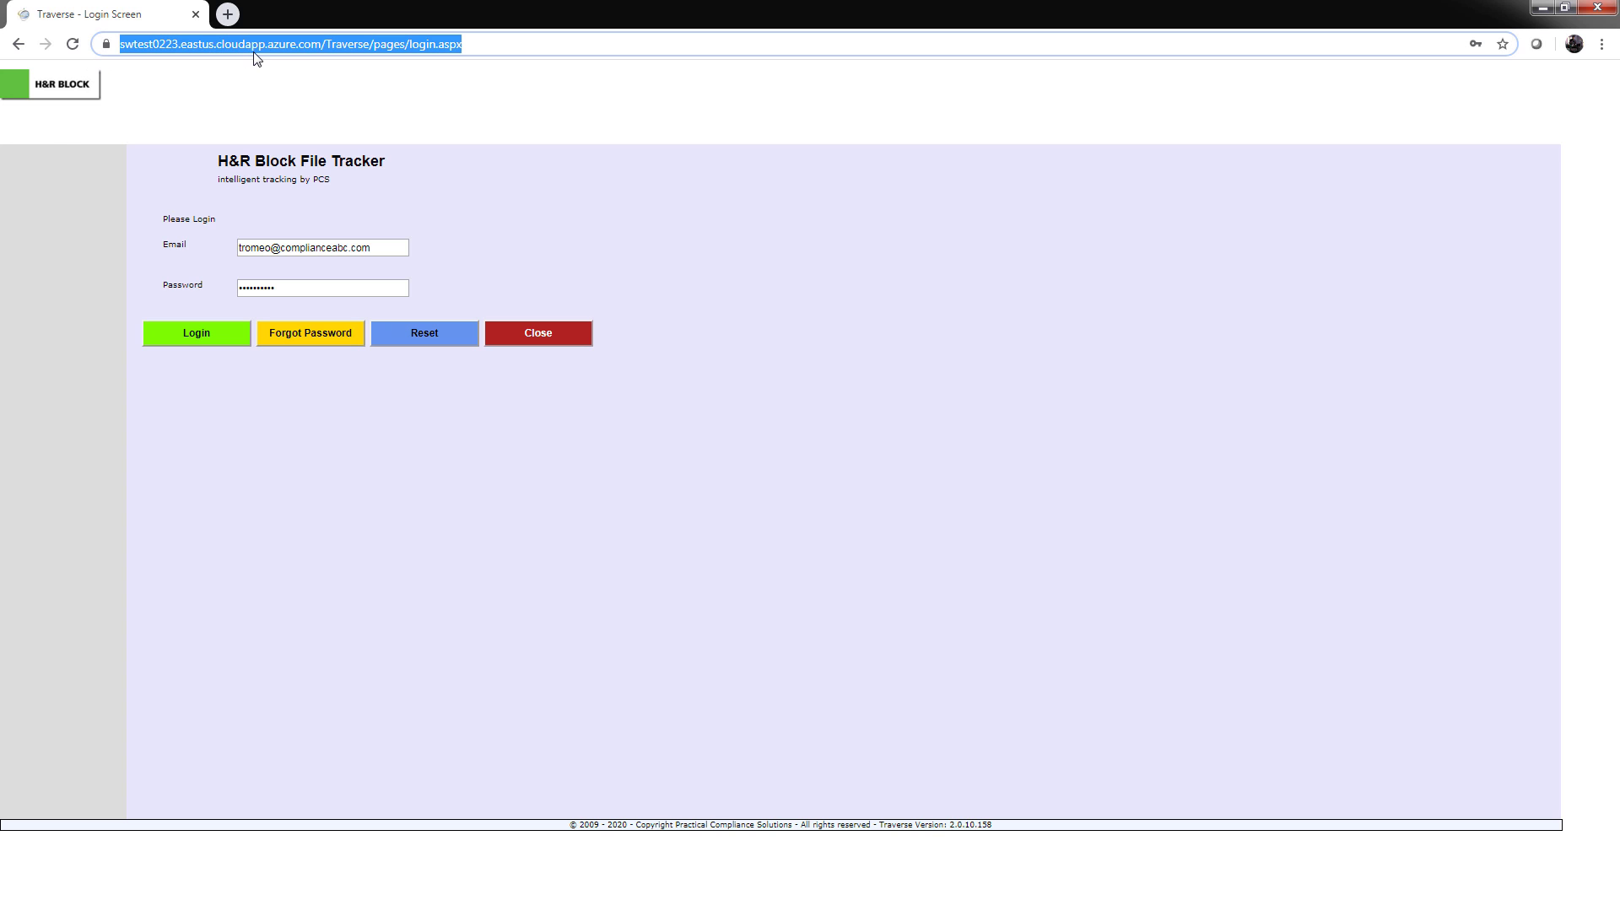
pyautogui.click(106, 45)
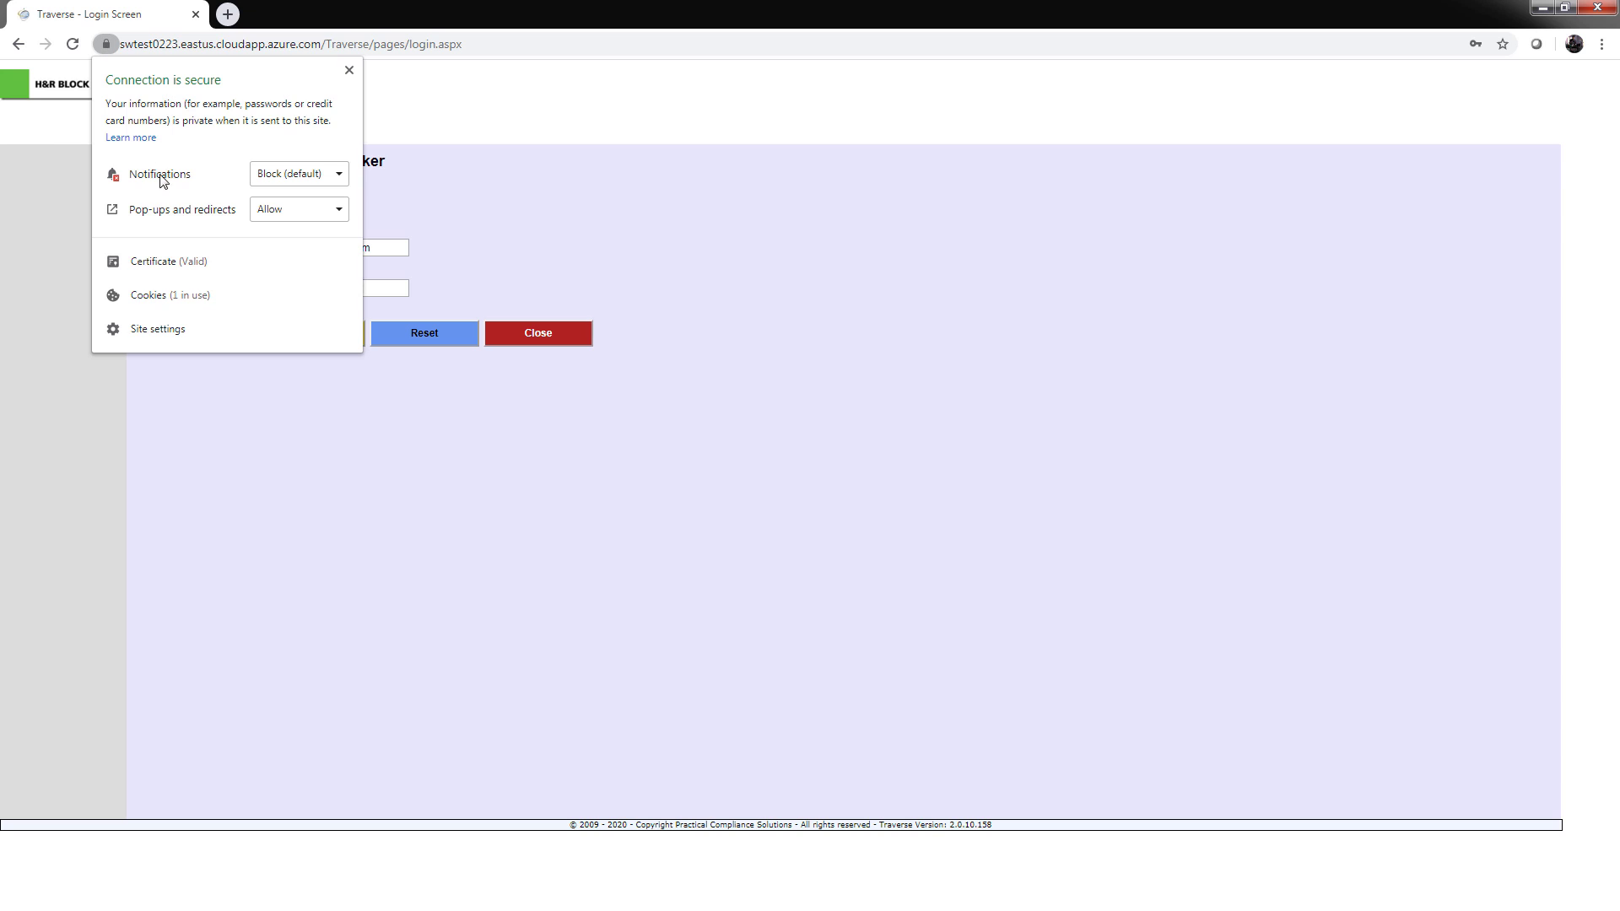
pyautogui.click(108, 46)
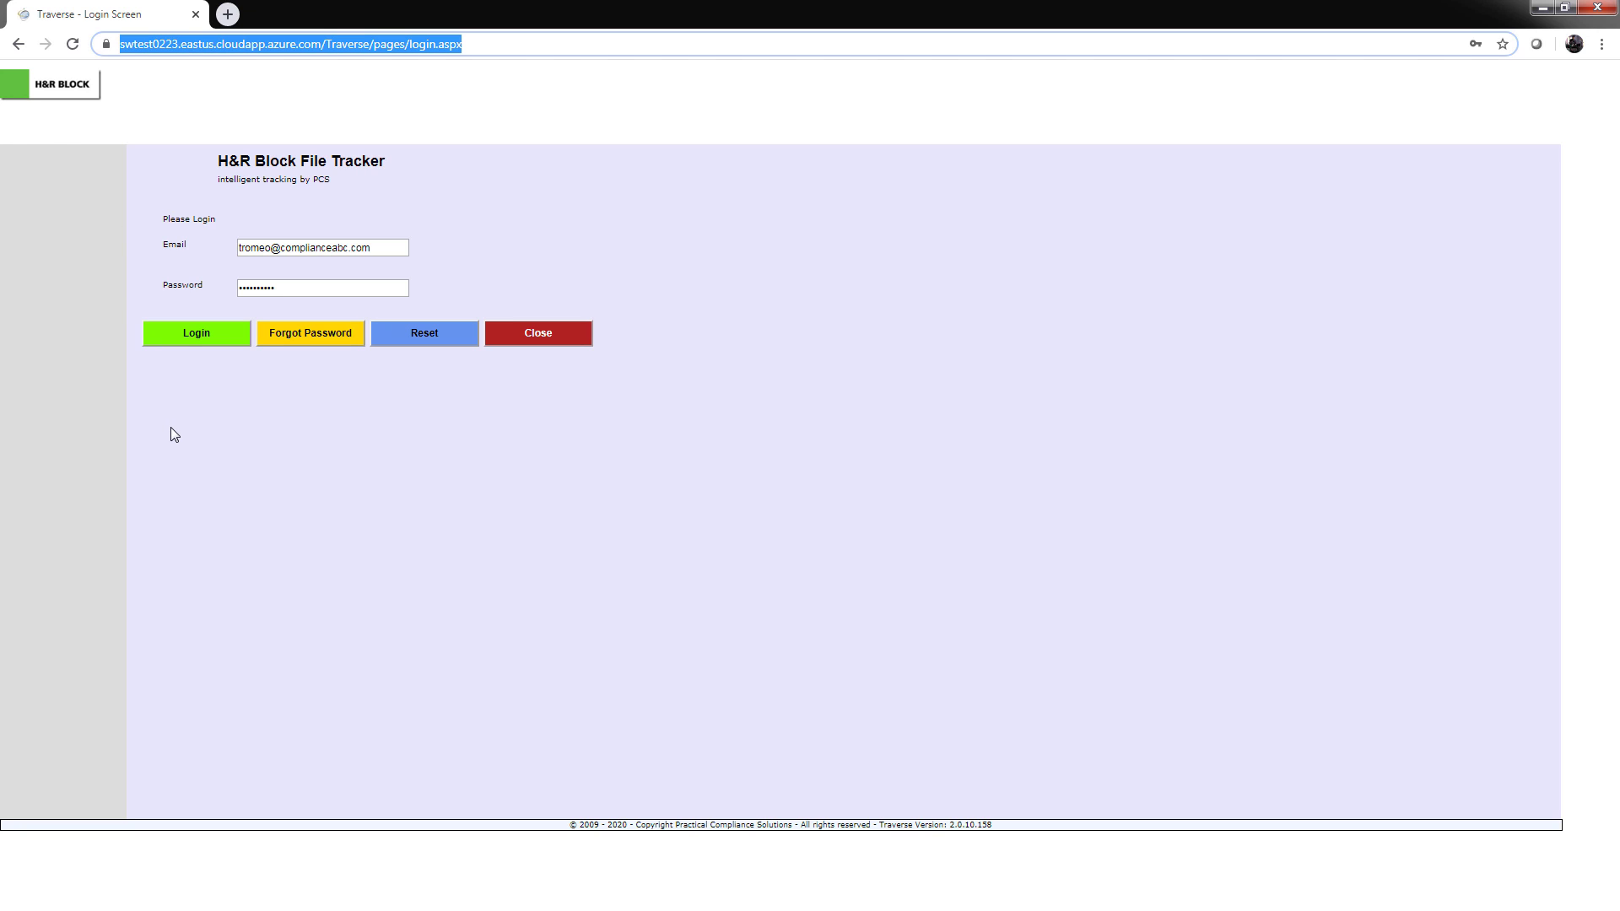
# Log in with the prefilled credentials and open the page for adding or editing assets
pyautogui.click(189, 336)
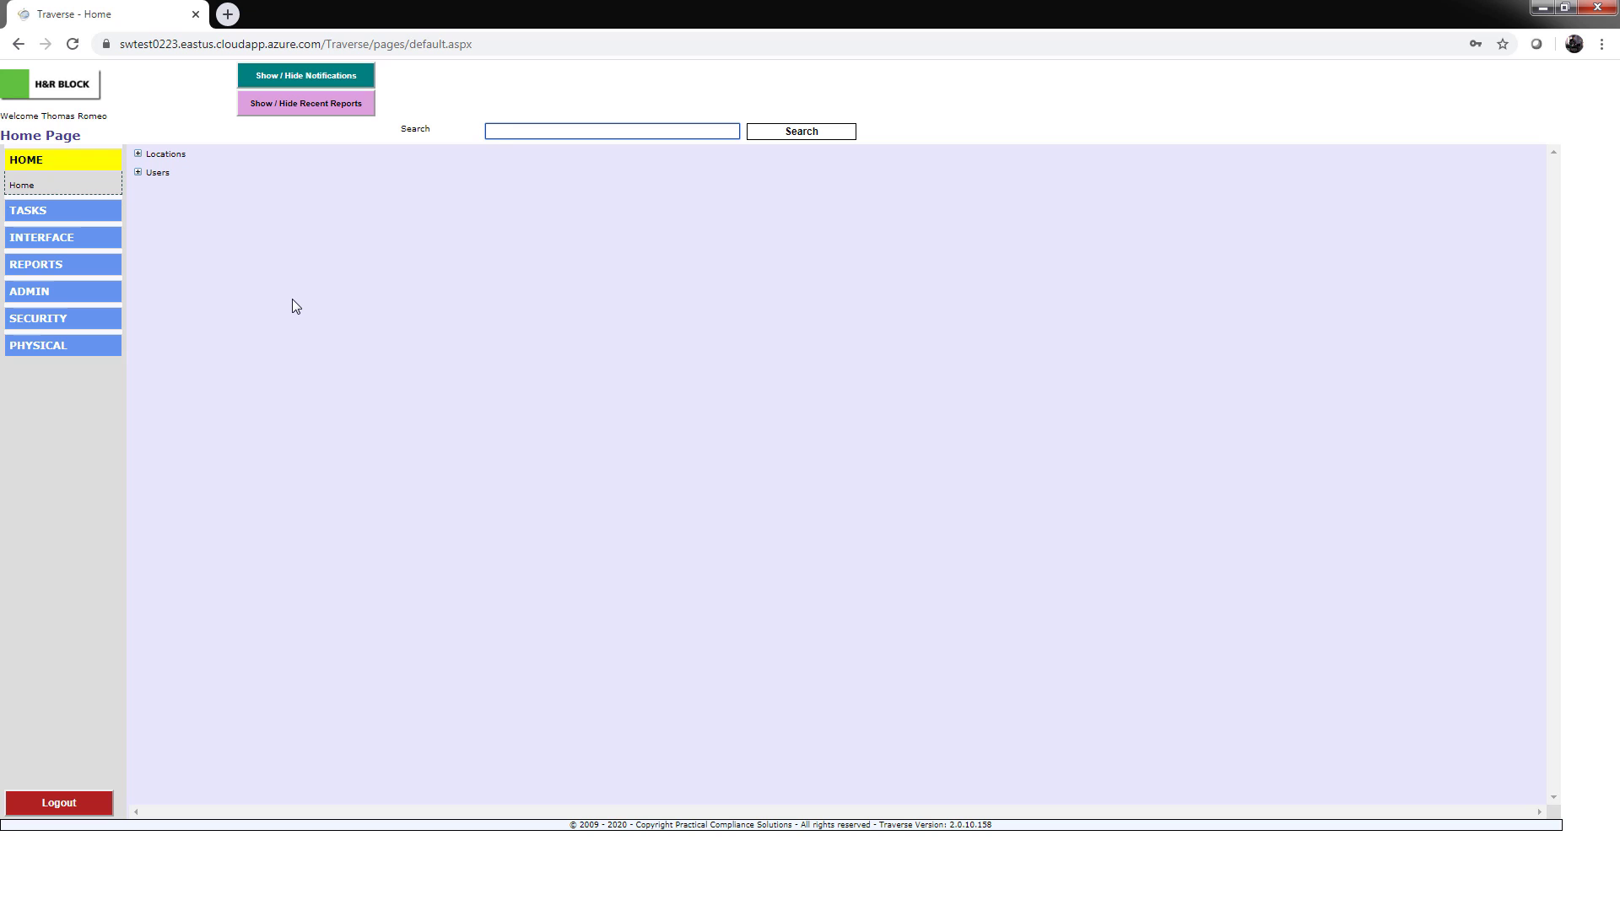
pyautogui.click(30, 216)
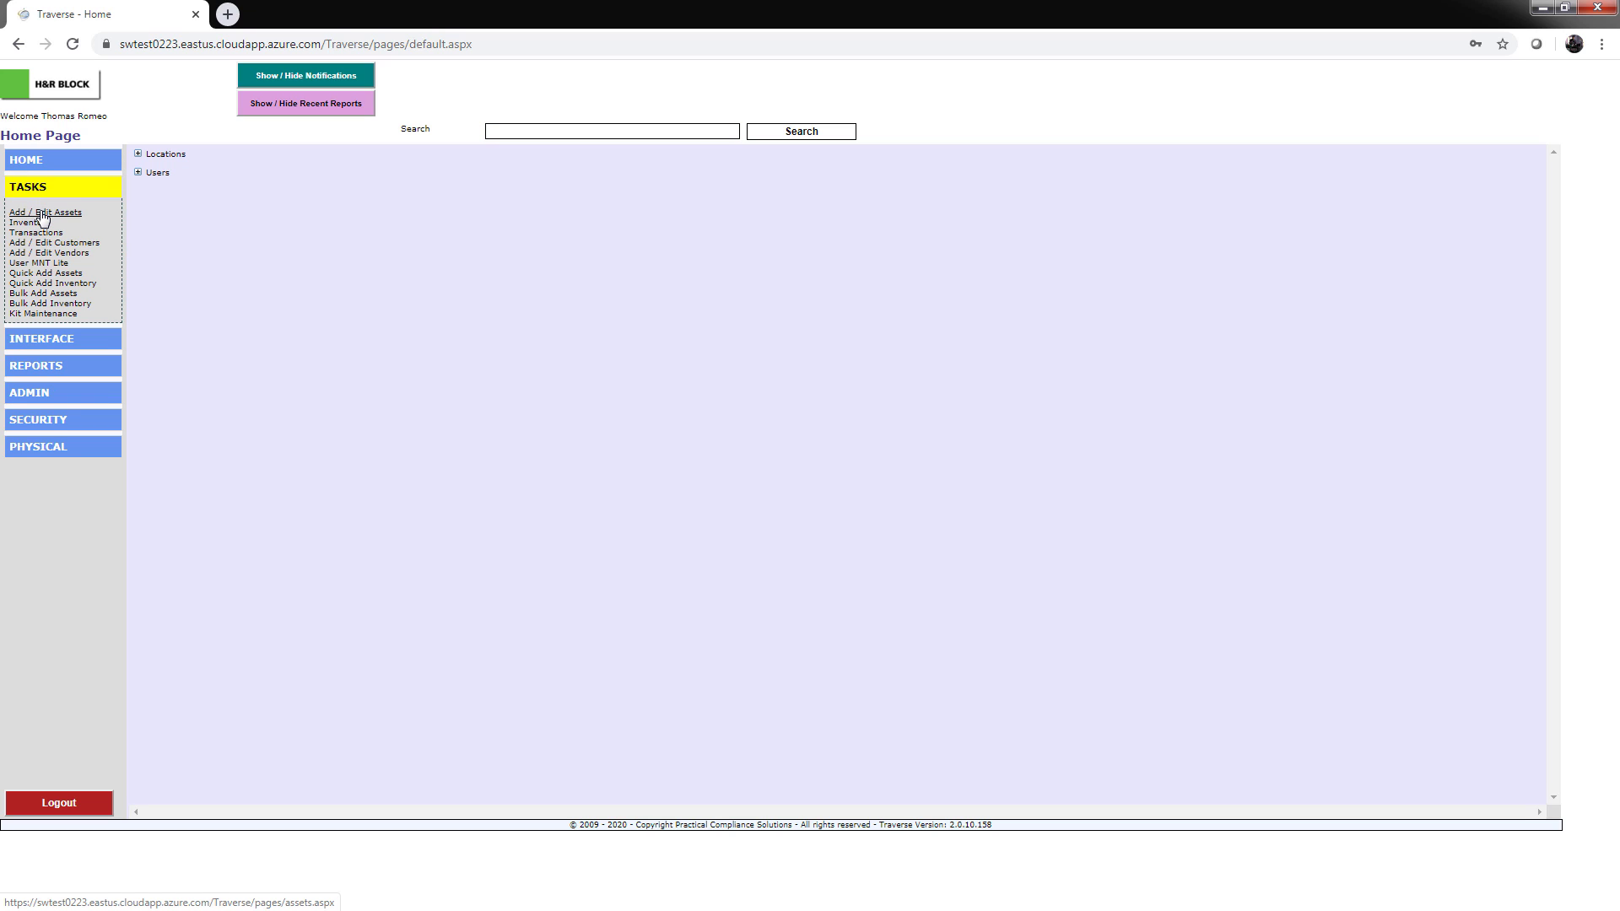
pyautogui.click(42, 214)
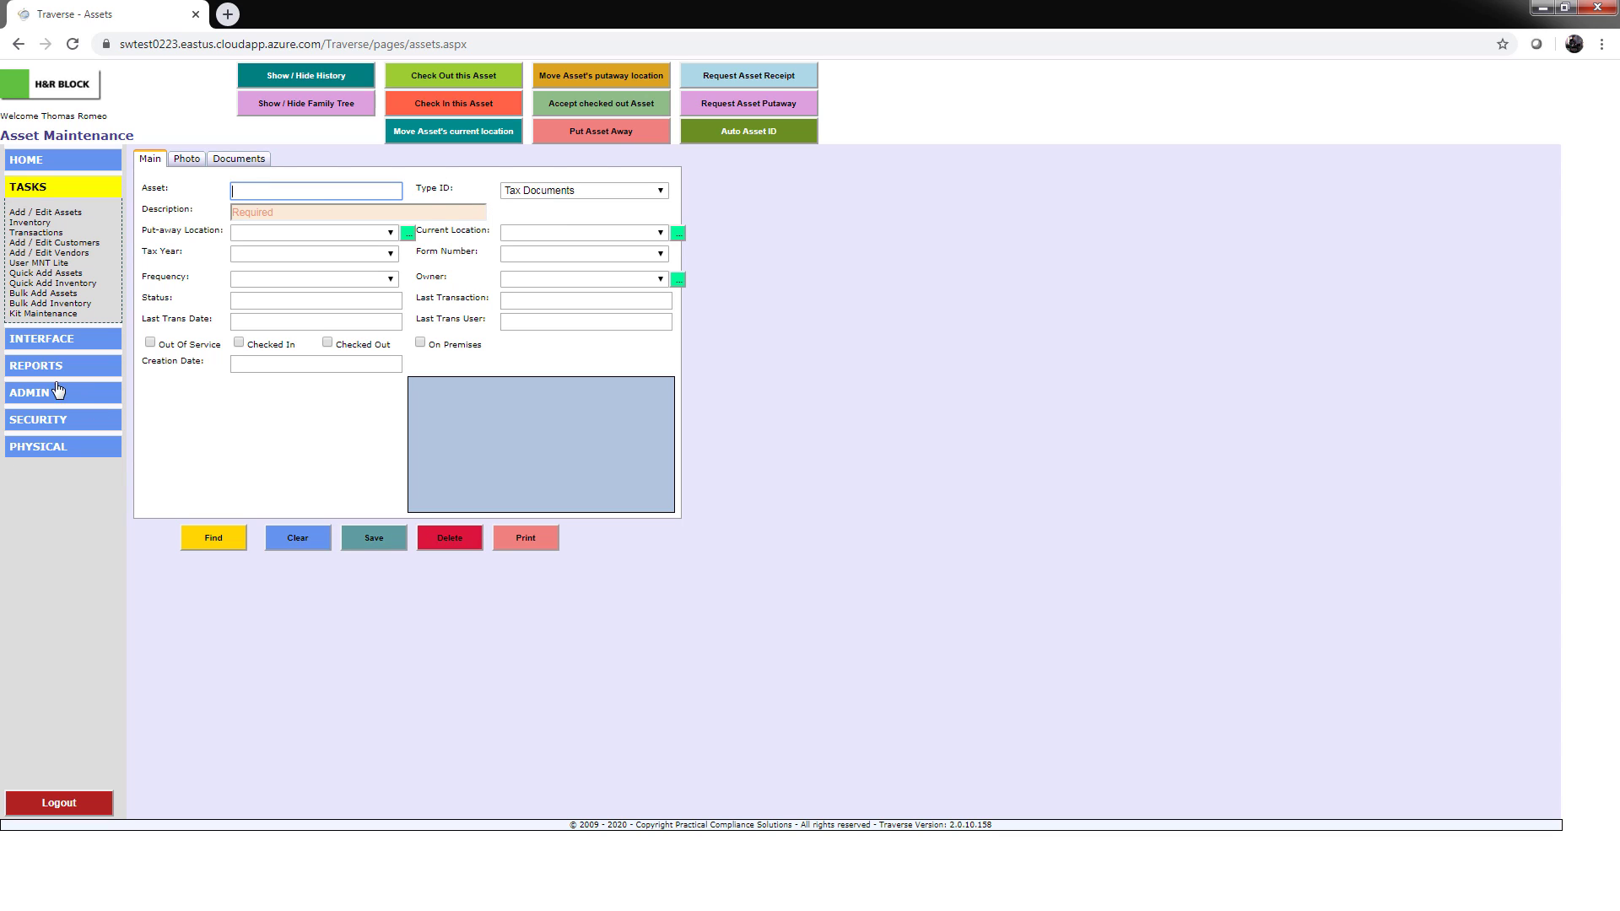
# Create and save a new asset type with type ID MC and description Medical Chart
pyautogui.click(18, 397)
pyautogui.click(35, 304)
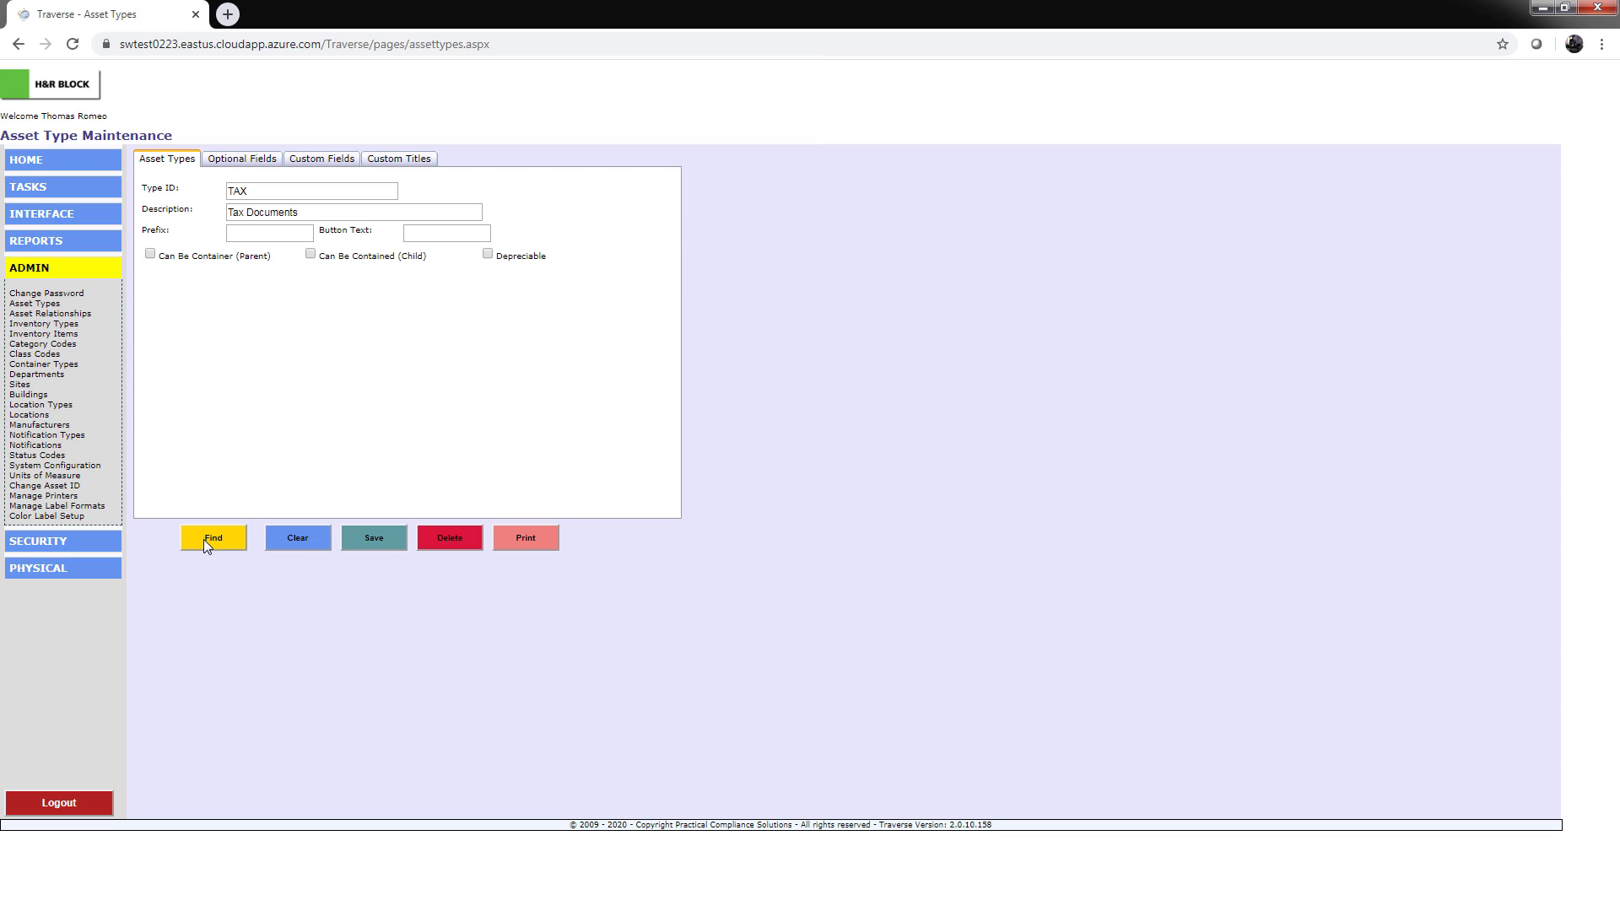
pyautogui.click(302, 537)
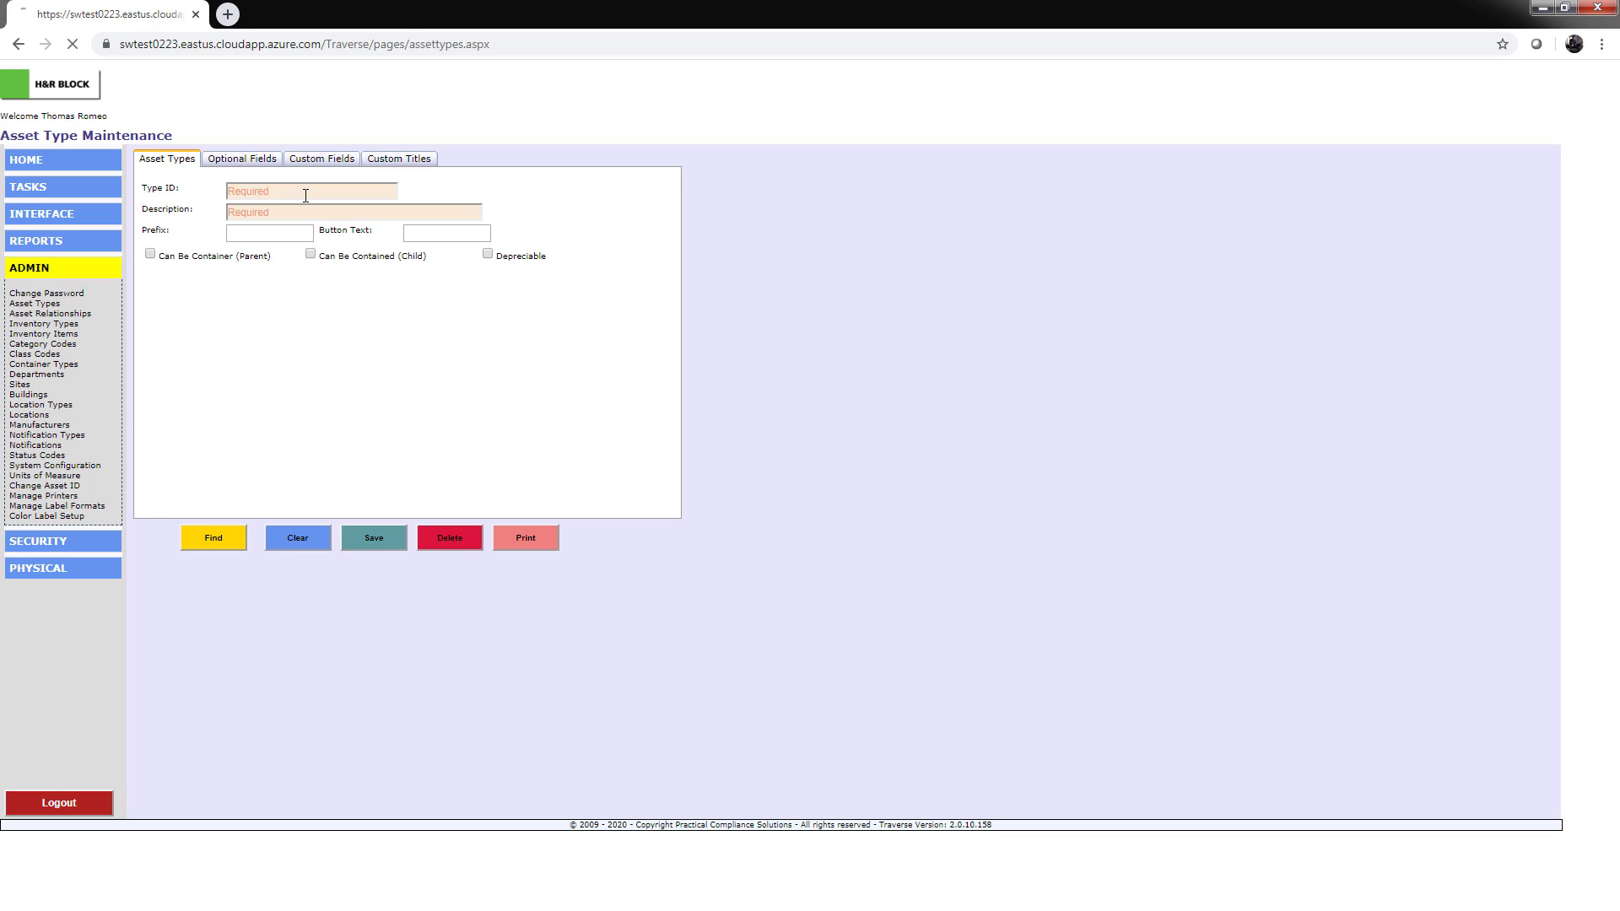
pyautogui.click(303, 191)
pyautogui.write('MC')
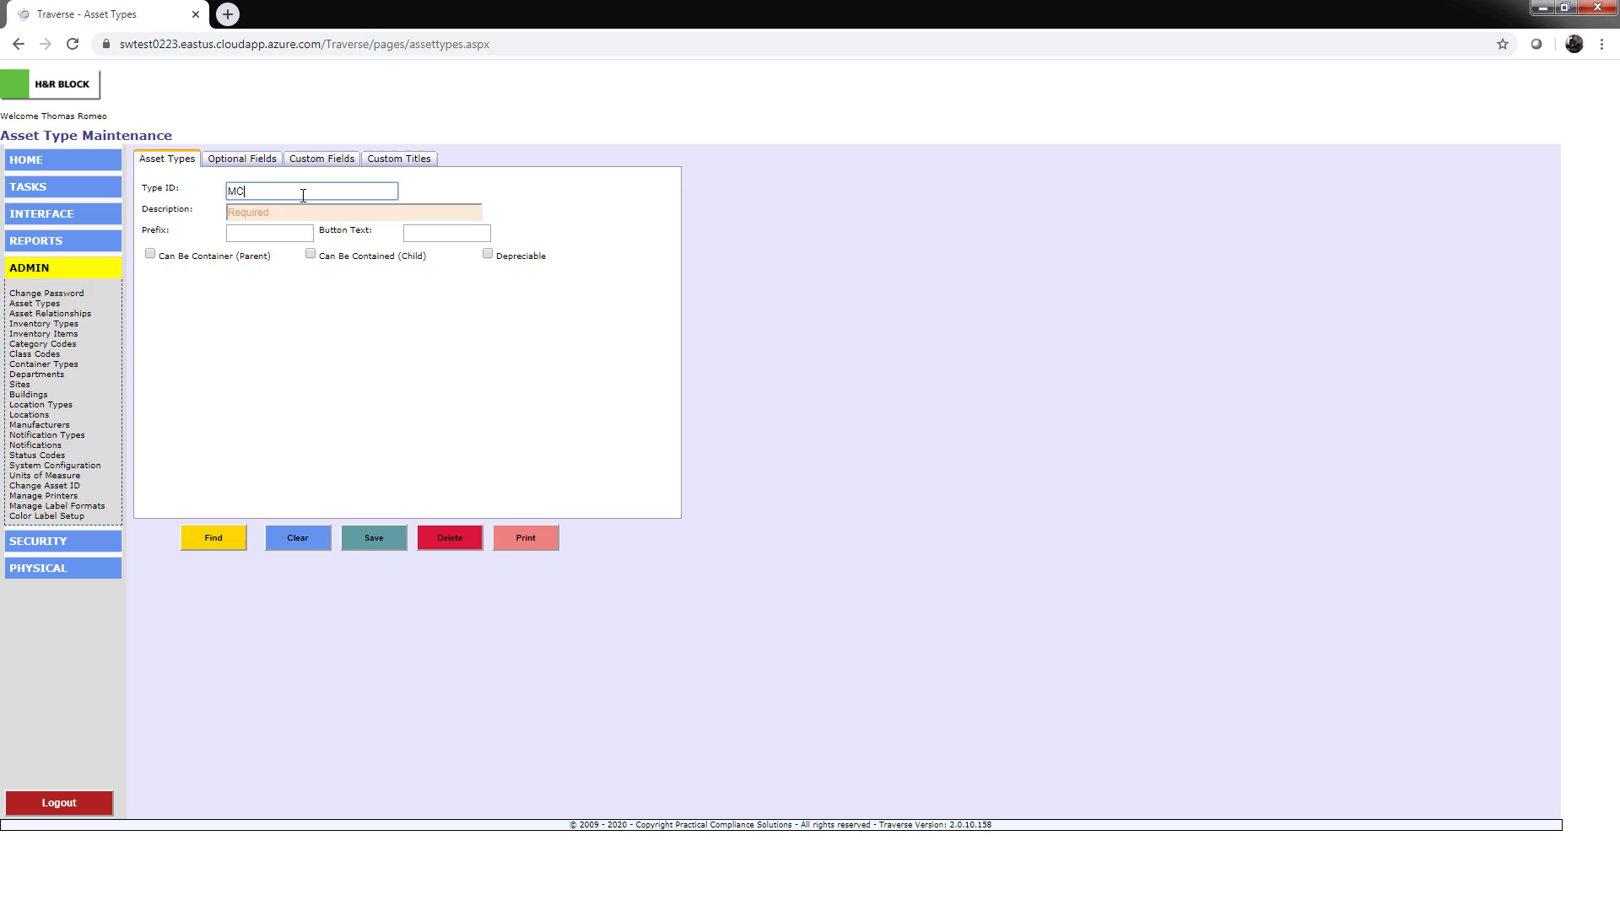
pyautogui.press('Tab')
pyautogui.write('Medical Cha')
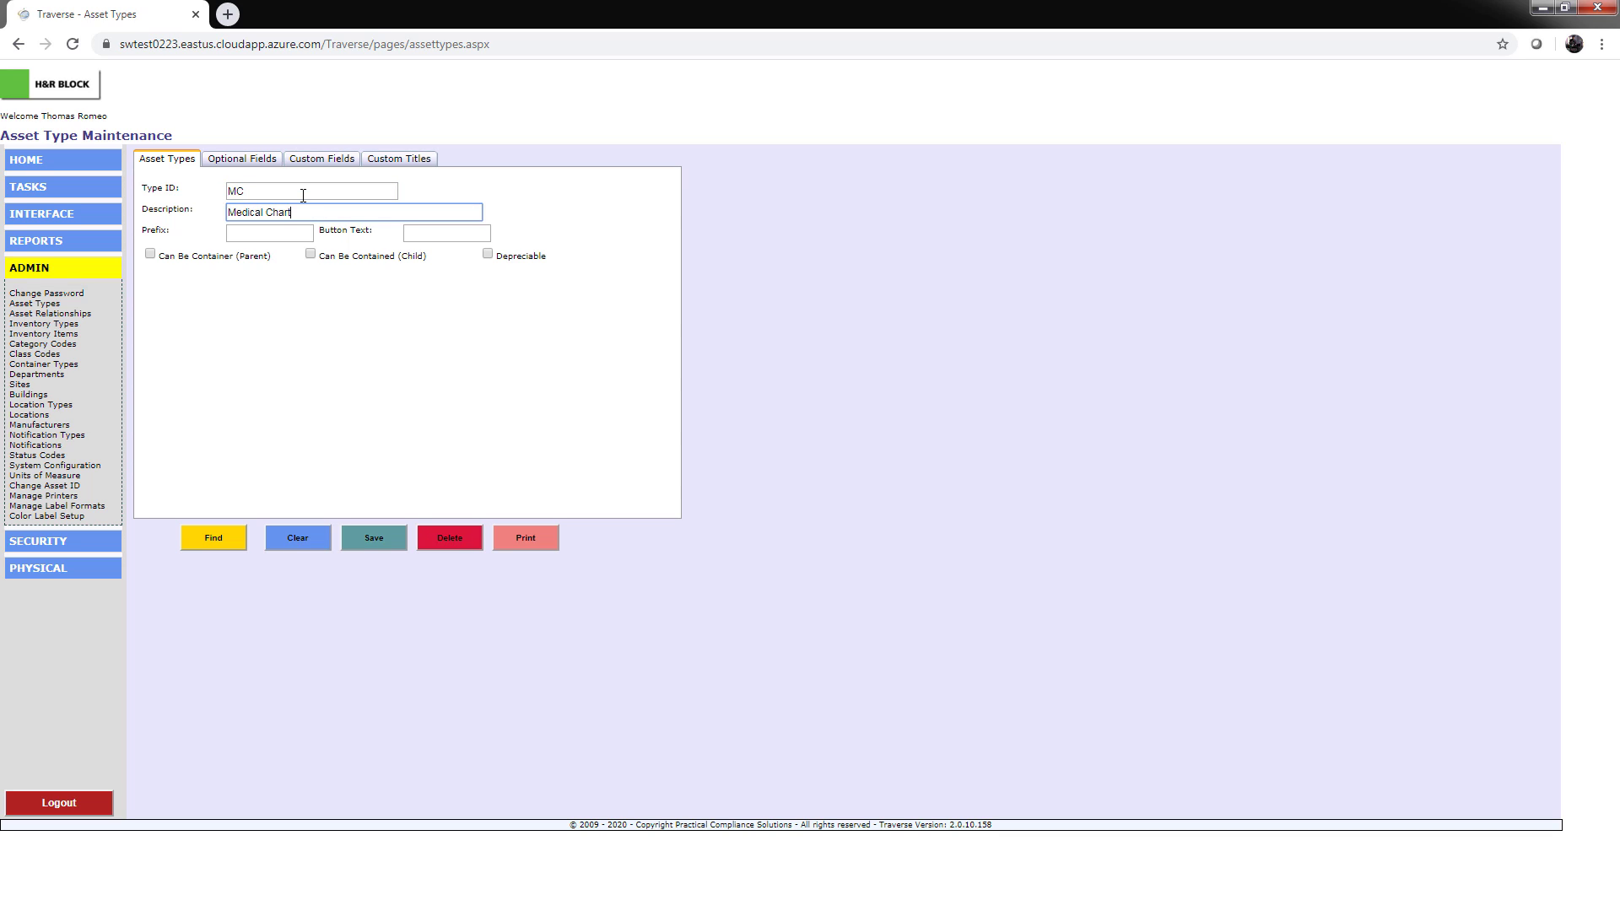
pyautogui.click(373, 542)
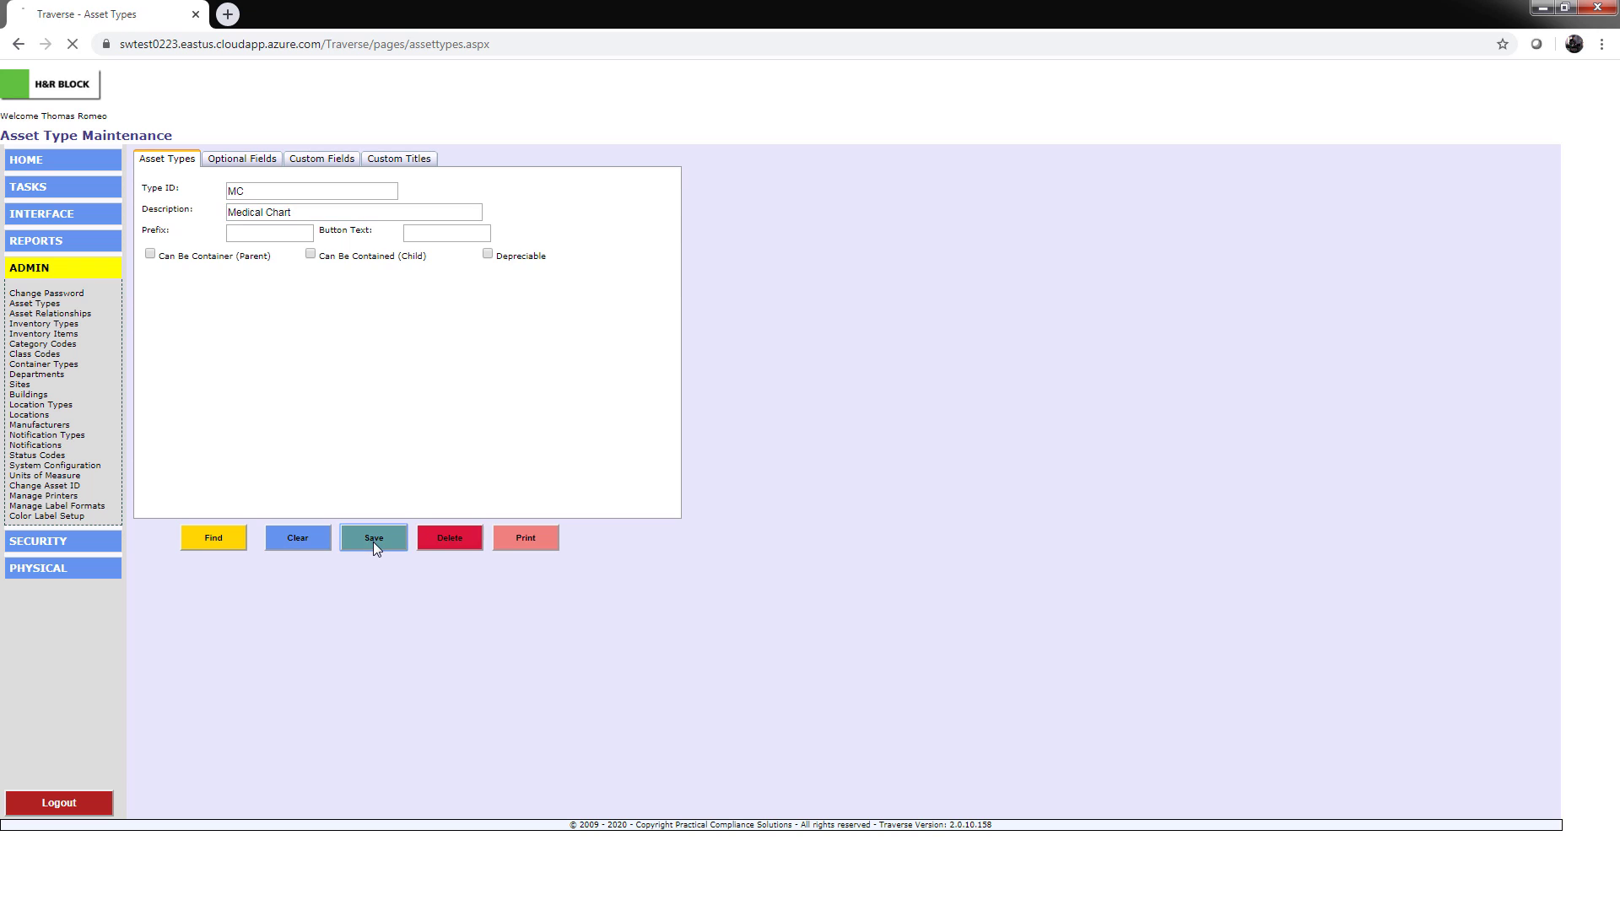
# Return to asset maintenance and check which asset types are offered for a new asset
pyautogui.click(46, 187)
pyautogui.click(40, 215)
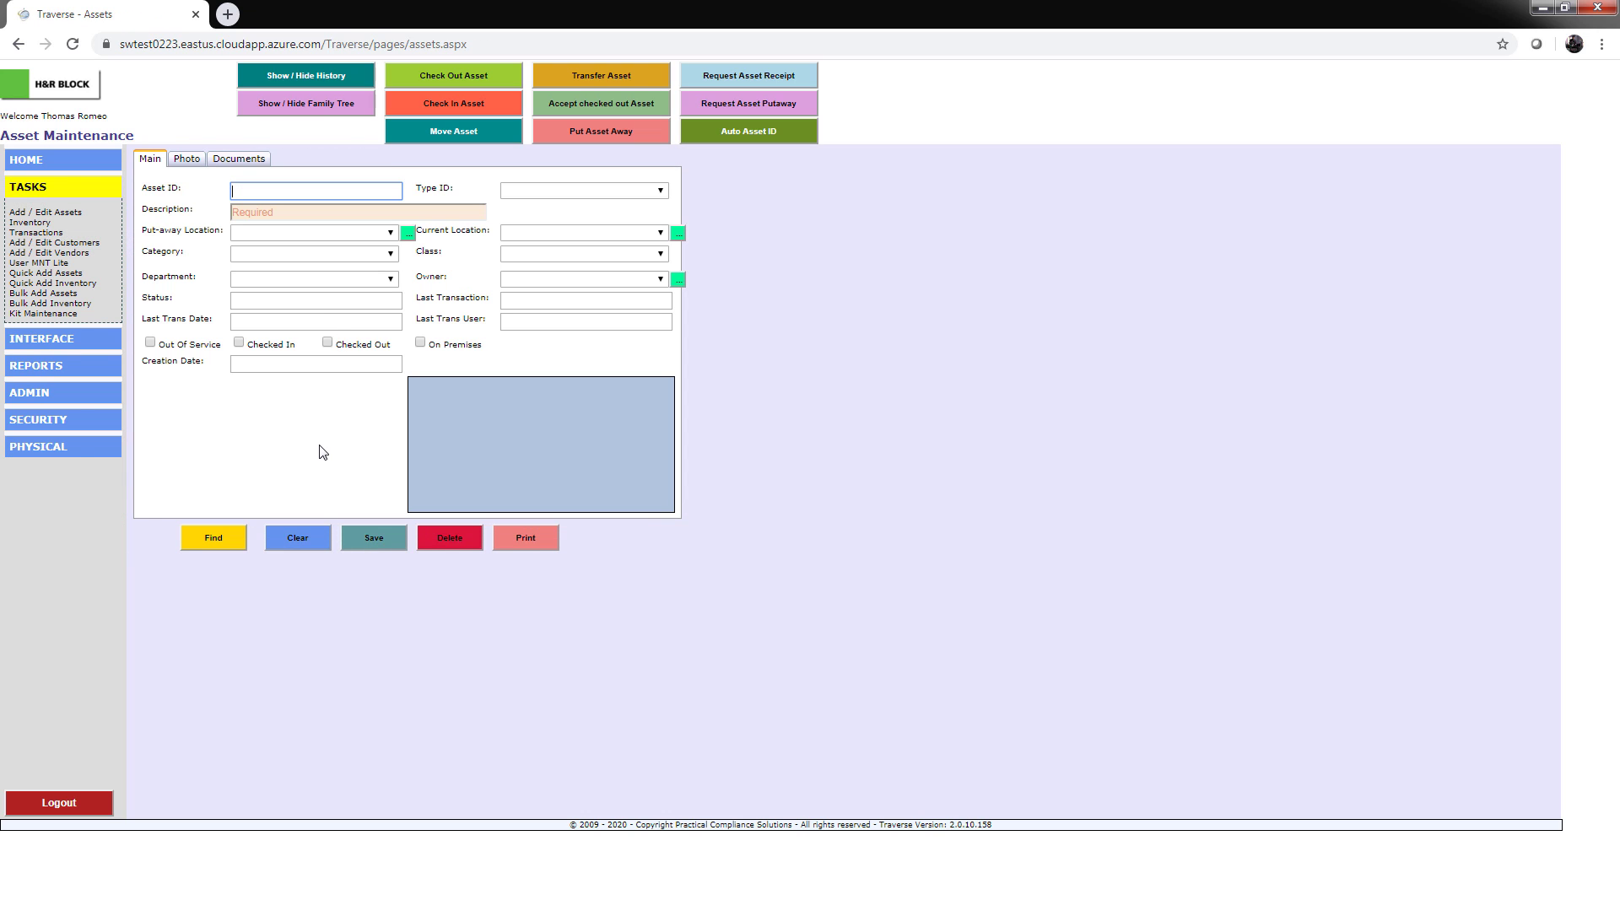
pyautogui.click(556, 191)
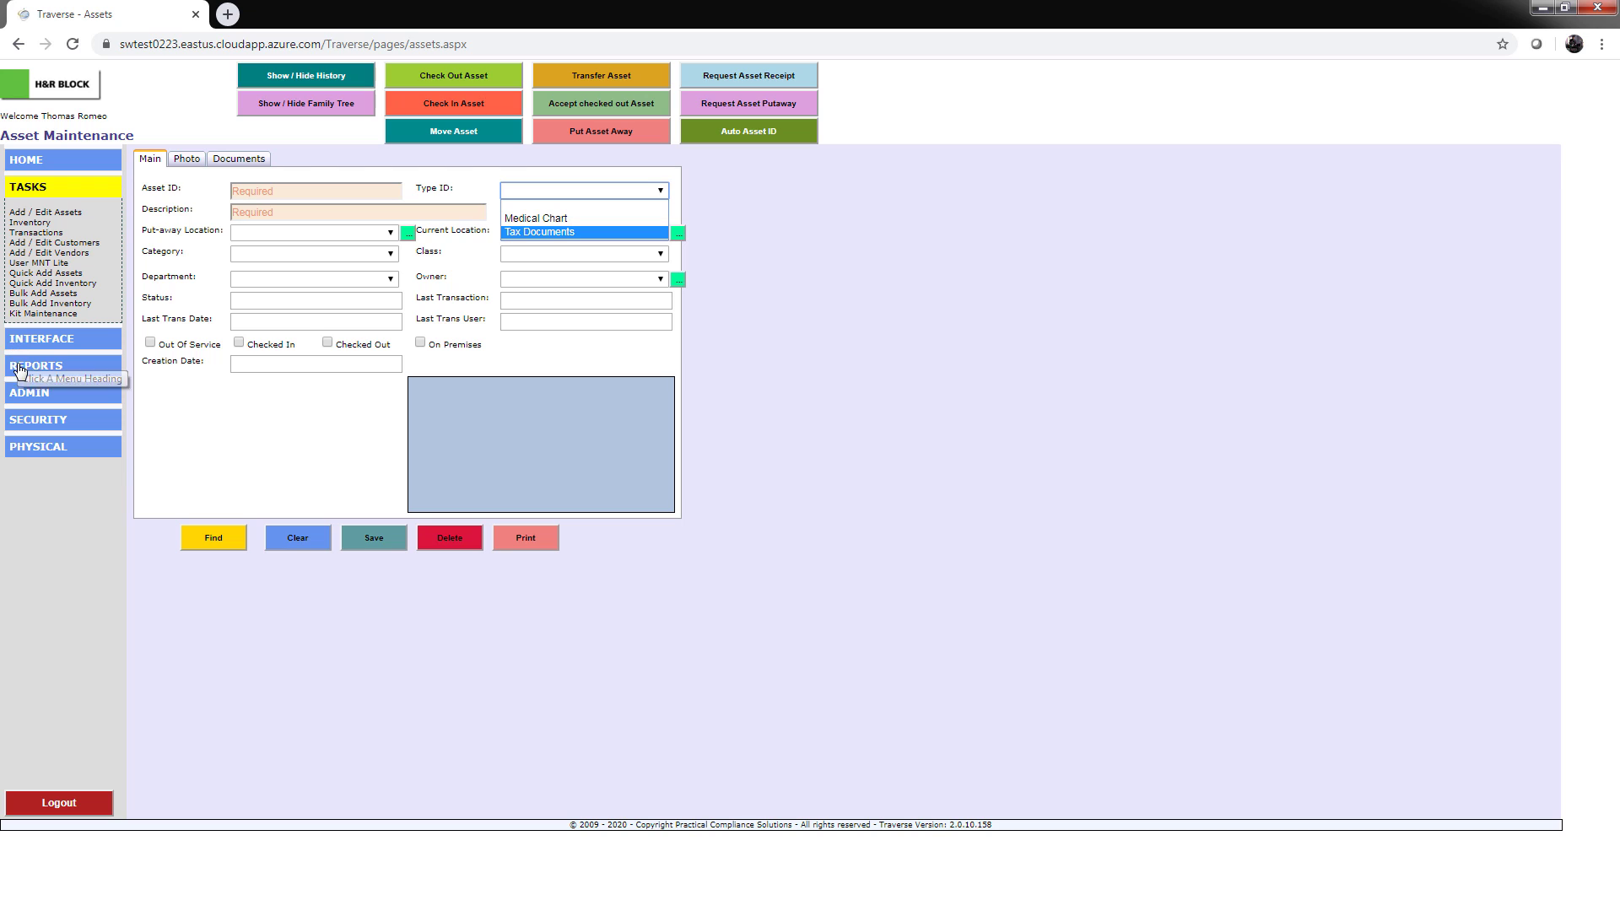
# Find the Medical Chart asset type in asset type maintenance and delete it
pyautogui.click(27, 393)
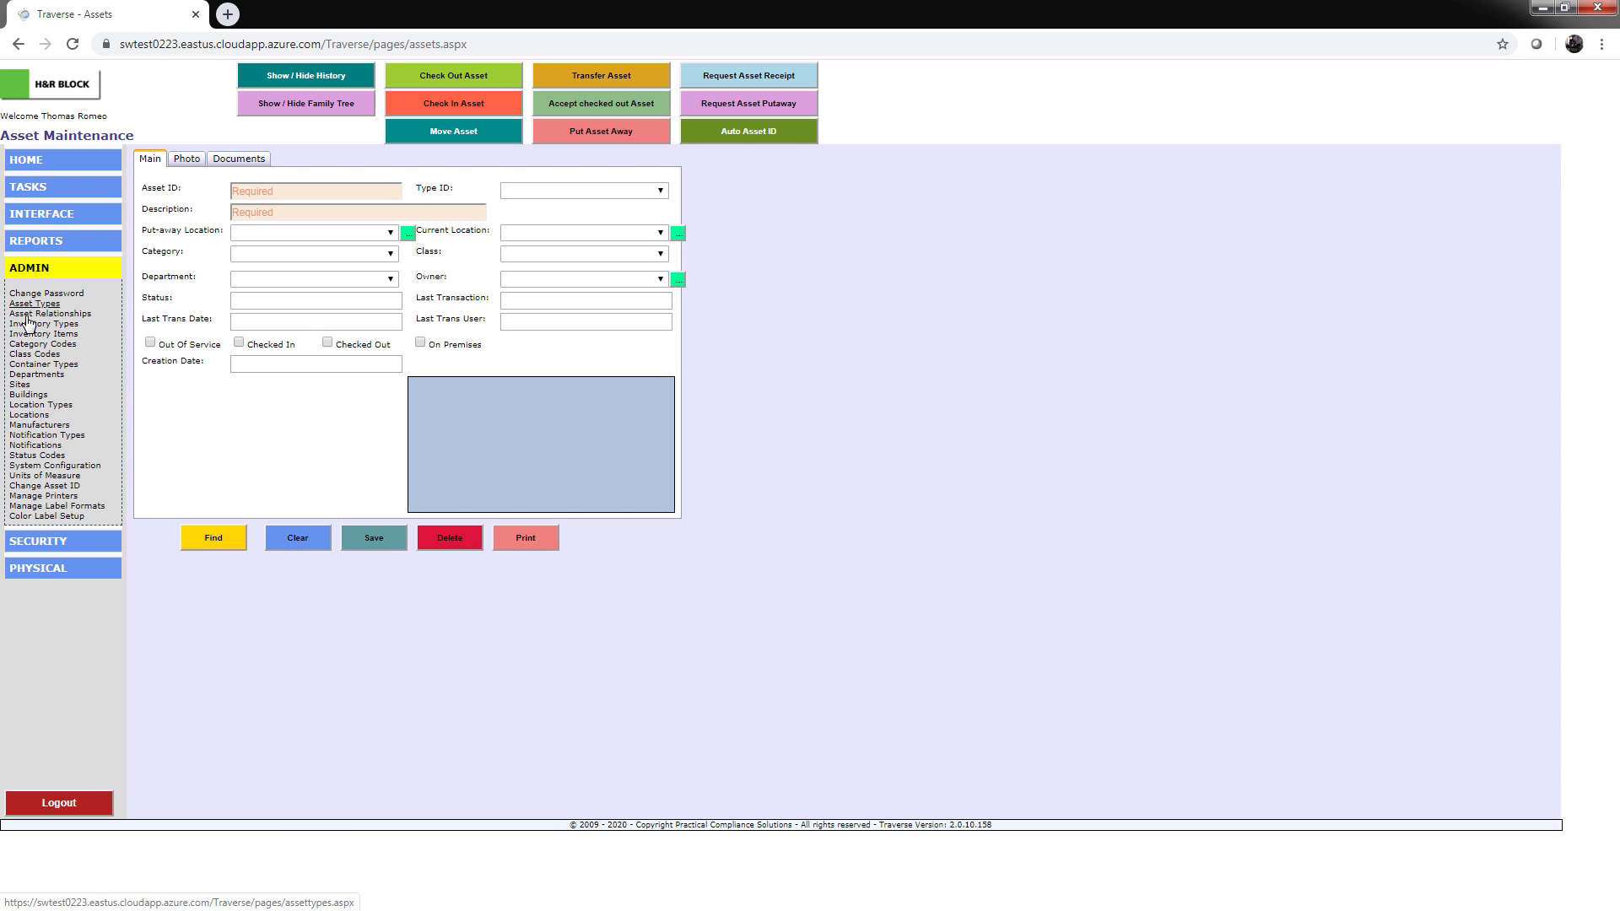
pyautogui.click(34, 304)
pyautogui.click(221, 534)
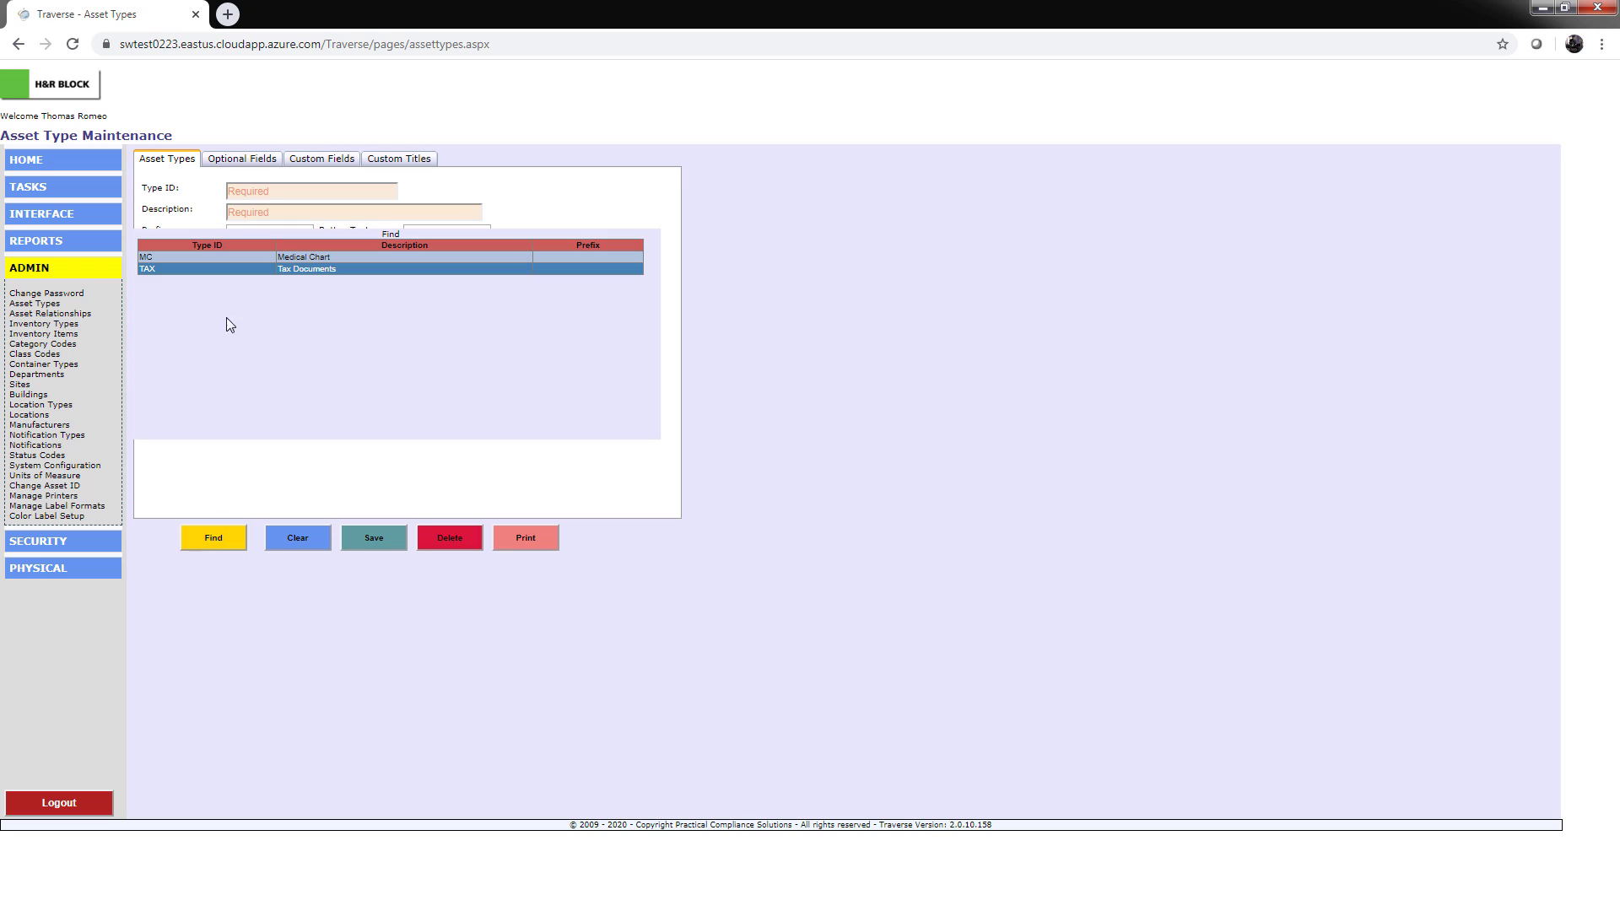
pyautogui.click(147, 259)
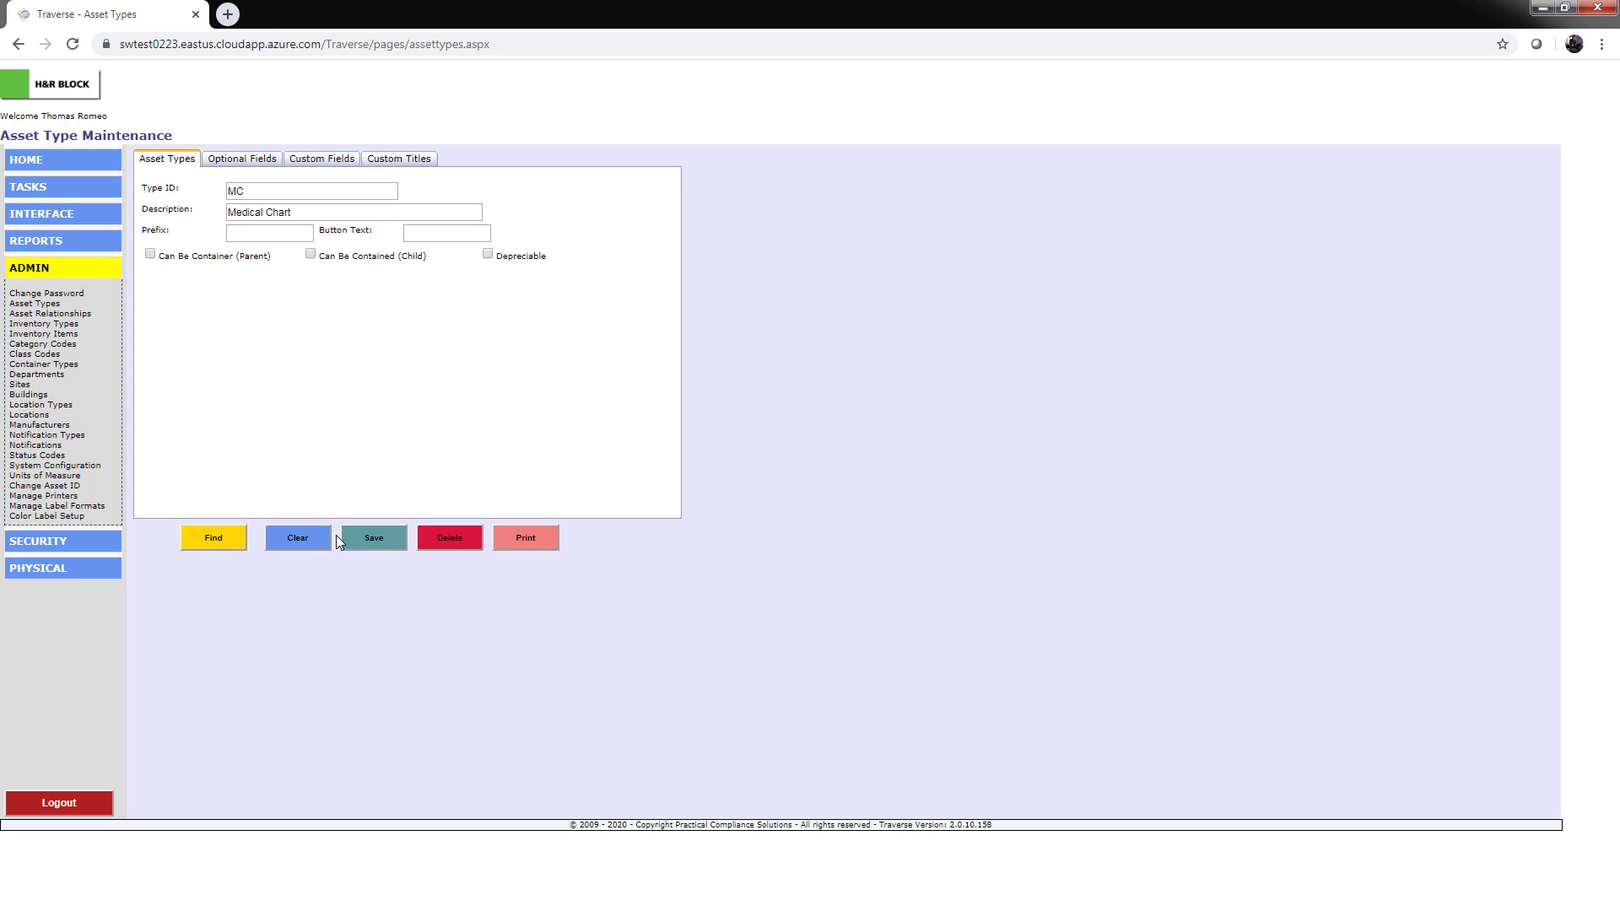
pyautogui.click(451, 532)
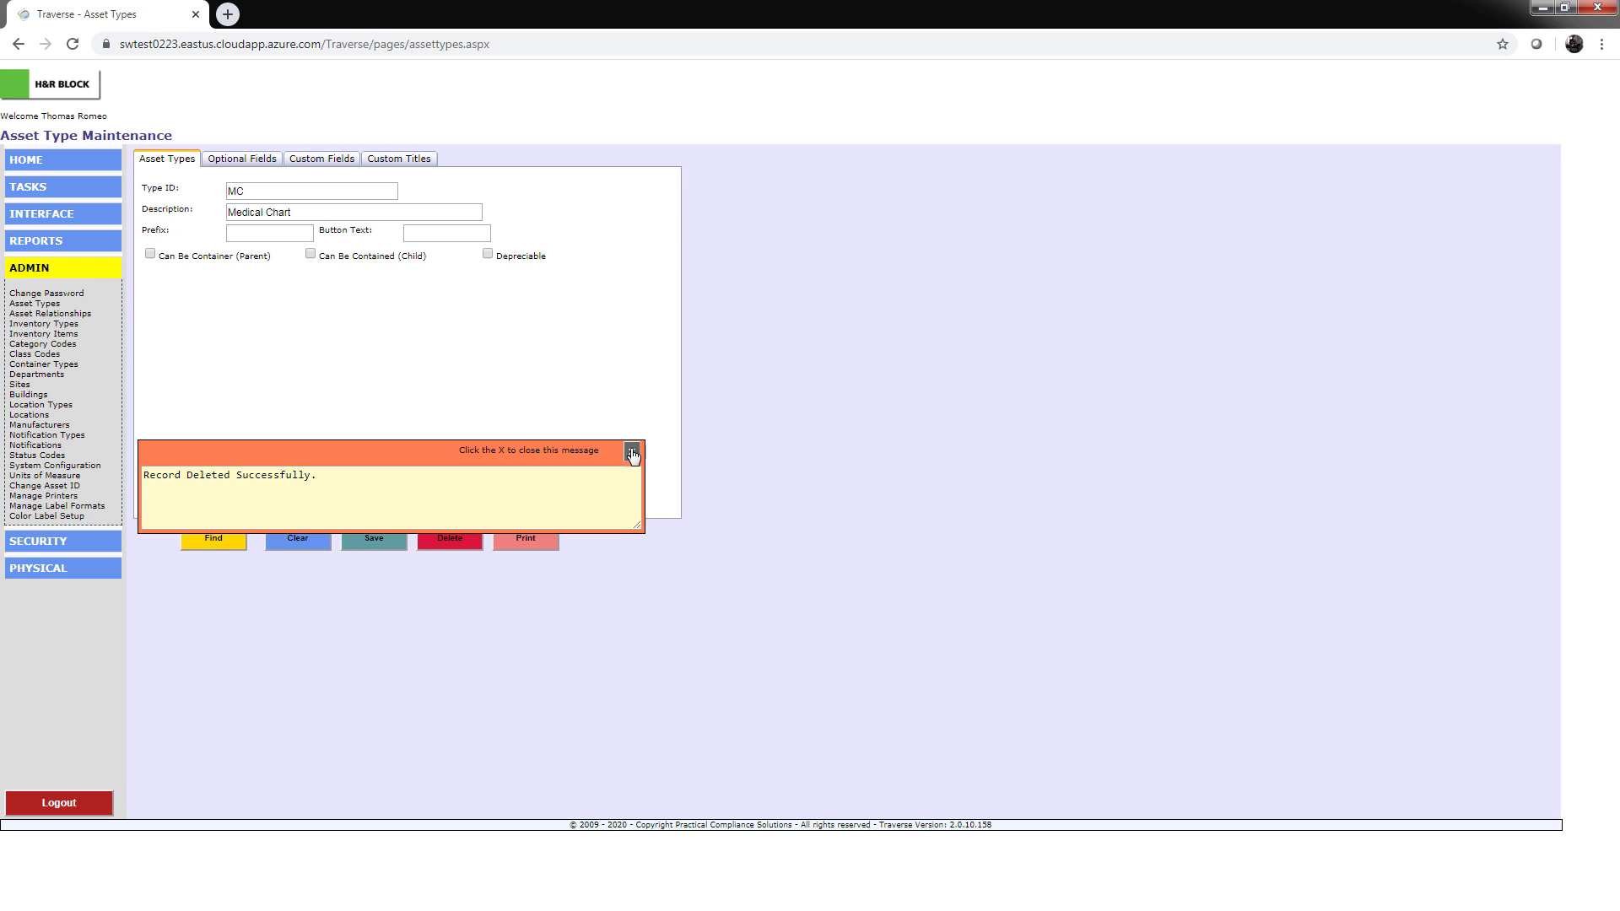
pyautogui.click(40, 193)
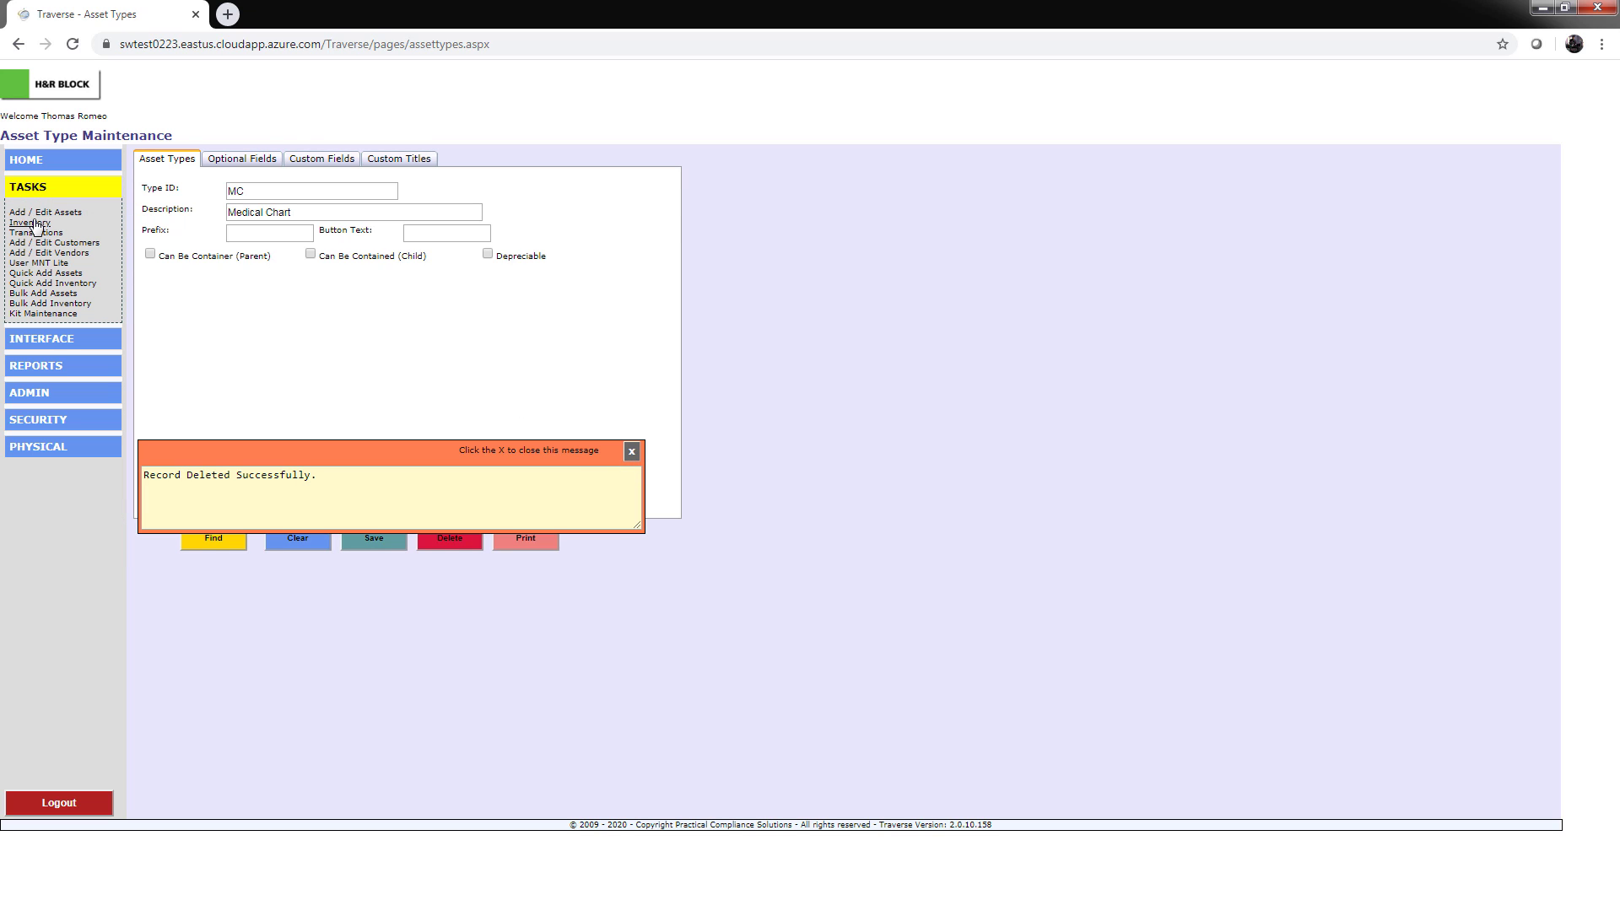
pyautogui.click(56, 213)
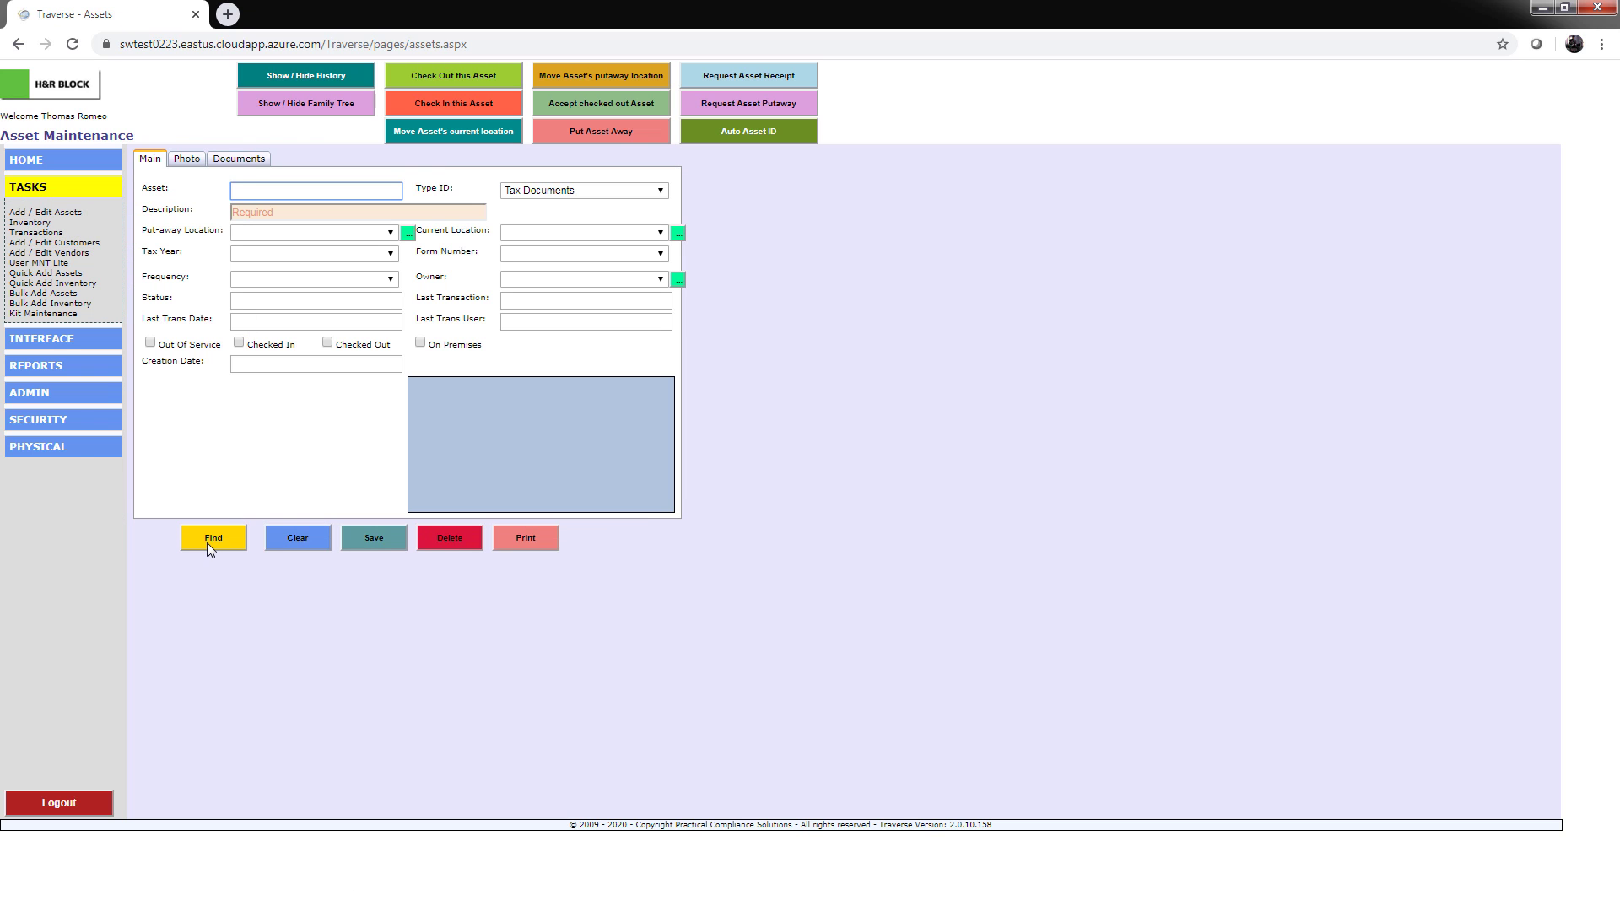
pyautogui.click(210, 540)
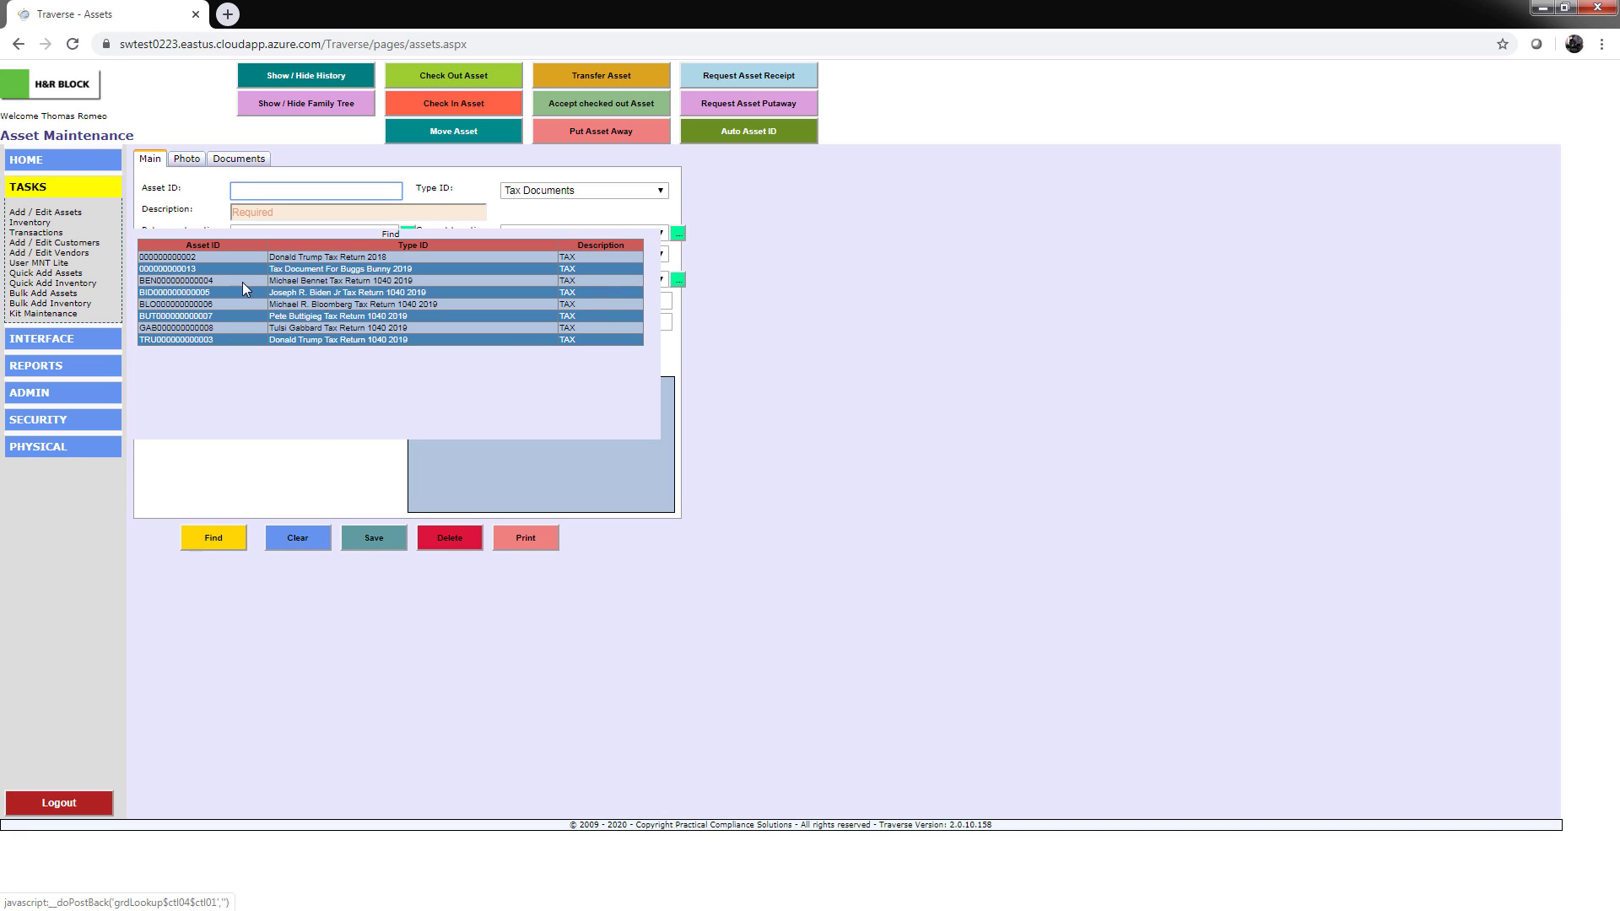
pyautogui.click(178, 286)
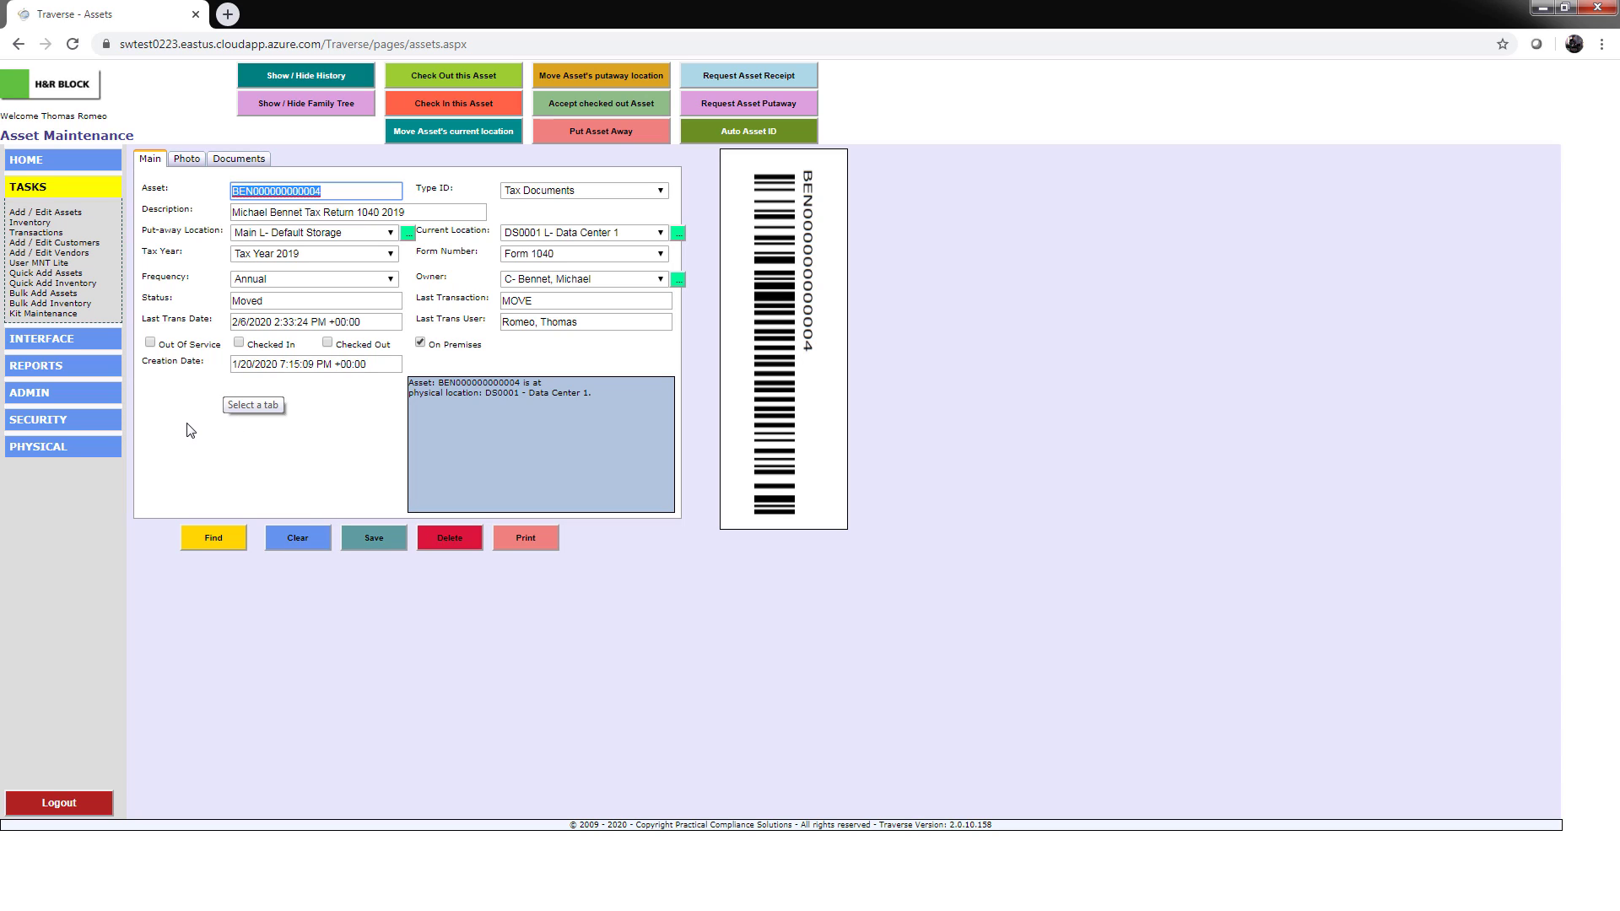
# Start a quick-add asset of type Tax Documents with item ID DAF0002334
pyautogui.click(42, 274)
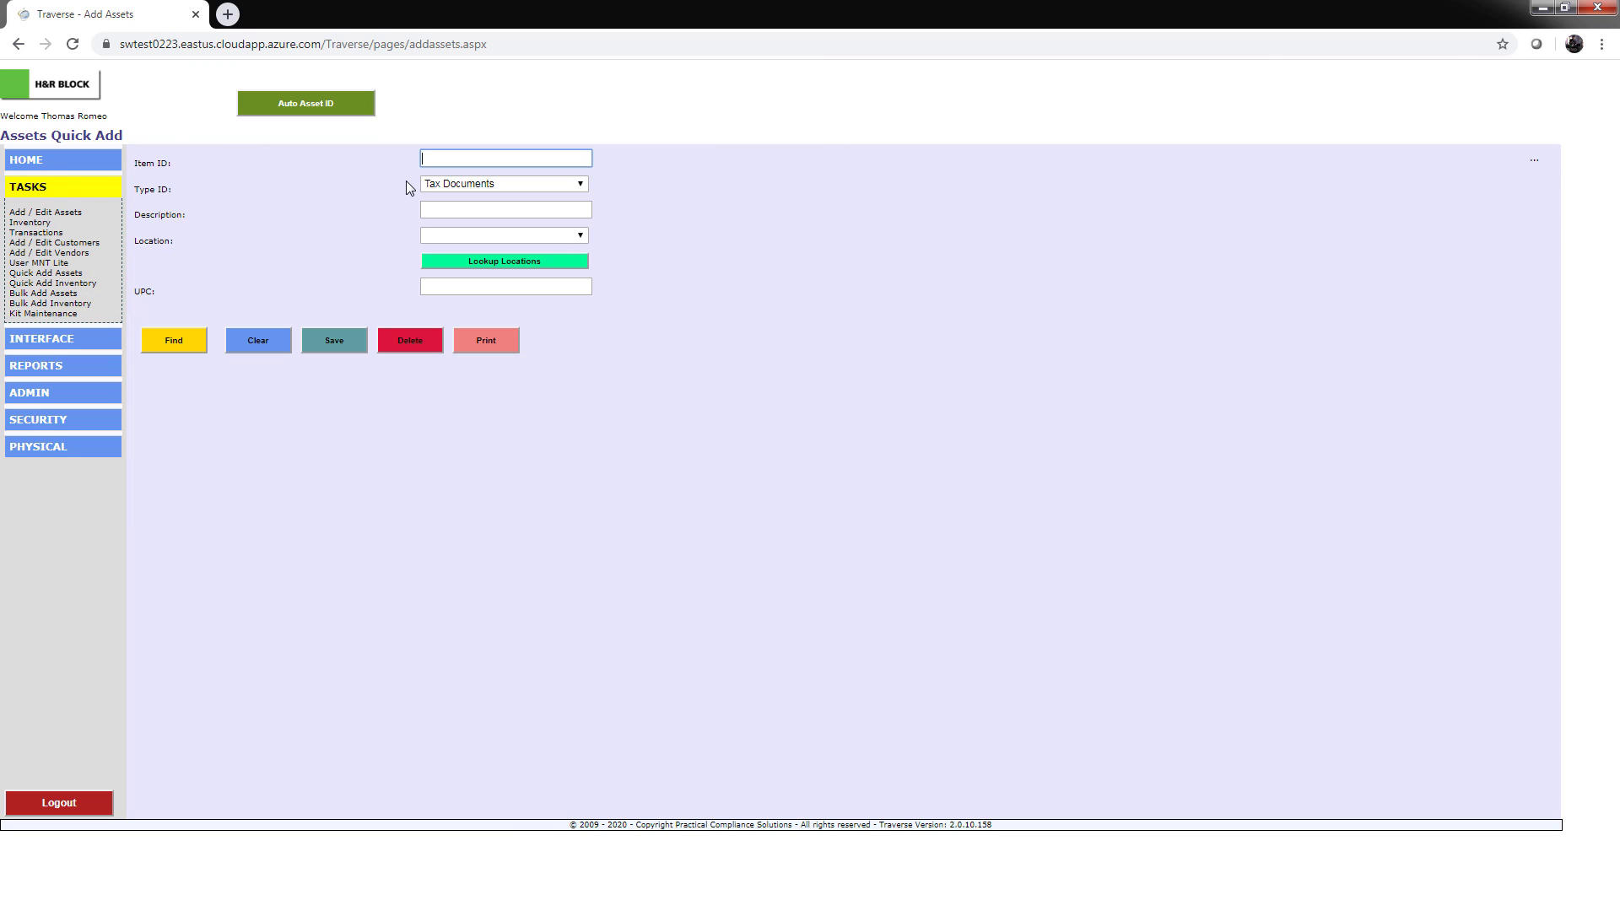
pyautogui.click(464, 161)
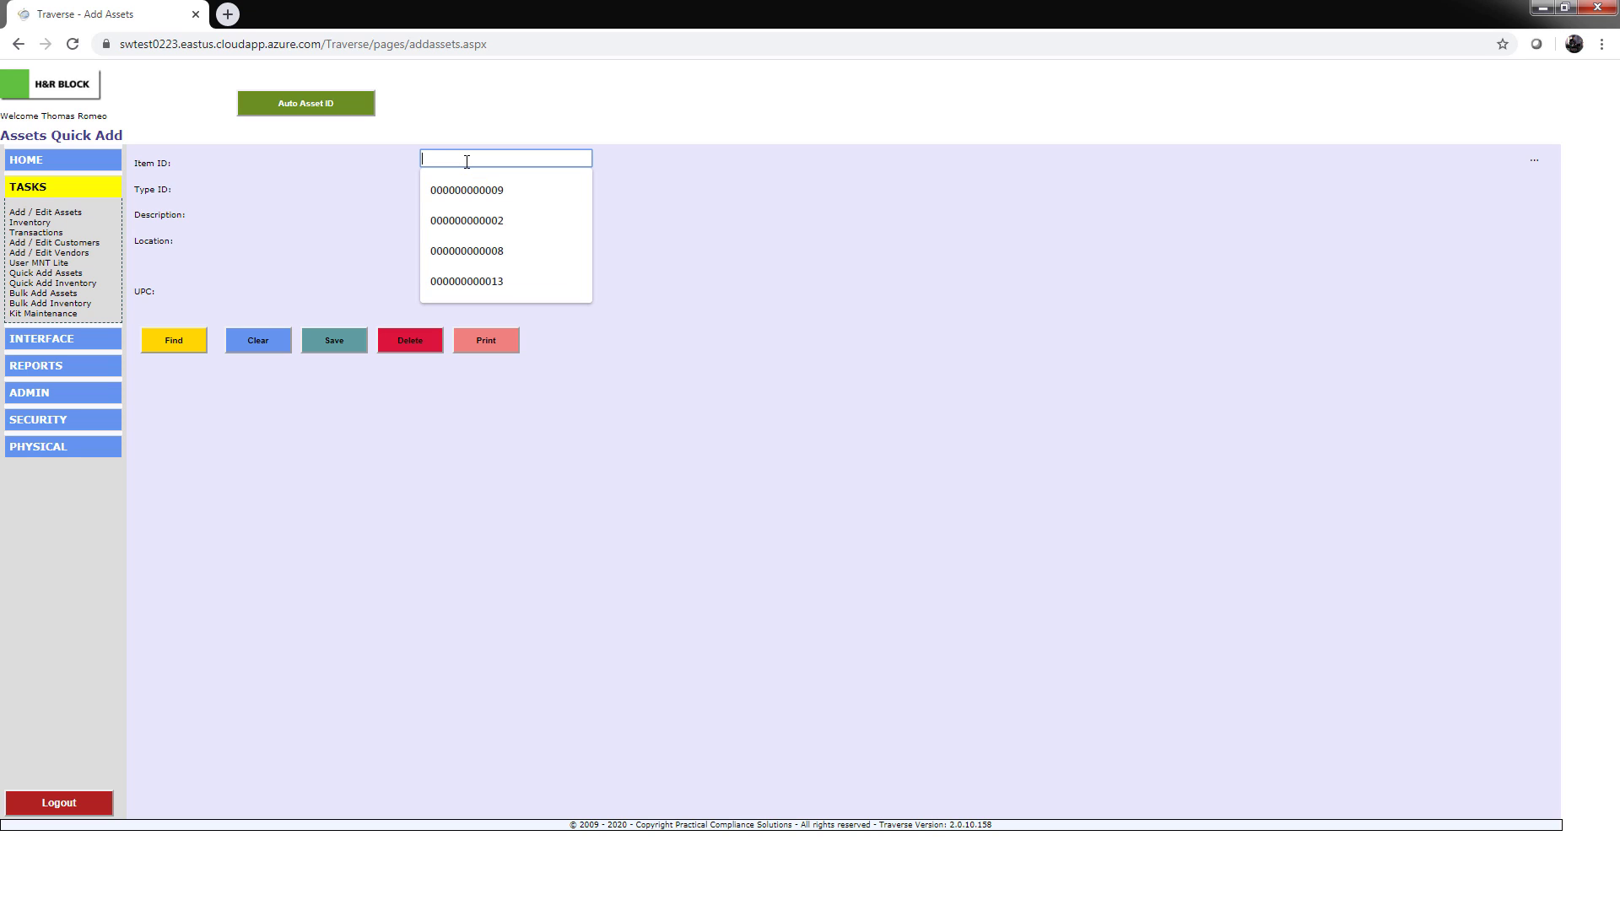
pyautogui.click(389, 198)
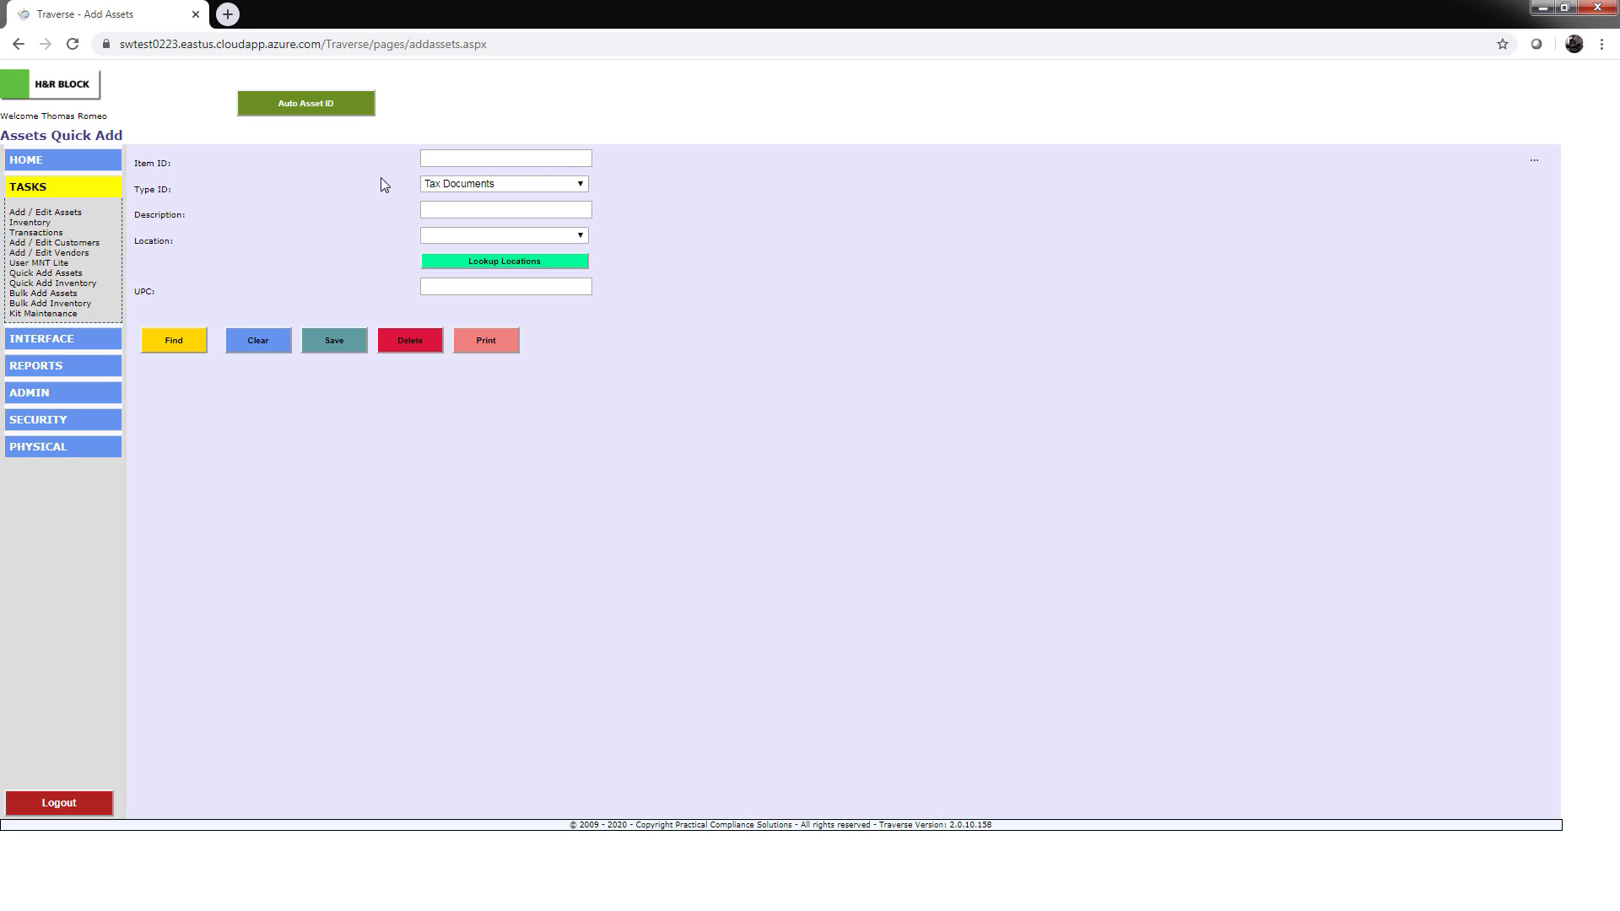
pyautogui.click(571, 160)
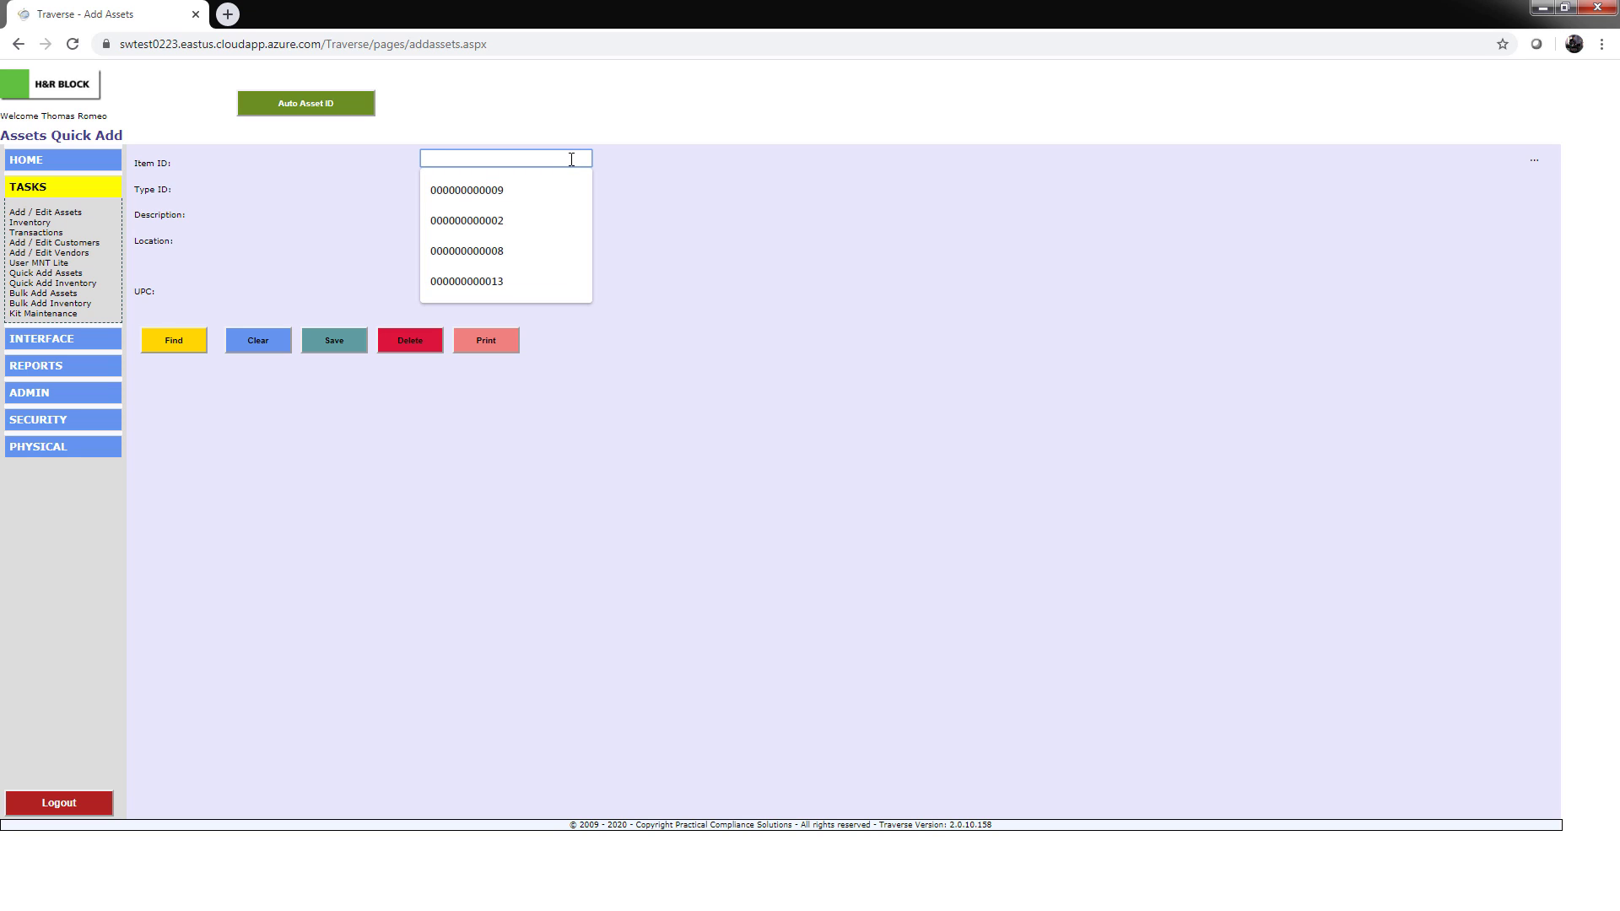
pyautogui.write('DAF0')
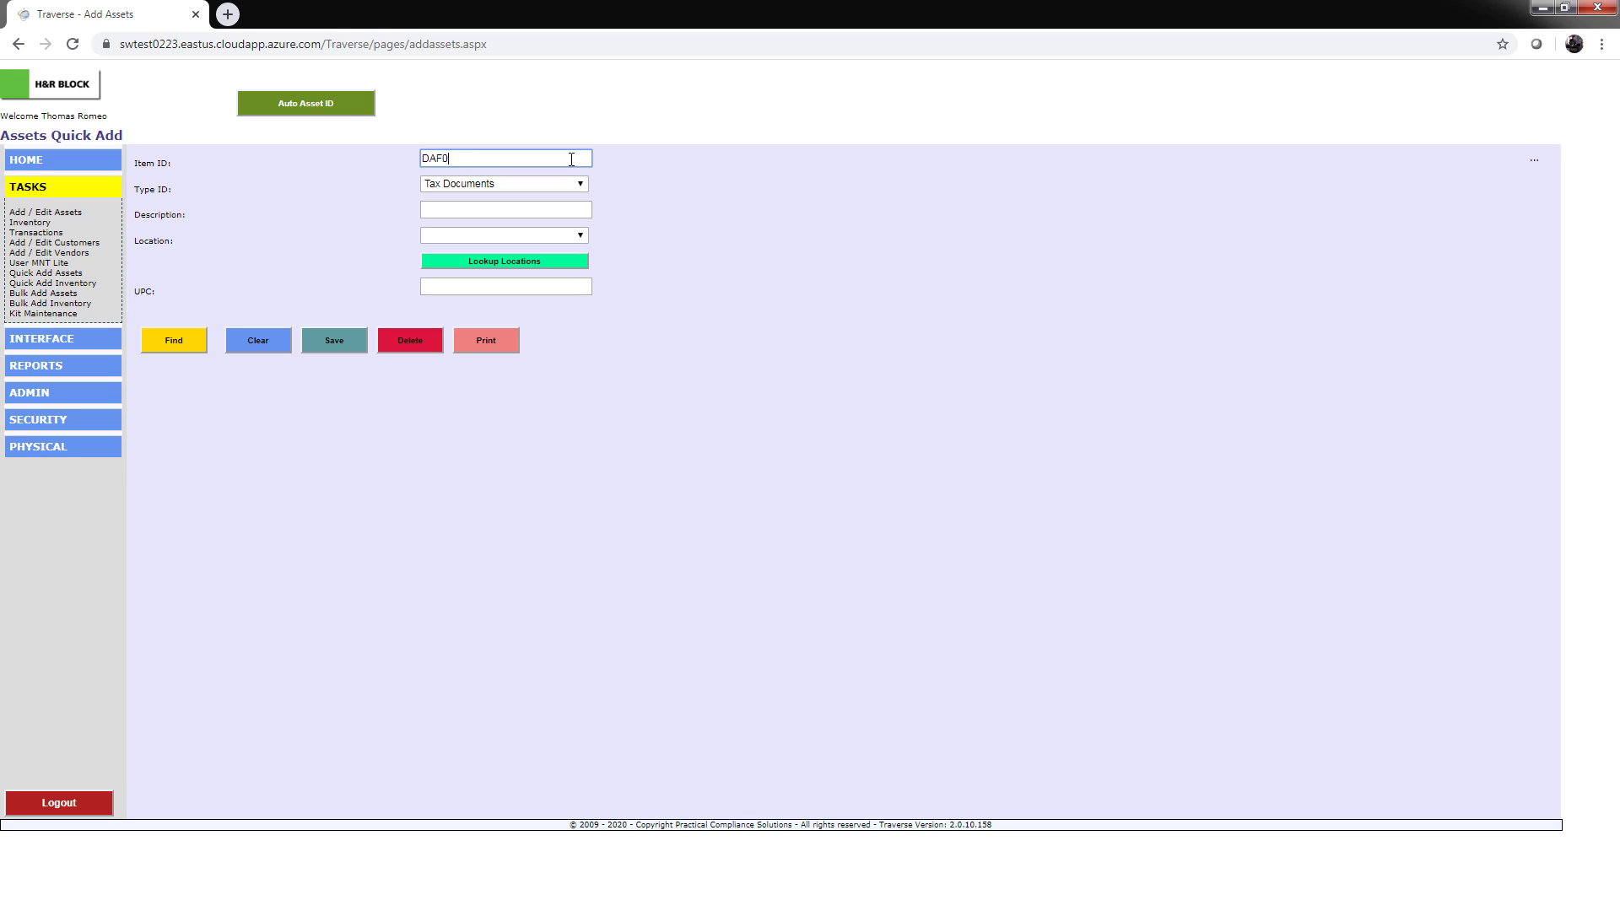
pyautogui.write('002334')
# Describe the new asset as "Daffy Duck Tax 1040 - 2019" and set its location to L- Cubicle 002
pyautogui.click(472, 211)
pyautogui.write('DaFF')
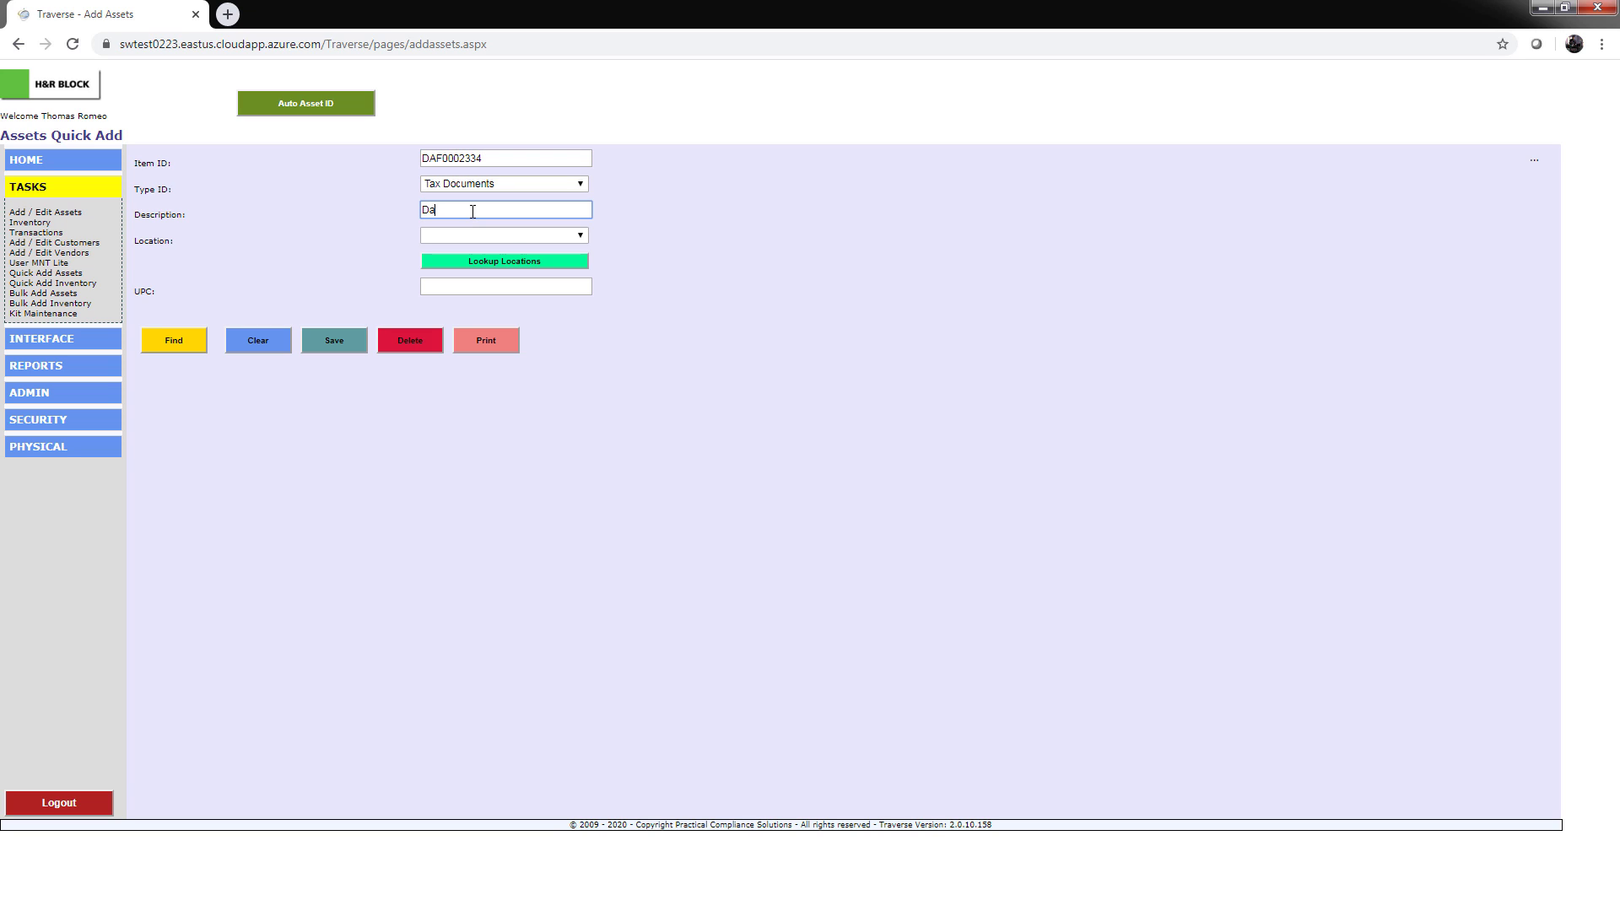
pyautogui.press('BackSpace')
pyautogui.press('BackSpace')
pyautogui.write('ffy Duck Taxk')
pyautogui.write('1040 - 2019')
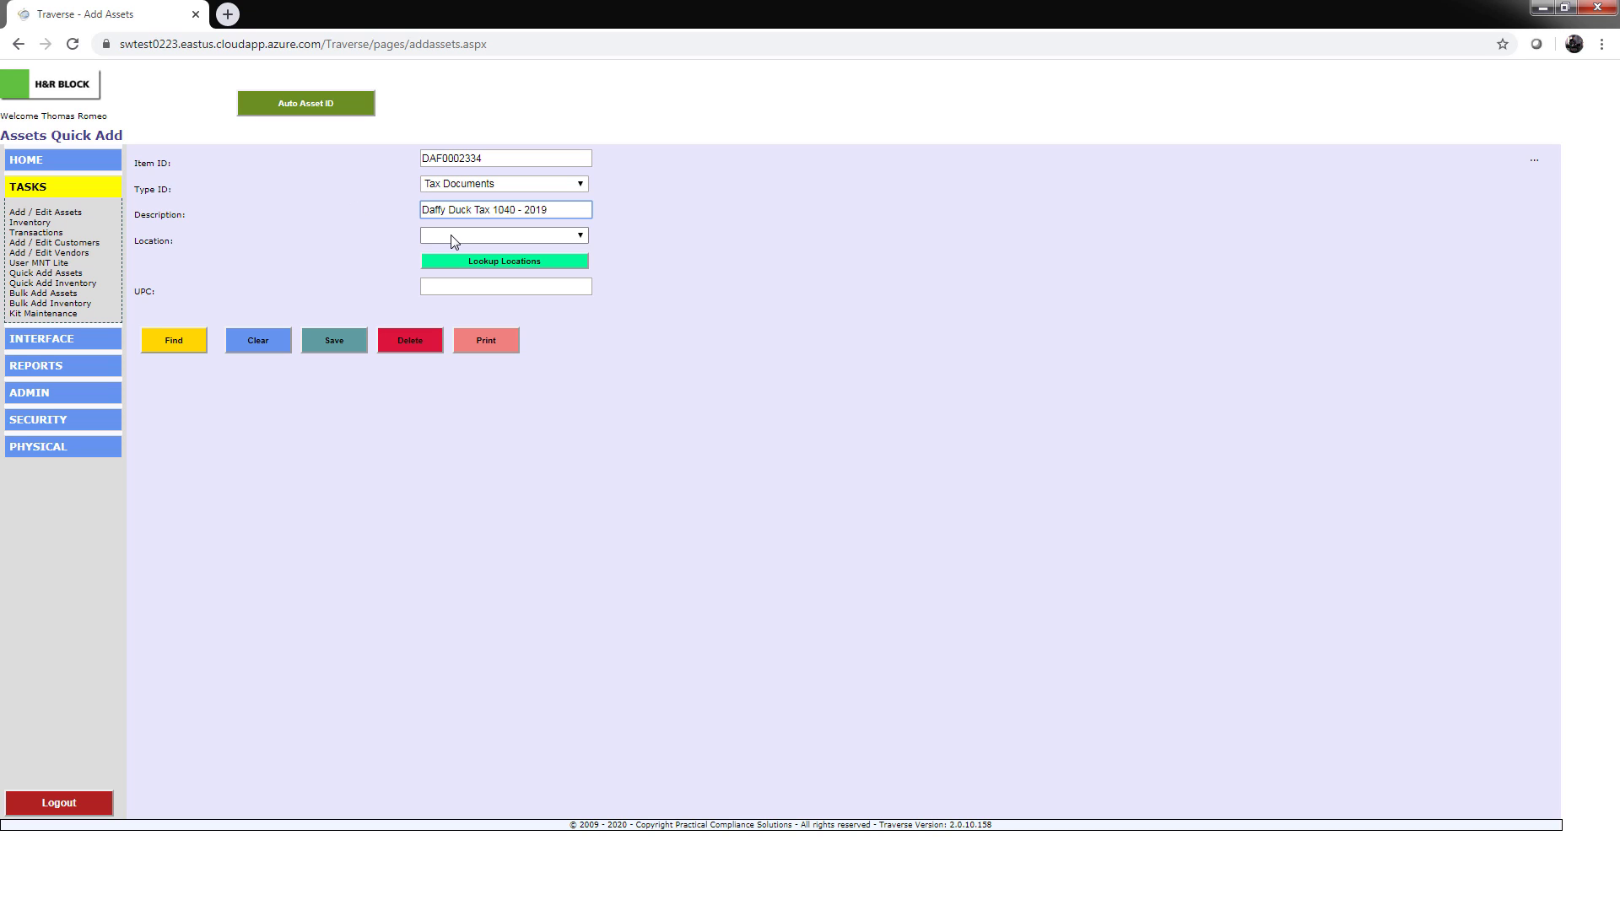
pyautogui.click(452, 238)
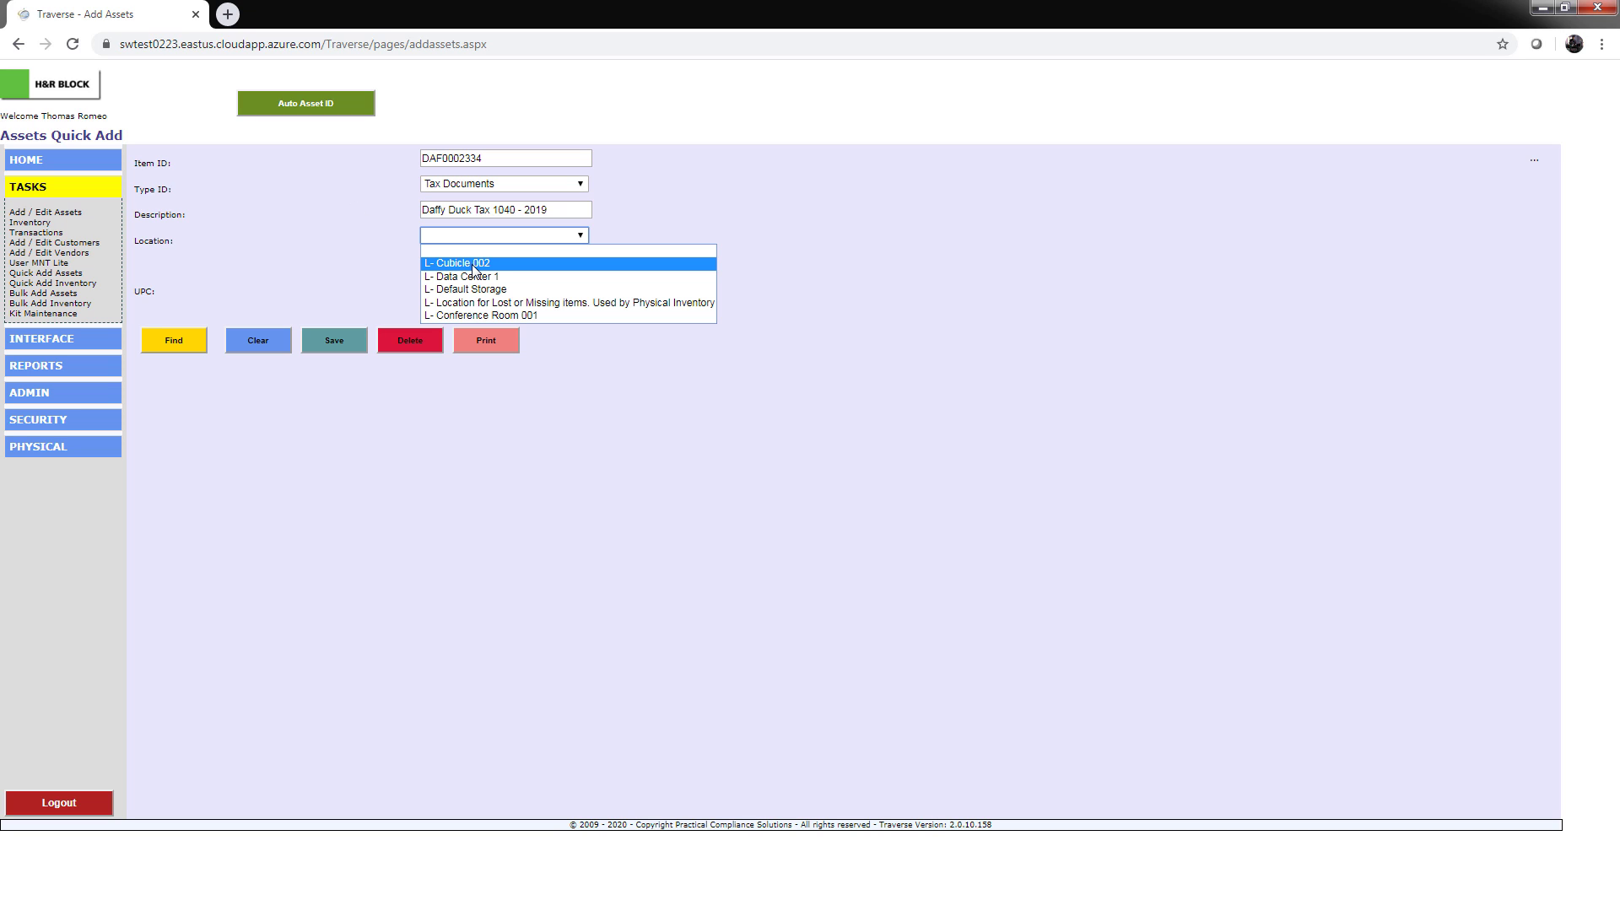
pyautogui.click(475, 270)
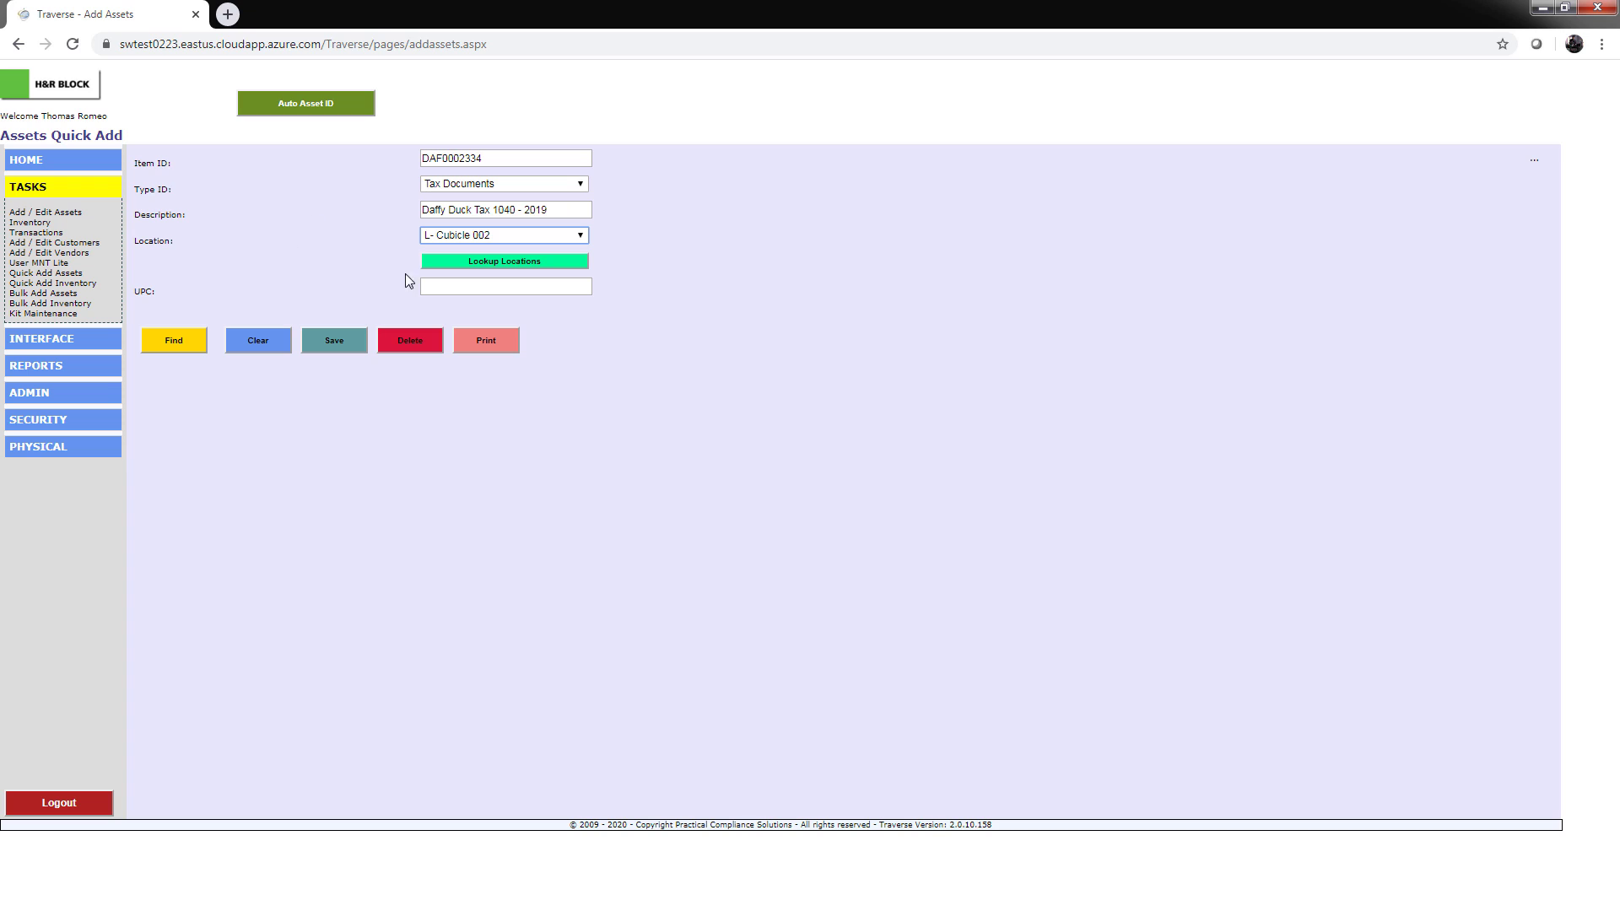
# Choose location DS0001 through the location lookup, and set the asset's location back to L- Cubicle 002
pyautogui.click(567, 260)
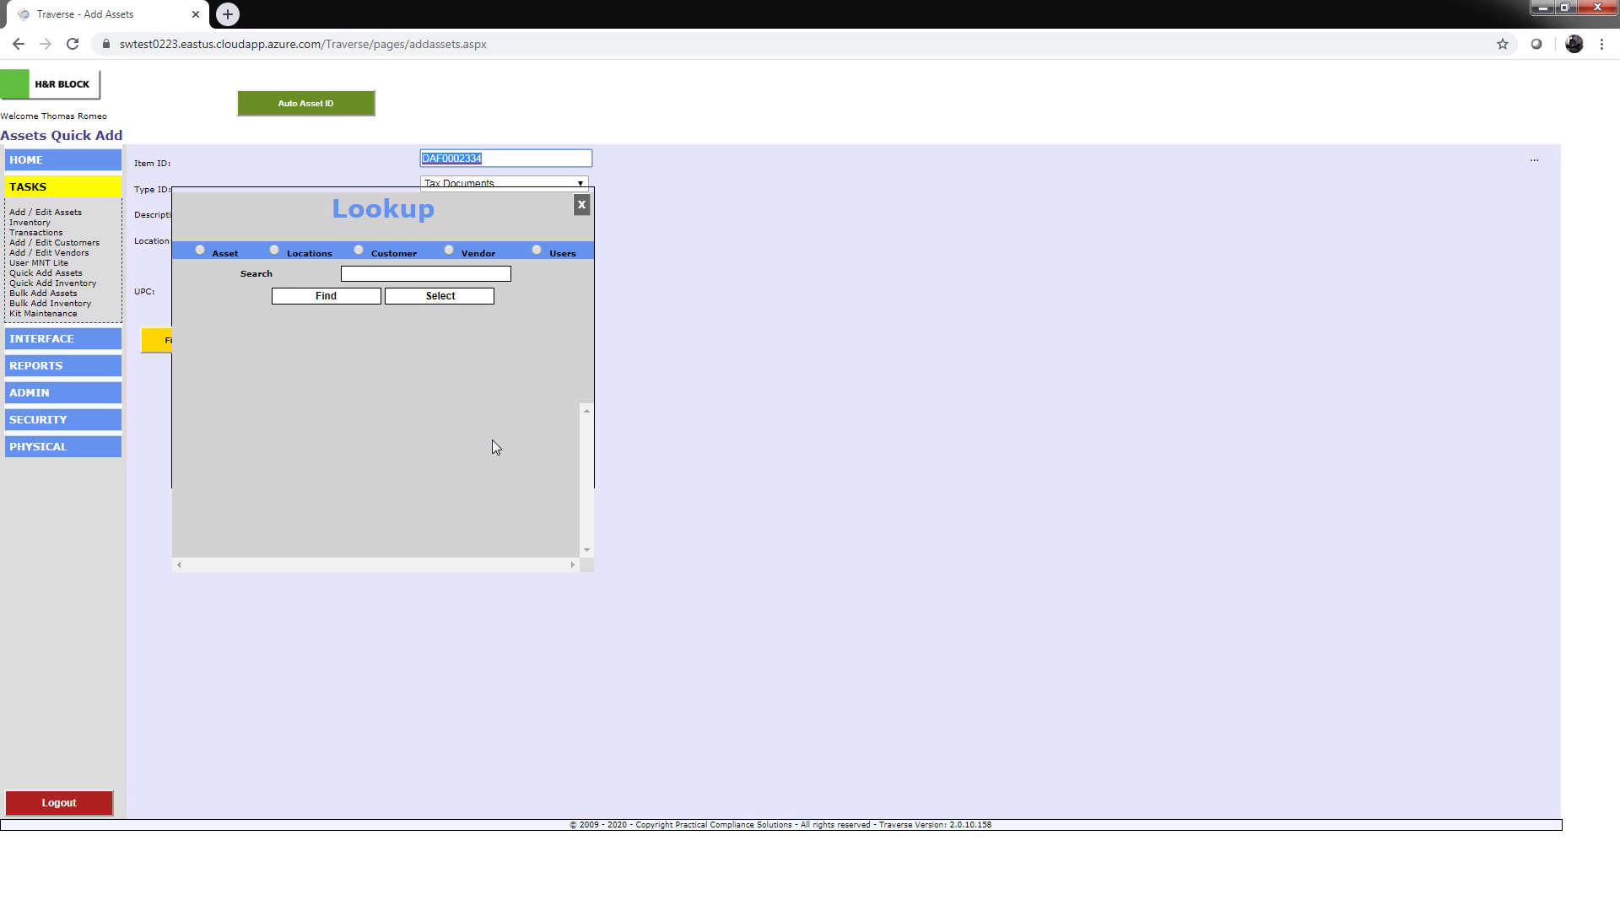
pyautogui.click(461, 275)
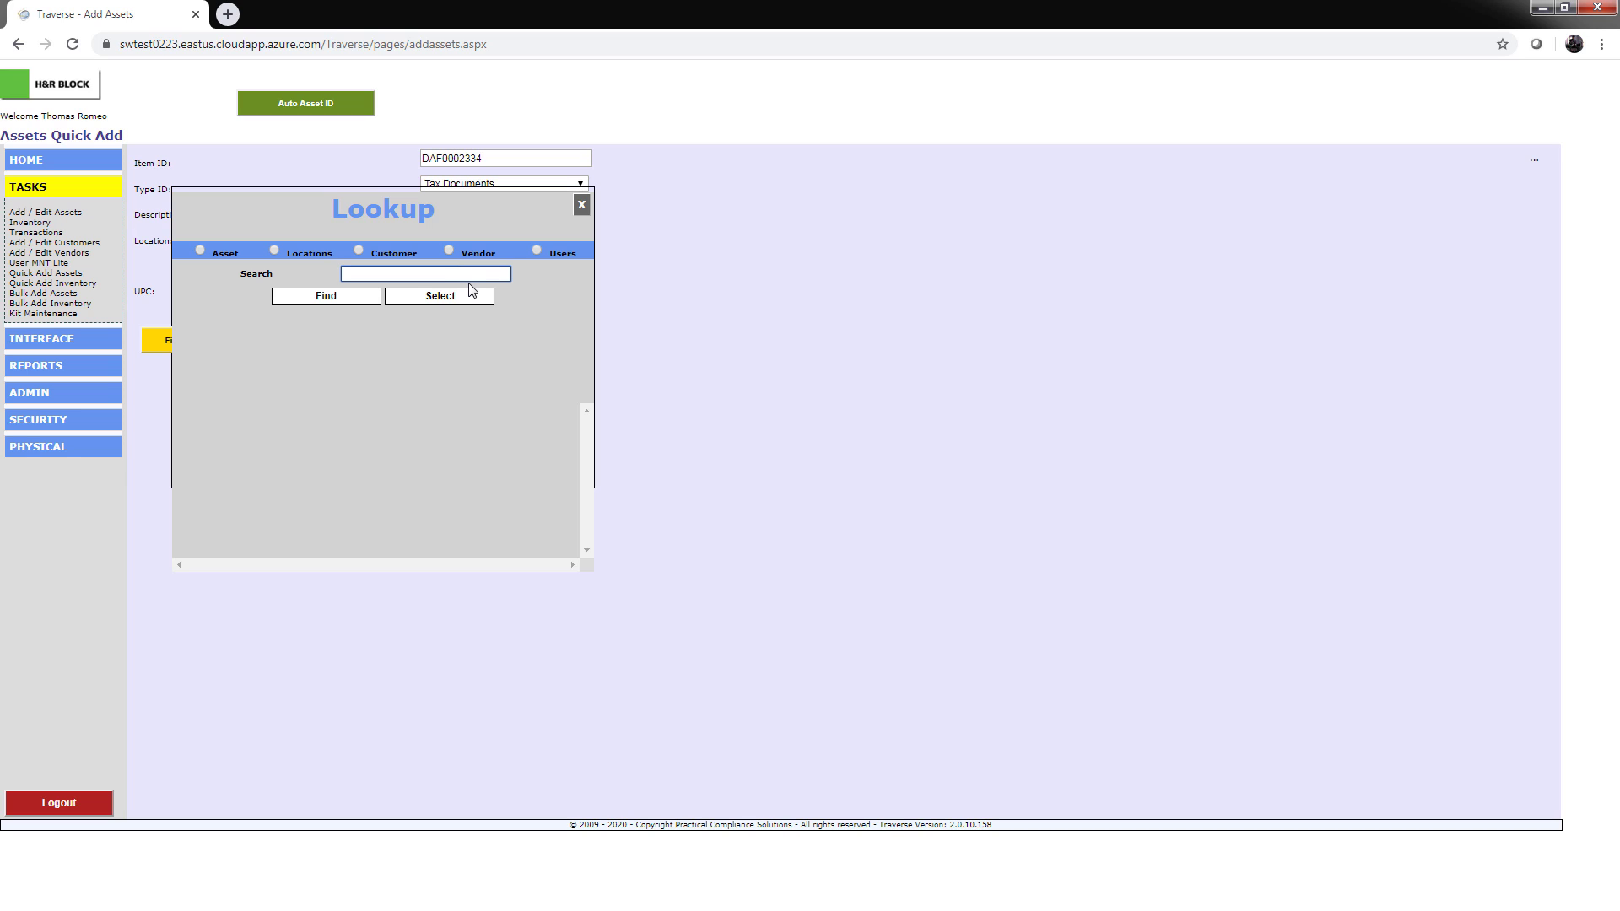
pyautogui.click(473, 294)
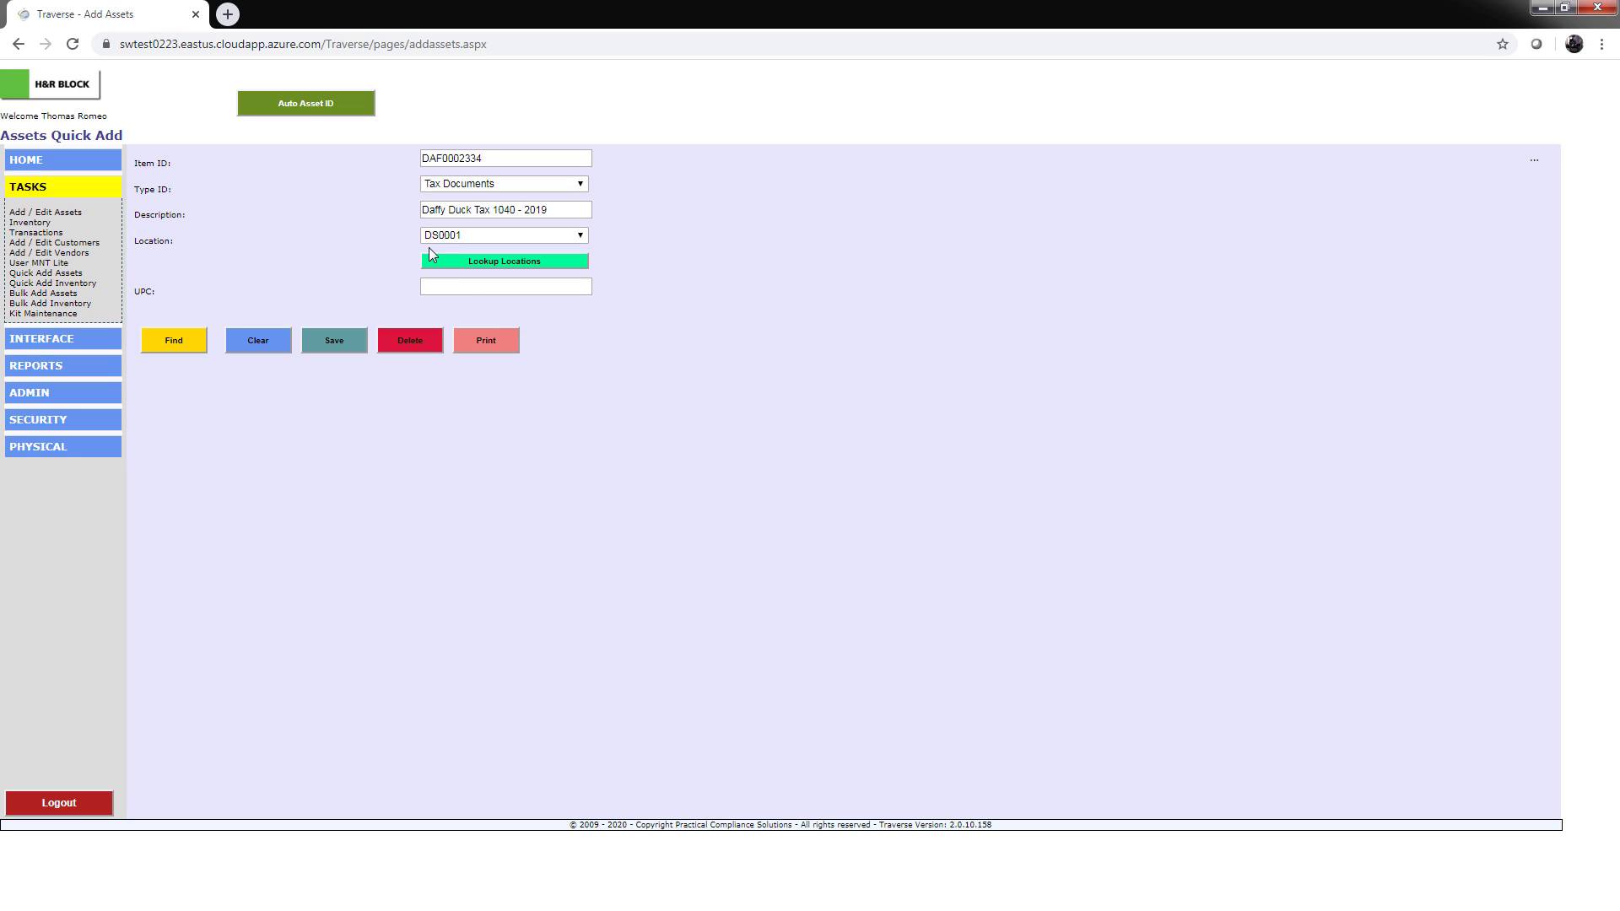
pyautogui.click(581, 238)
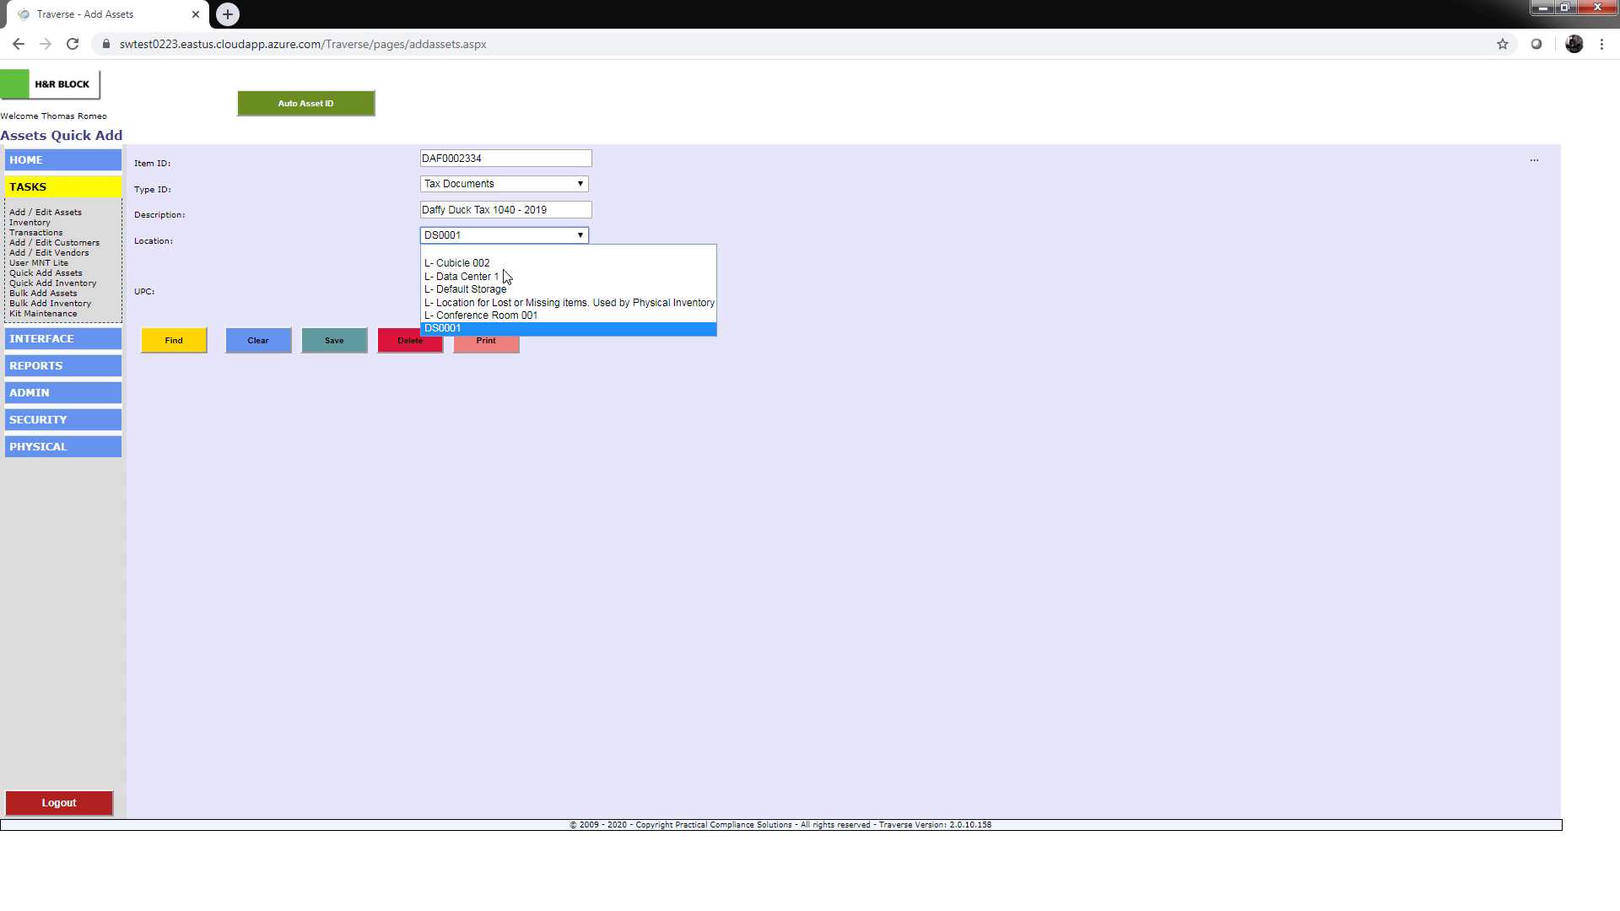
pyautogui.click(466, 265)
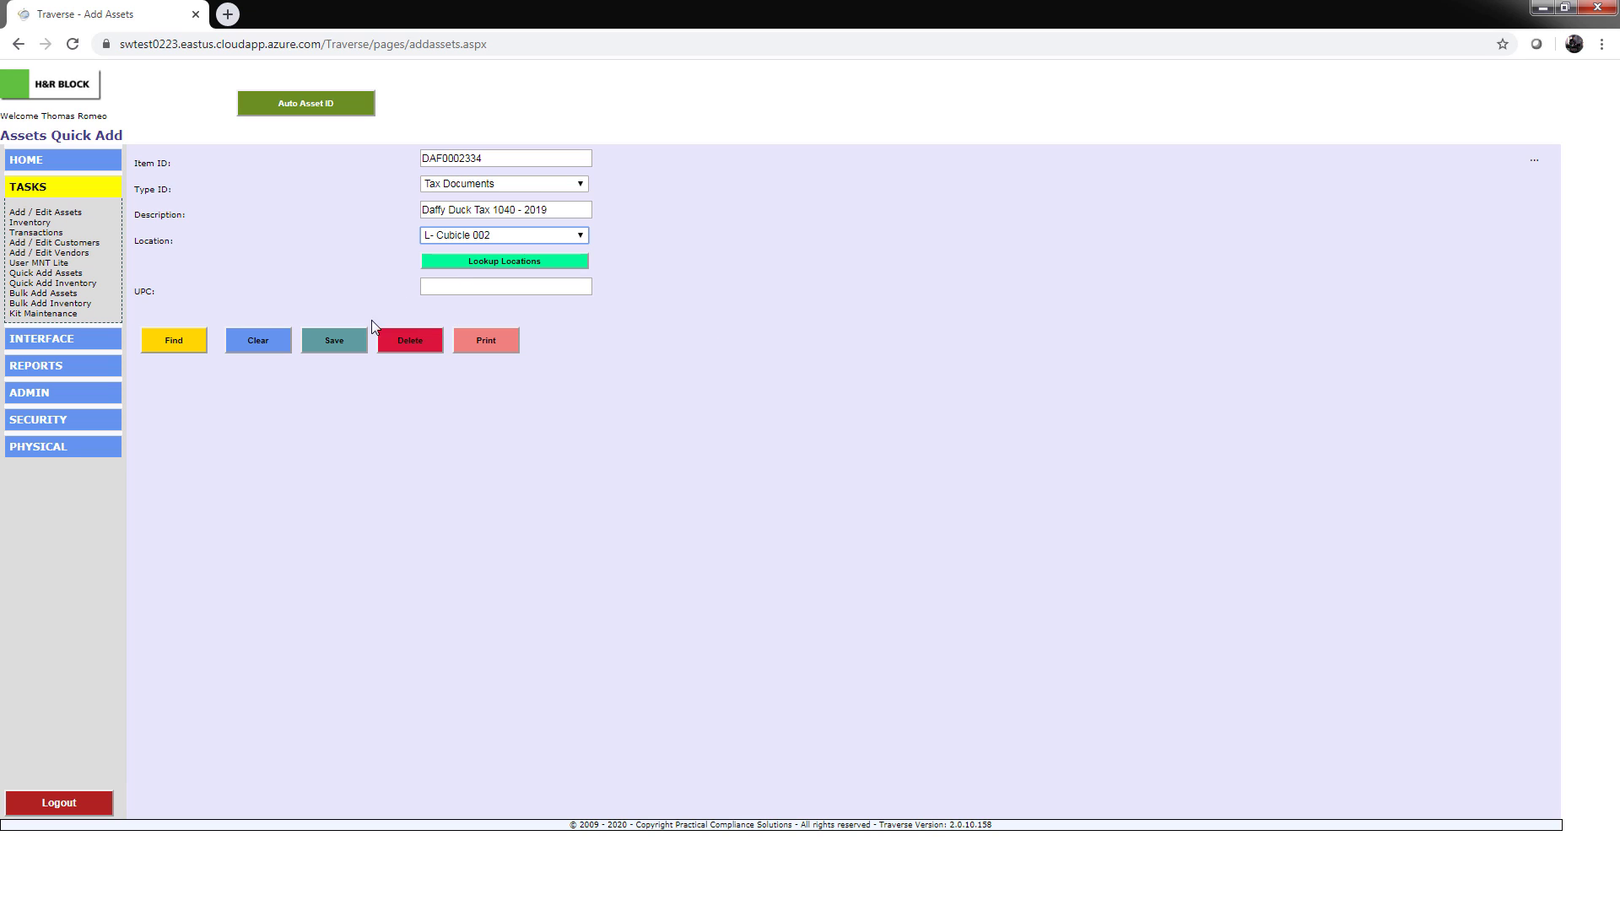
# Save the new asset DAF0002334 and generate its barcode label, rotating the label preview once before closing it
pyautogui.click(309, 338)
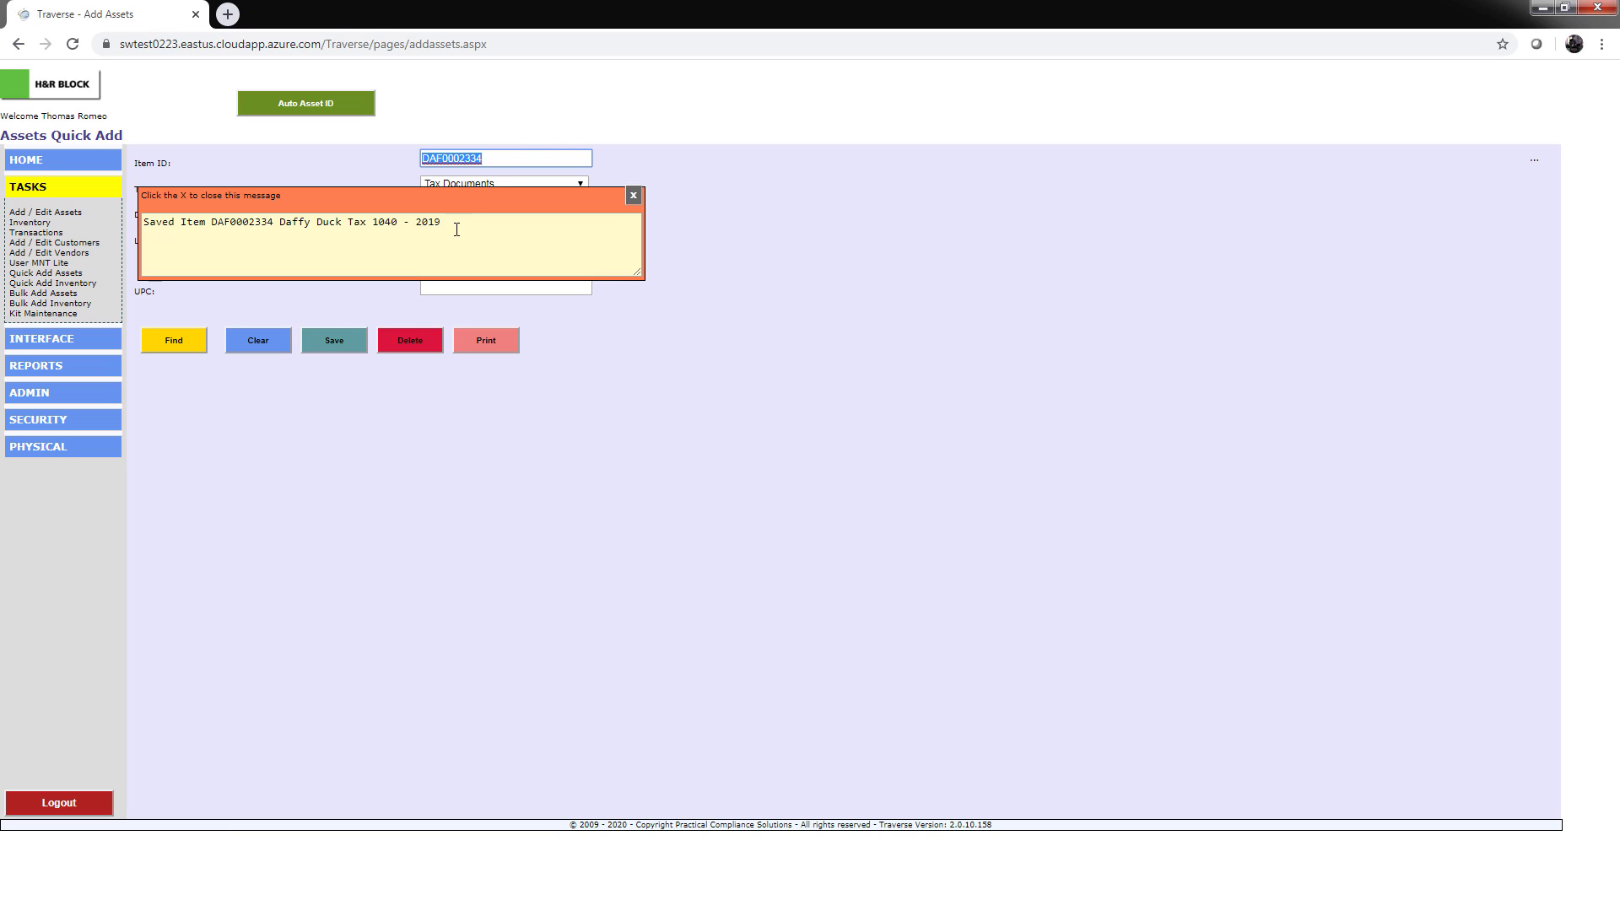
pyautogui.click(633, 196)
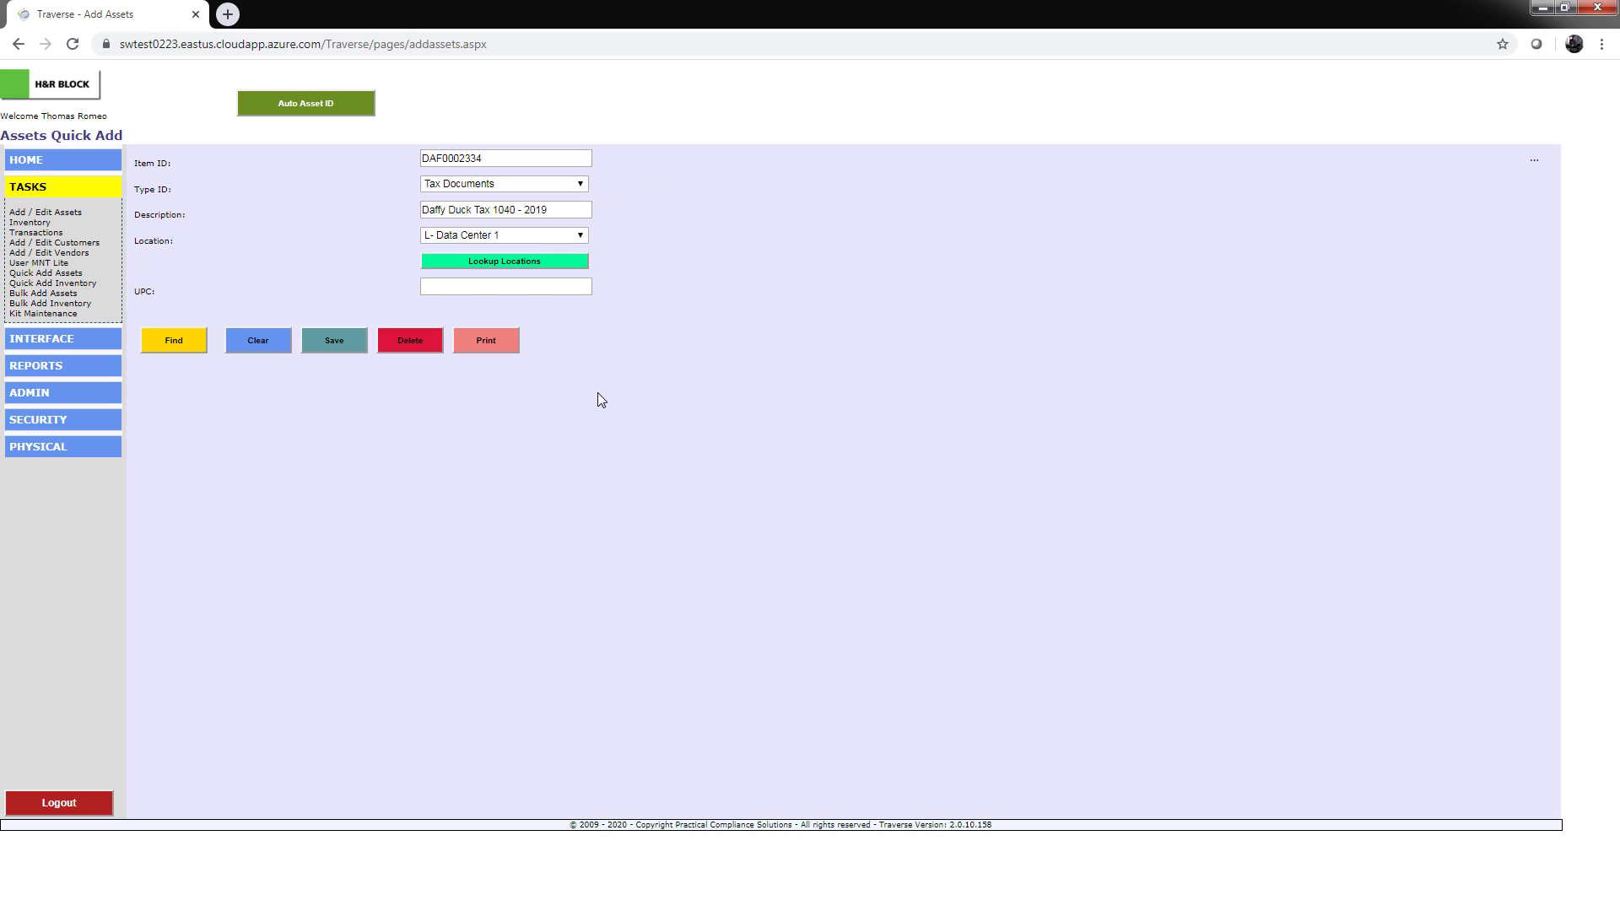
pyautogui.click(481, 340)
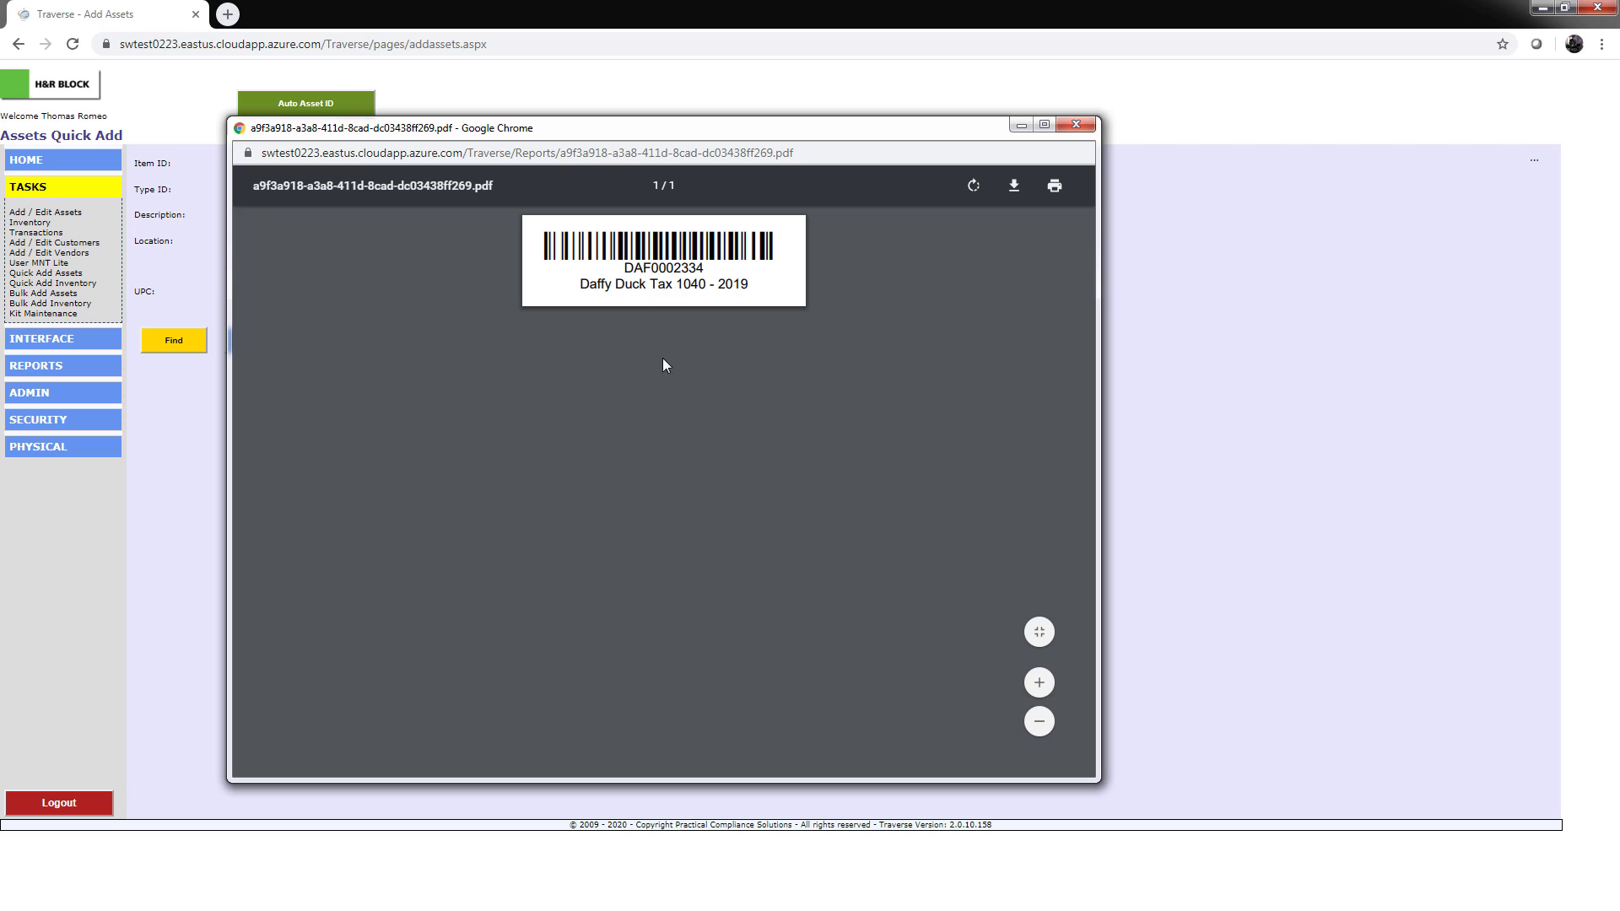
pyautogui.click(974, 185)
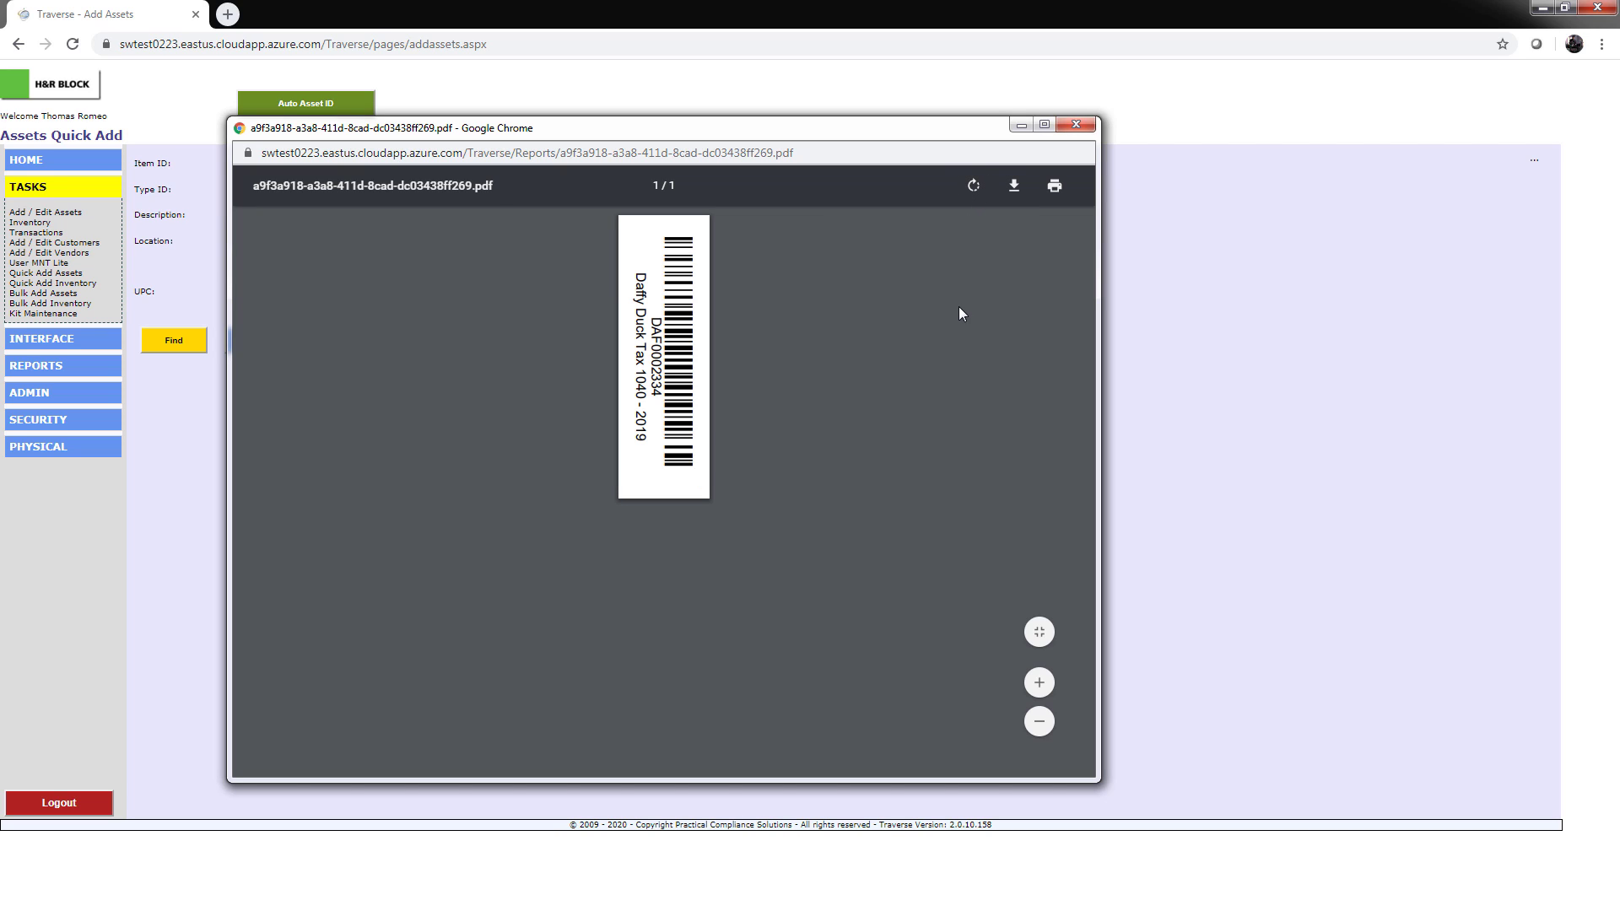
pyautogui.click(1073, 128)
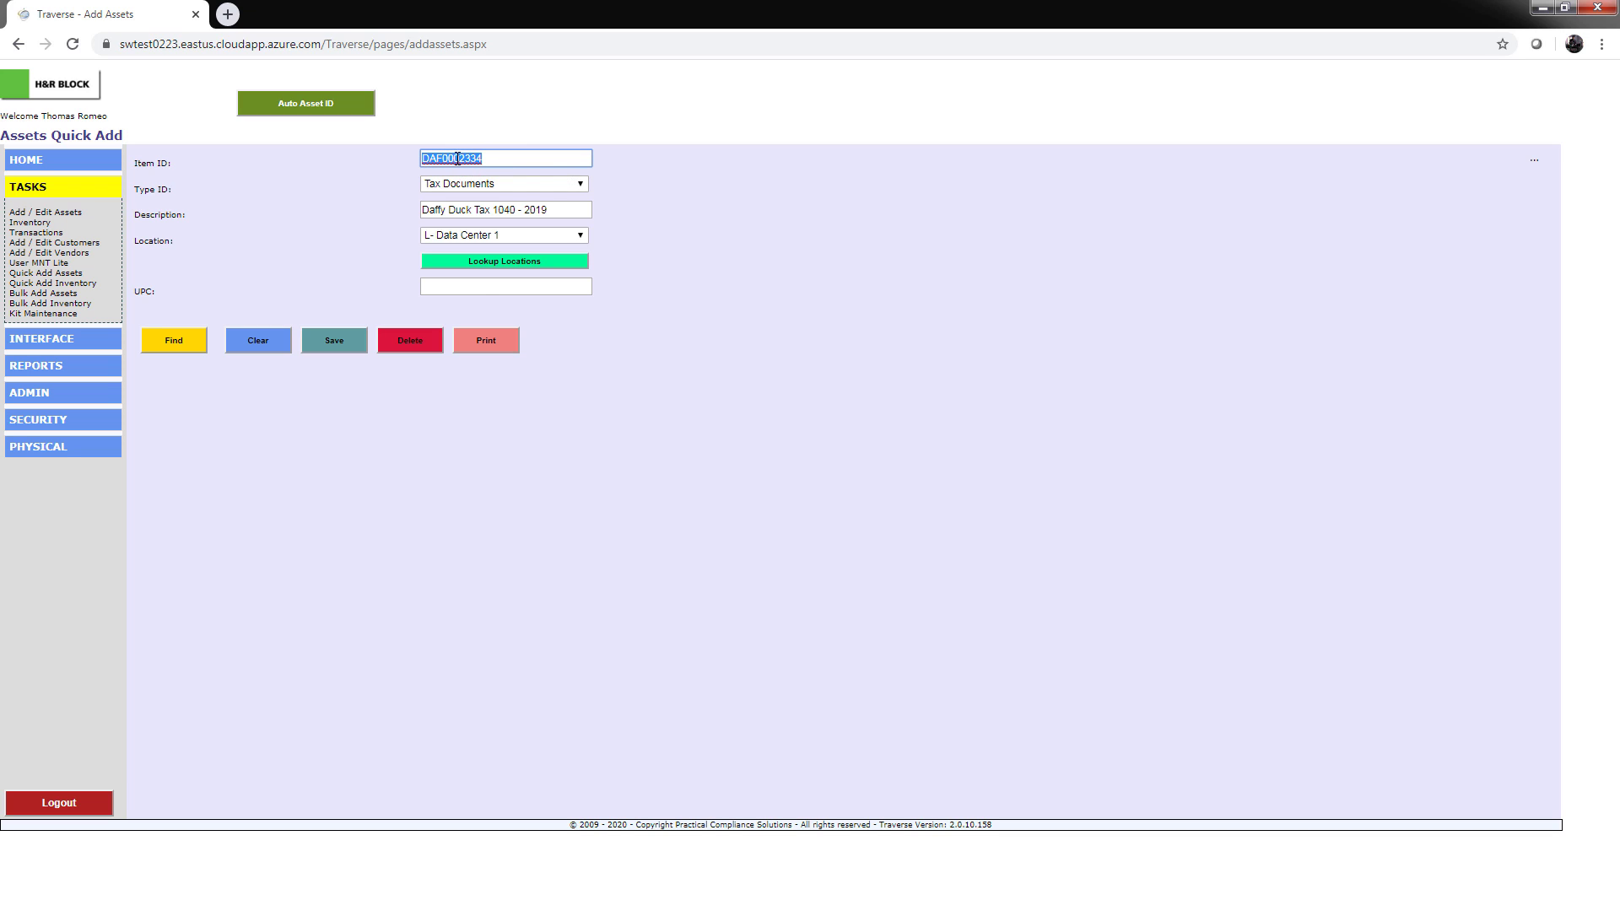
# Copy the item ID DAF0002334 and use it to find the asset's full record in asset maintenance
pyautogui.rightClick(458, 162)
pyautogui.click(486, 263)
pyautogui.click(46, 216)
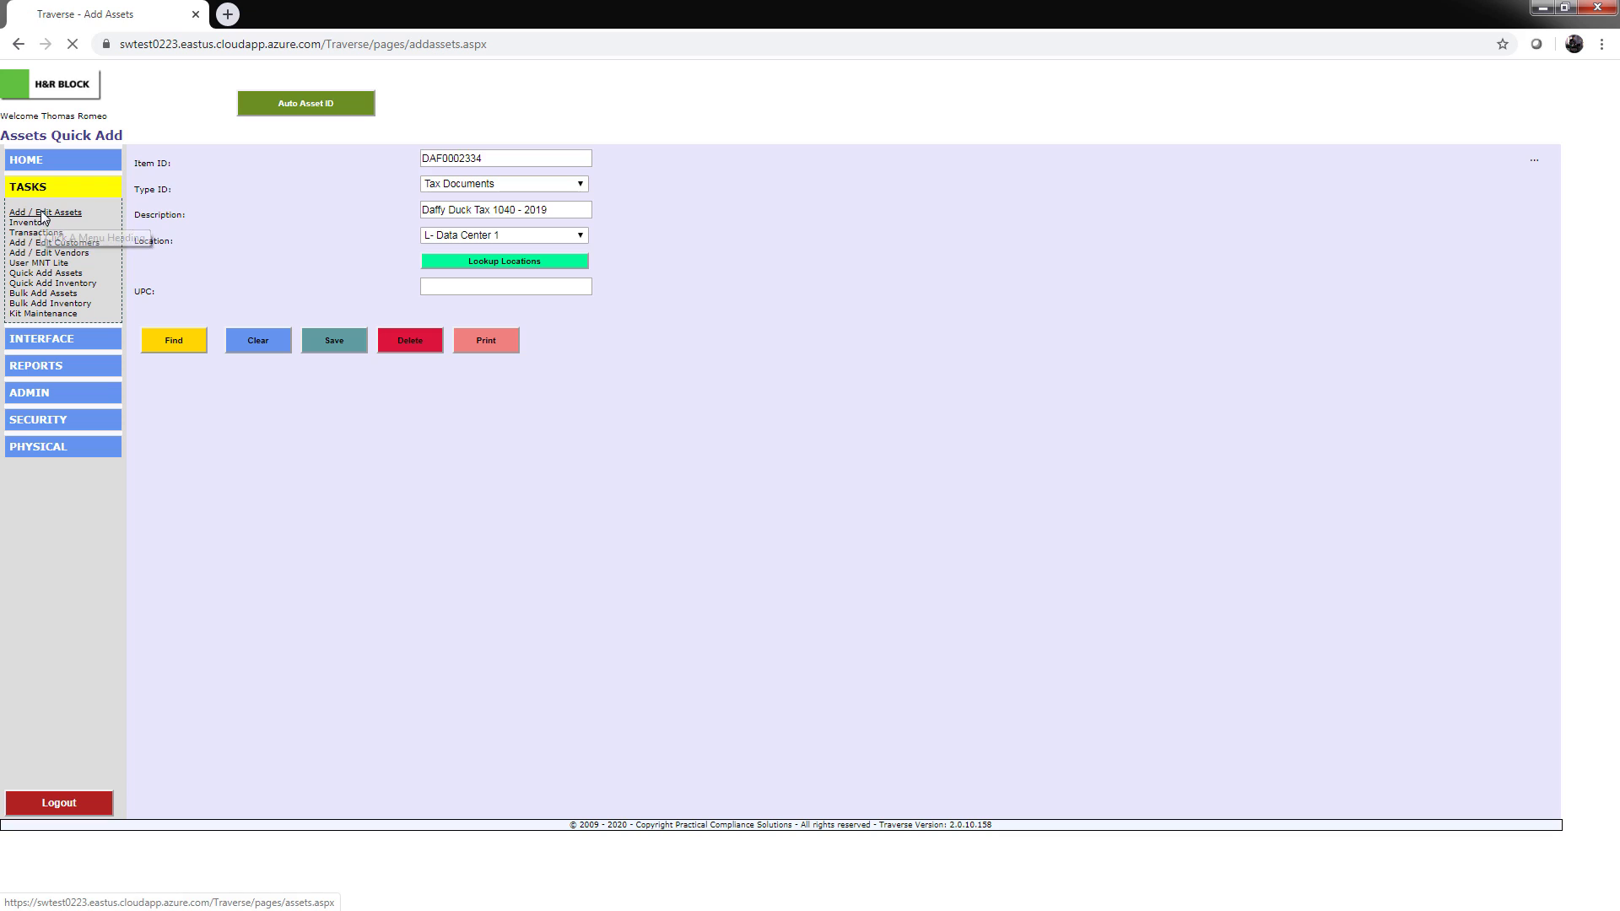
pyautogui.click(285, 192)
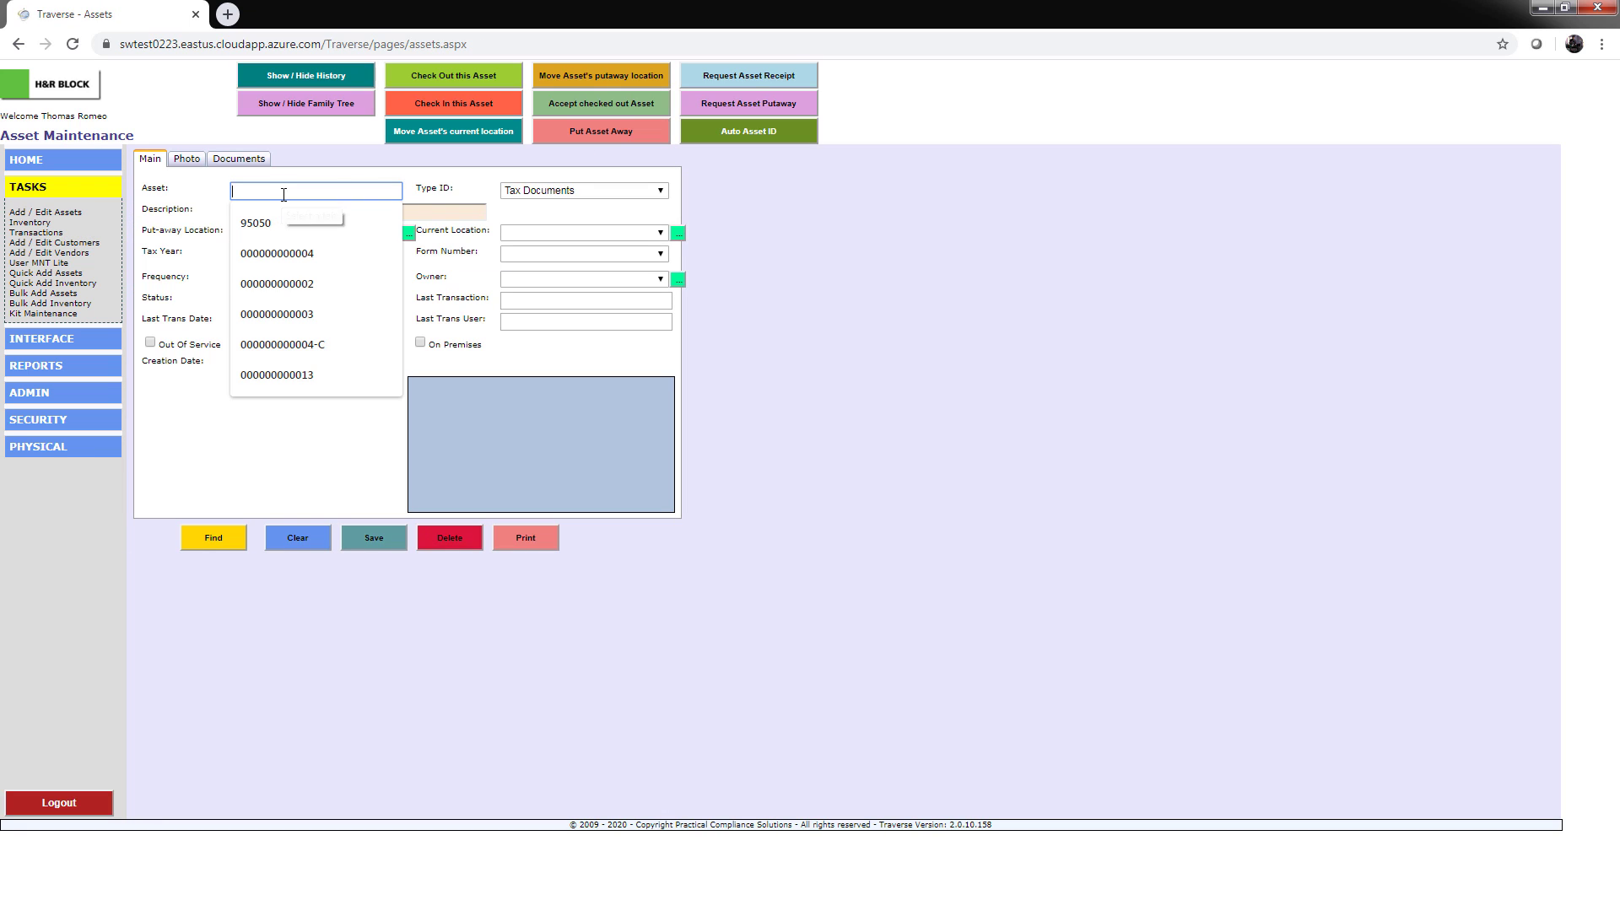
pyautogui.write('DAF0002334')
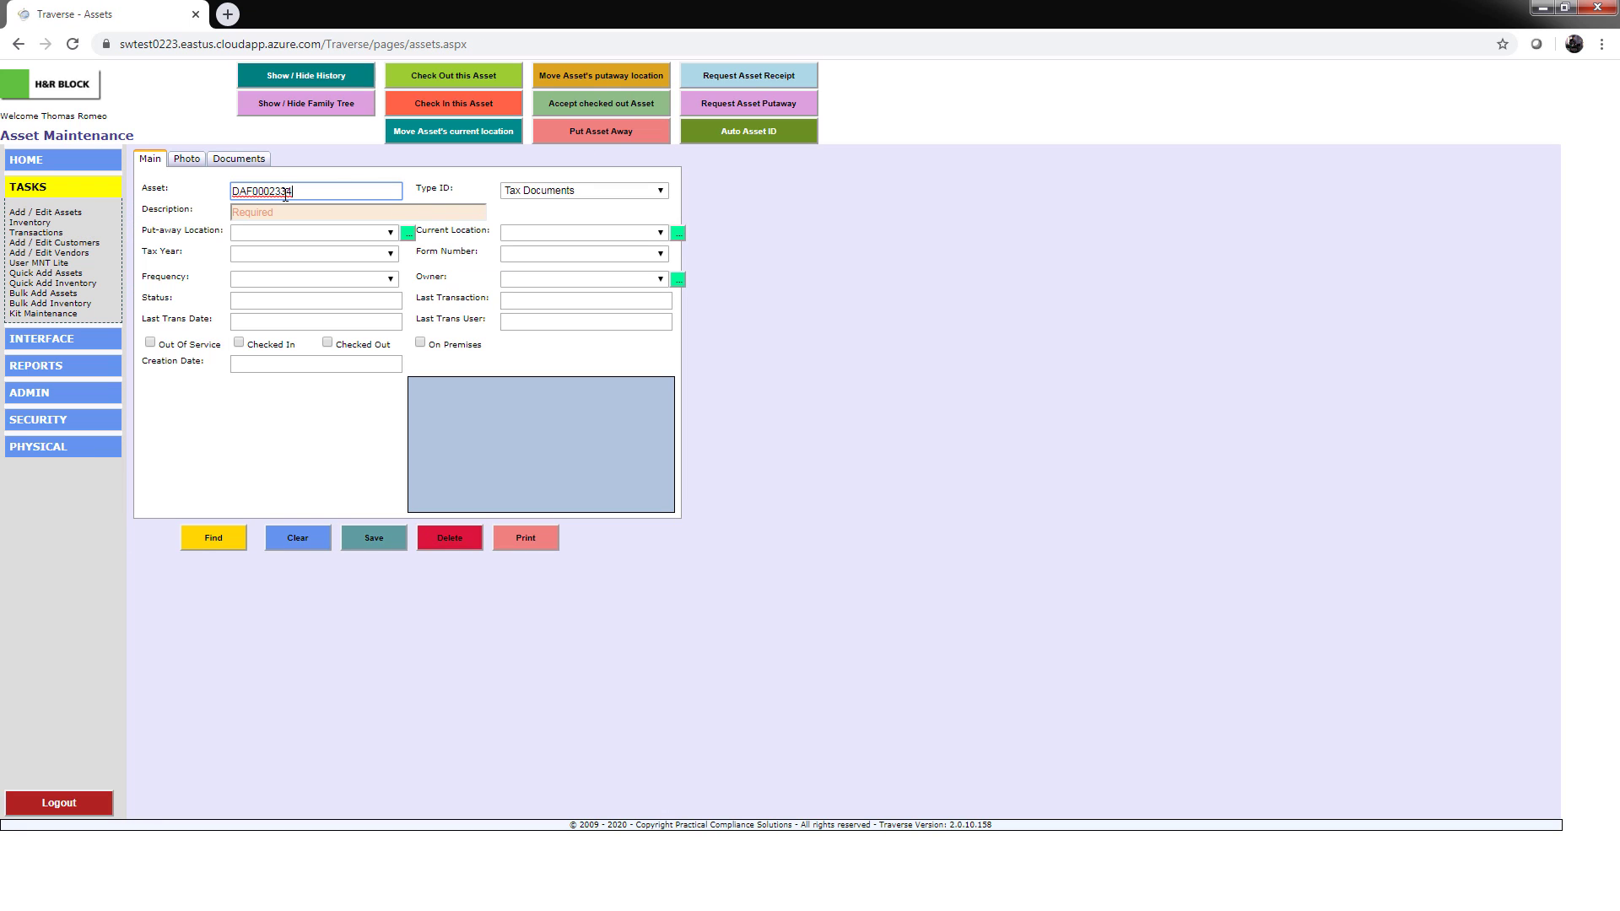
pyautogui.click(218, 540)
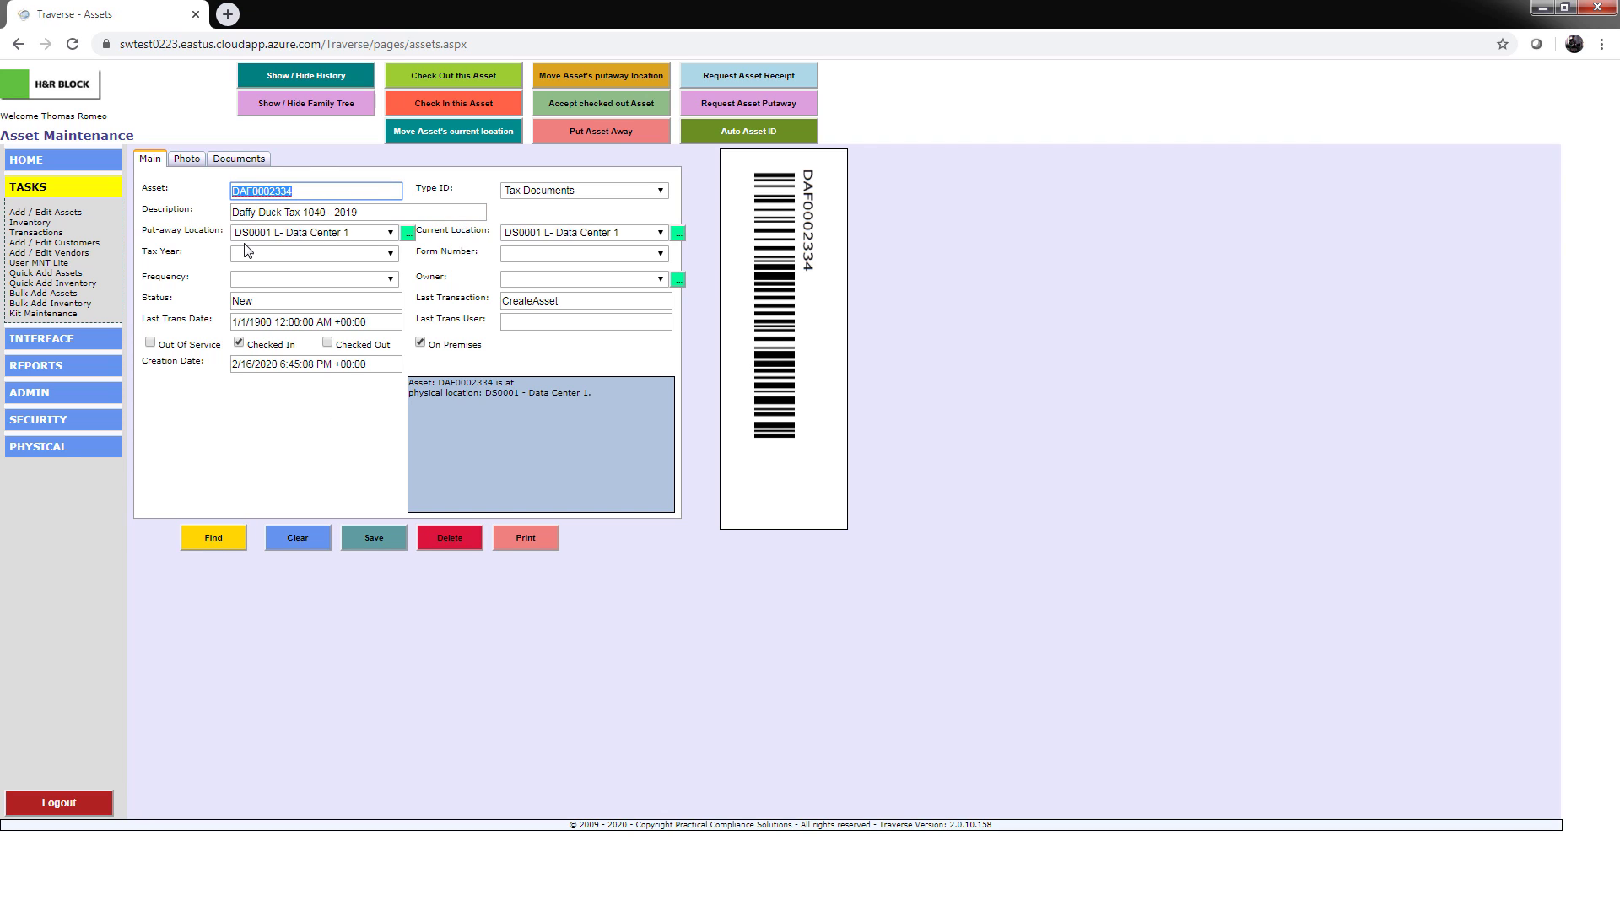
# Set the asset's tax year to Tax Year 2019, form number to Form 1040 and frequency to Annual
pyautogui.click(270, 254)
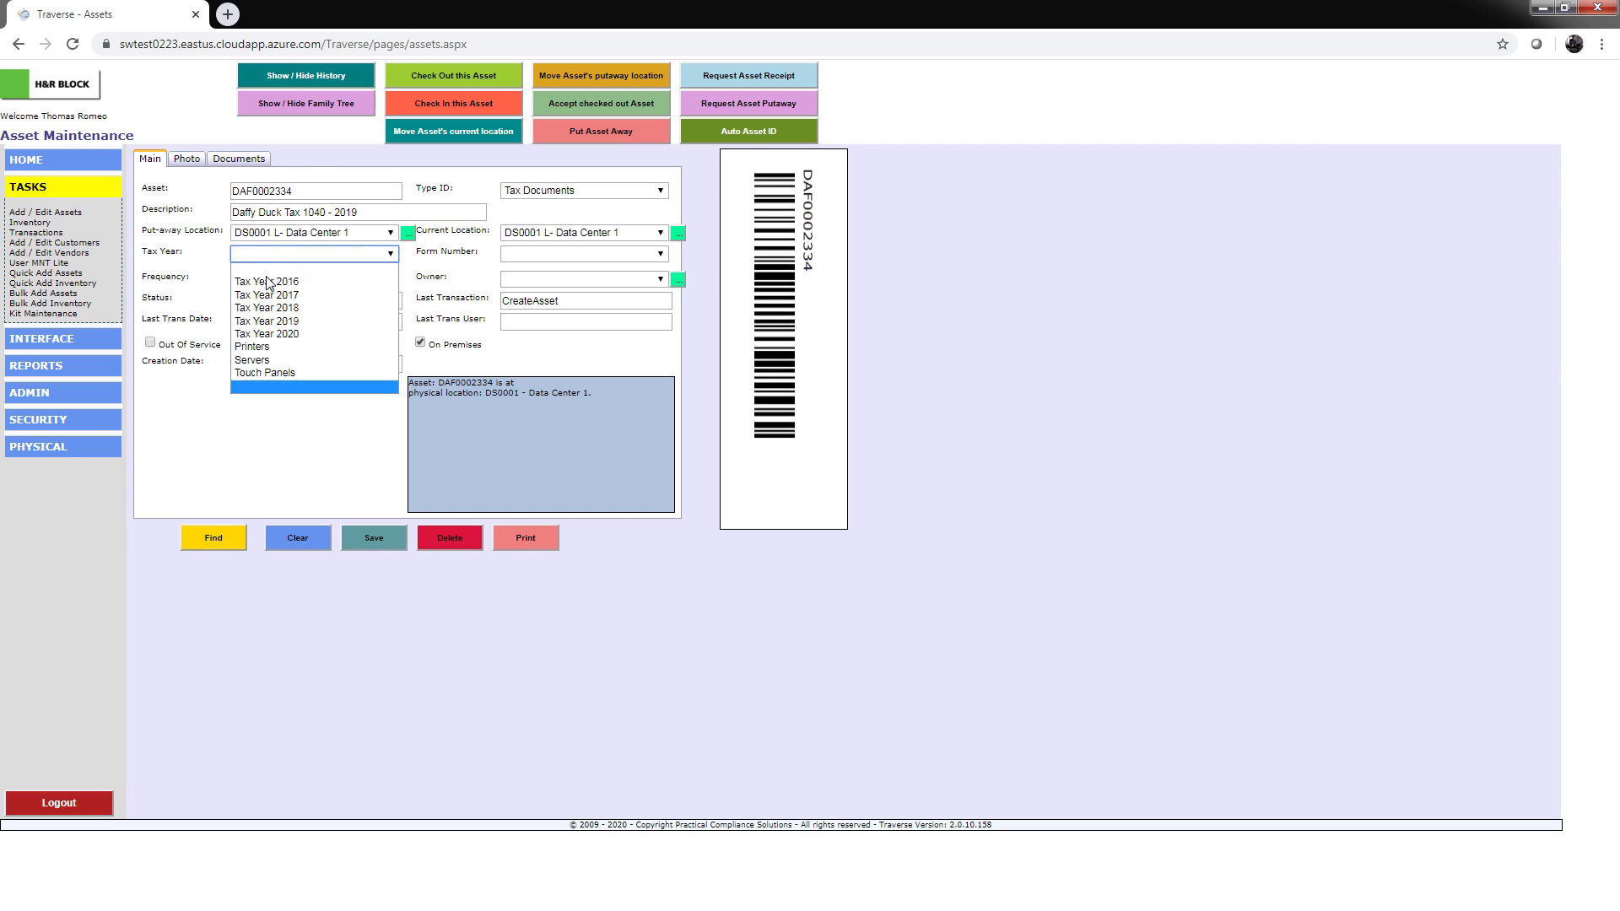
pyautogui.click(287, 321)
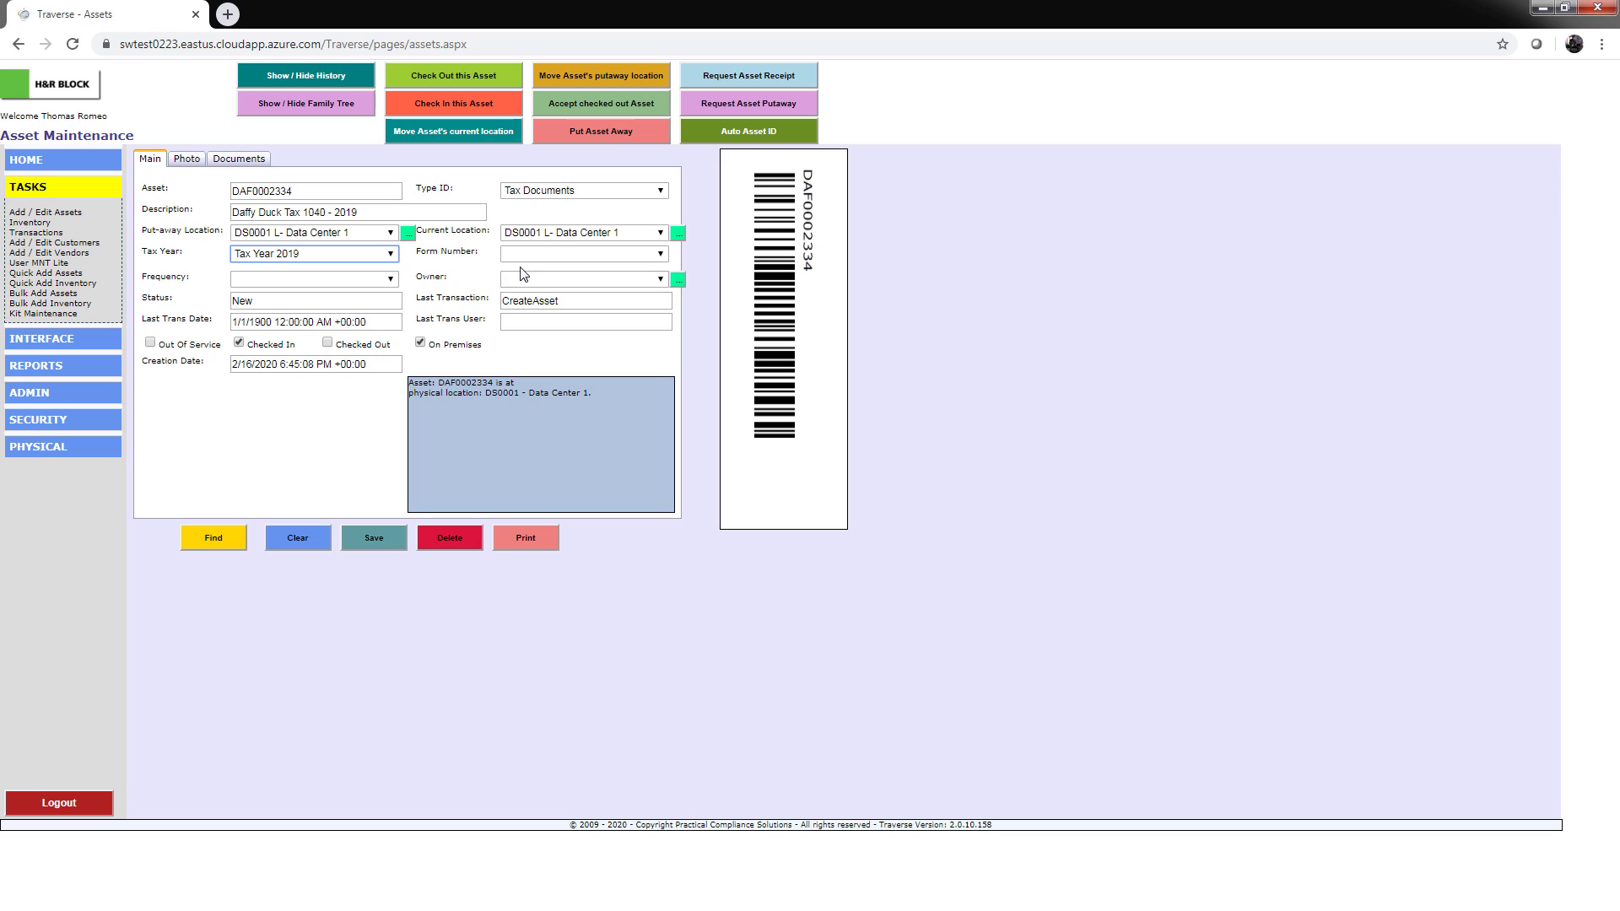
pyautogui.click(540, 254)
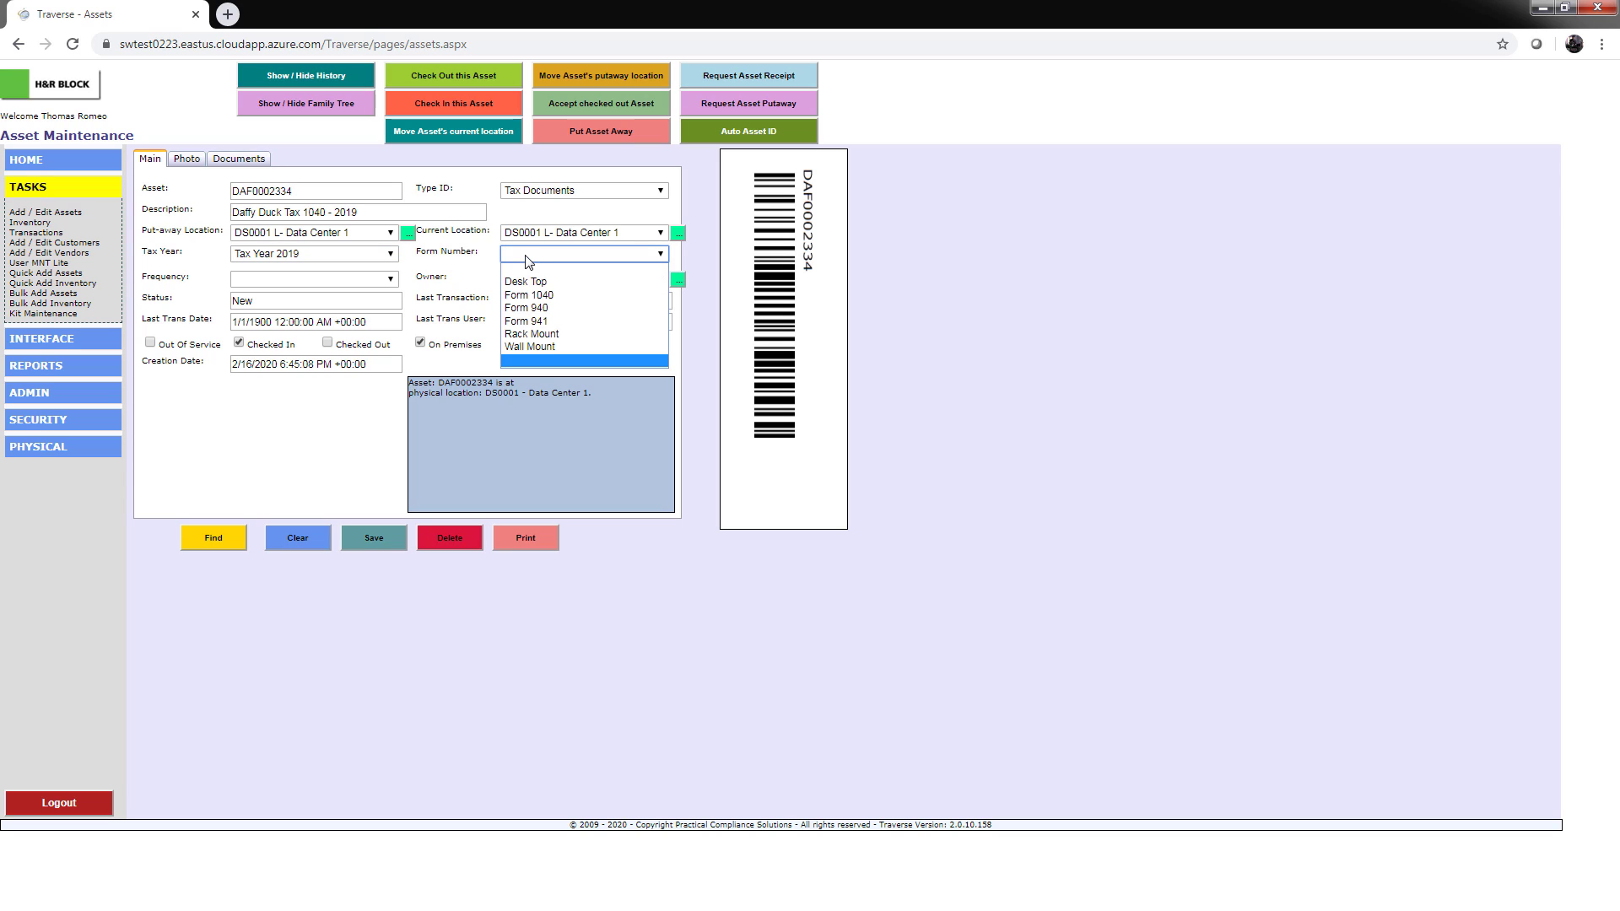
pyautogui.click(557, 297)
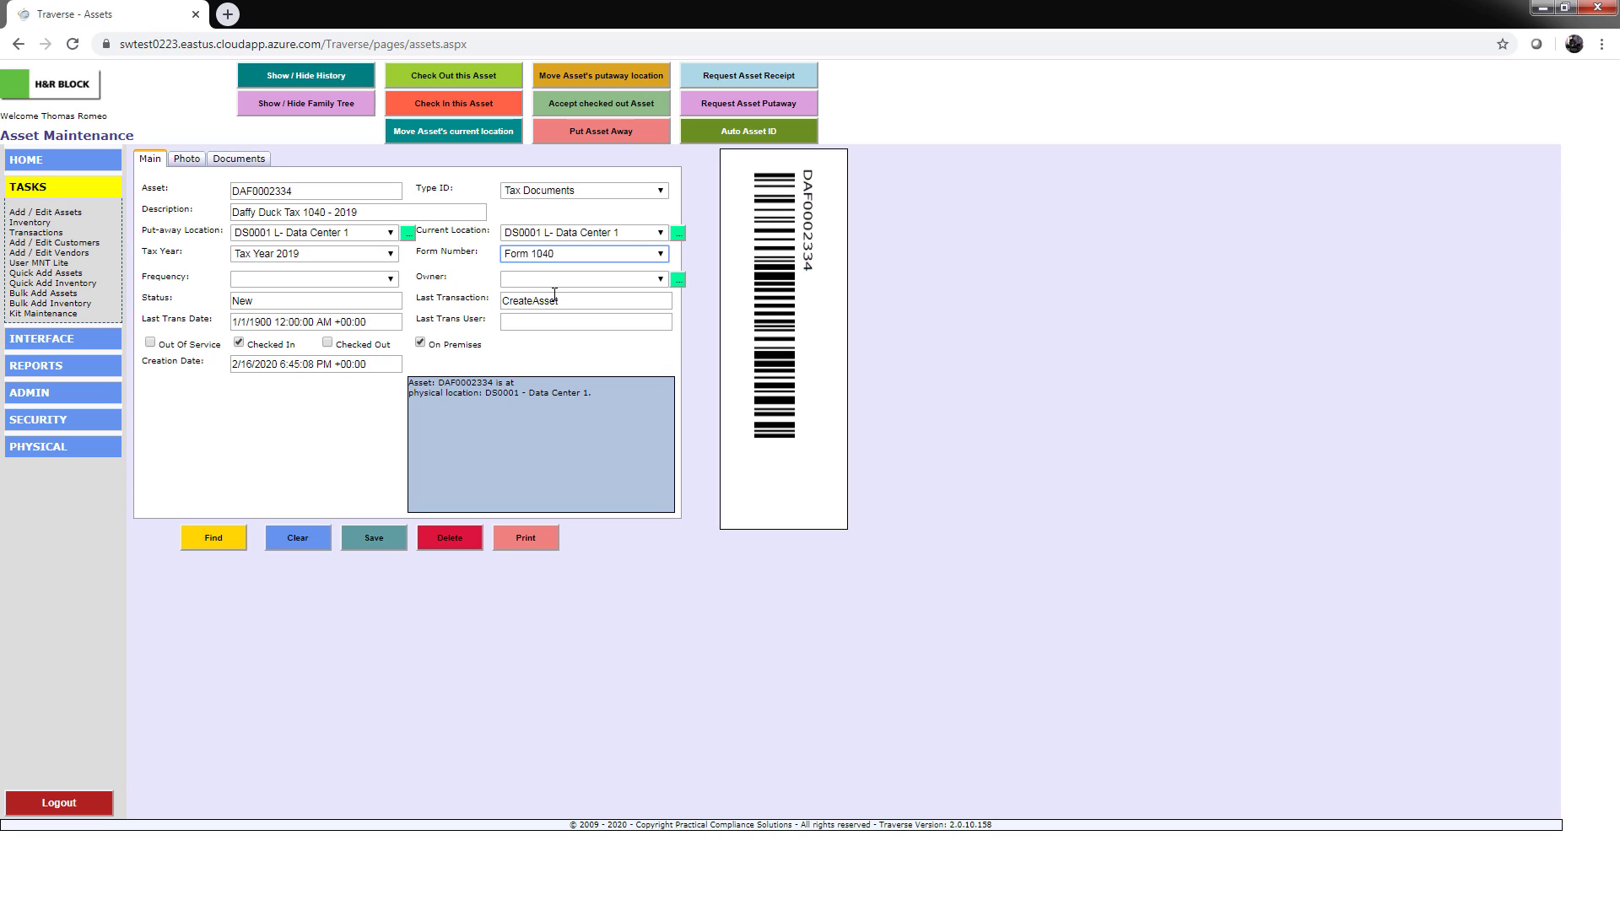
pyautogui.click(391, 281)
pyautogui.click(353, 308)
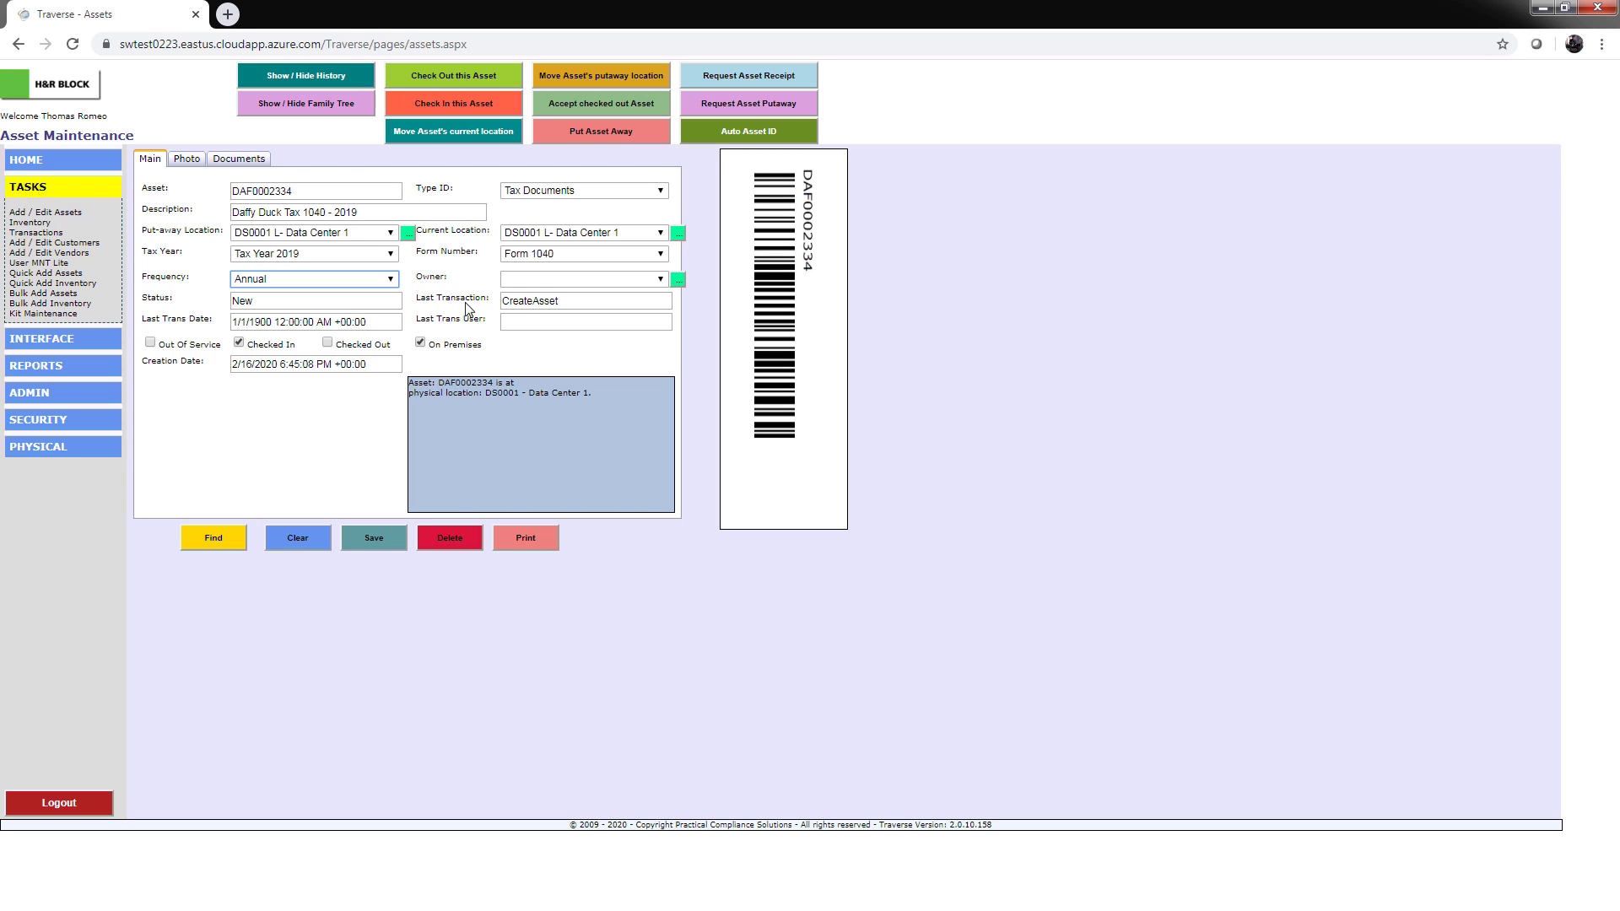
# Assign a customer as the owner of the Daffy Duck tax asset and save the record
pyautogui.click(540, 289)
pyautogui.click(542, 333)
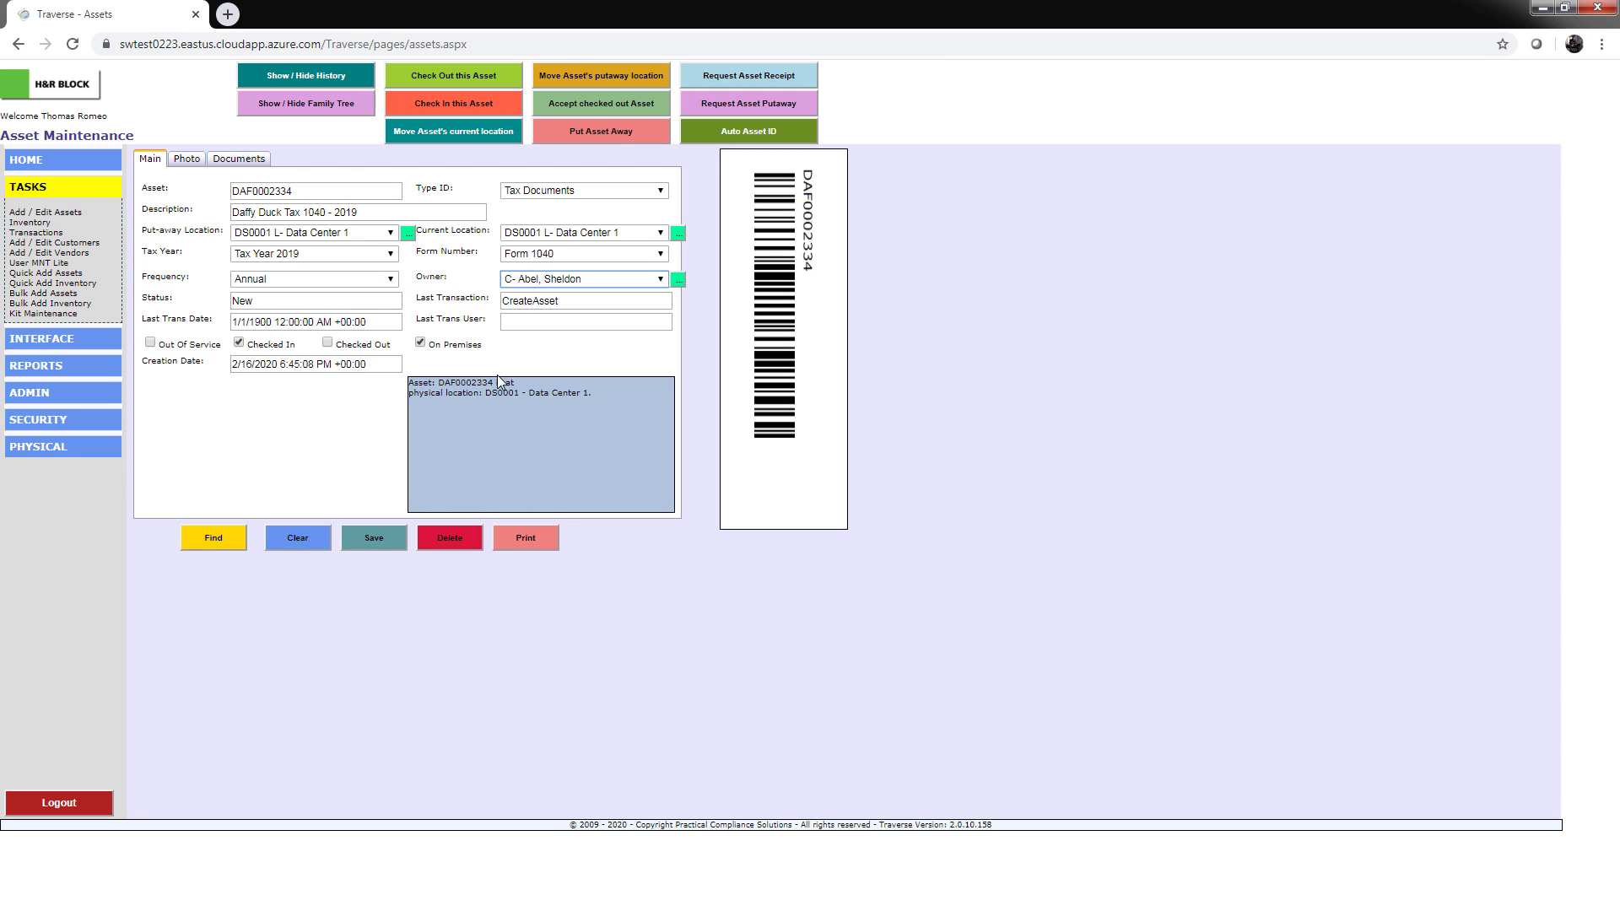
pyautogui.click(368, 548)
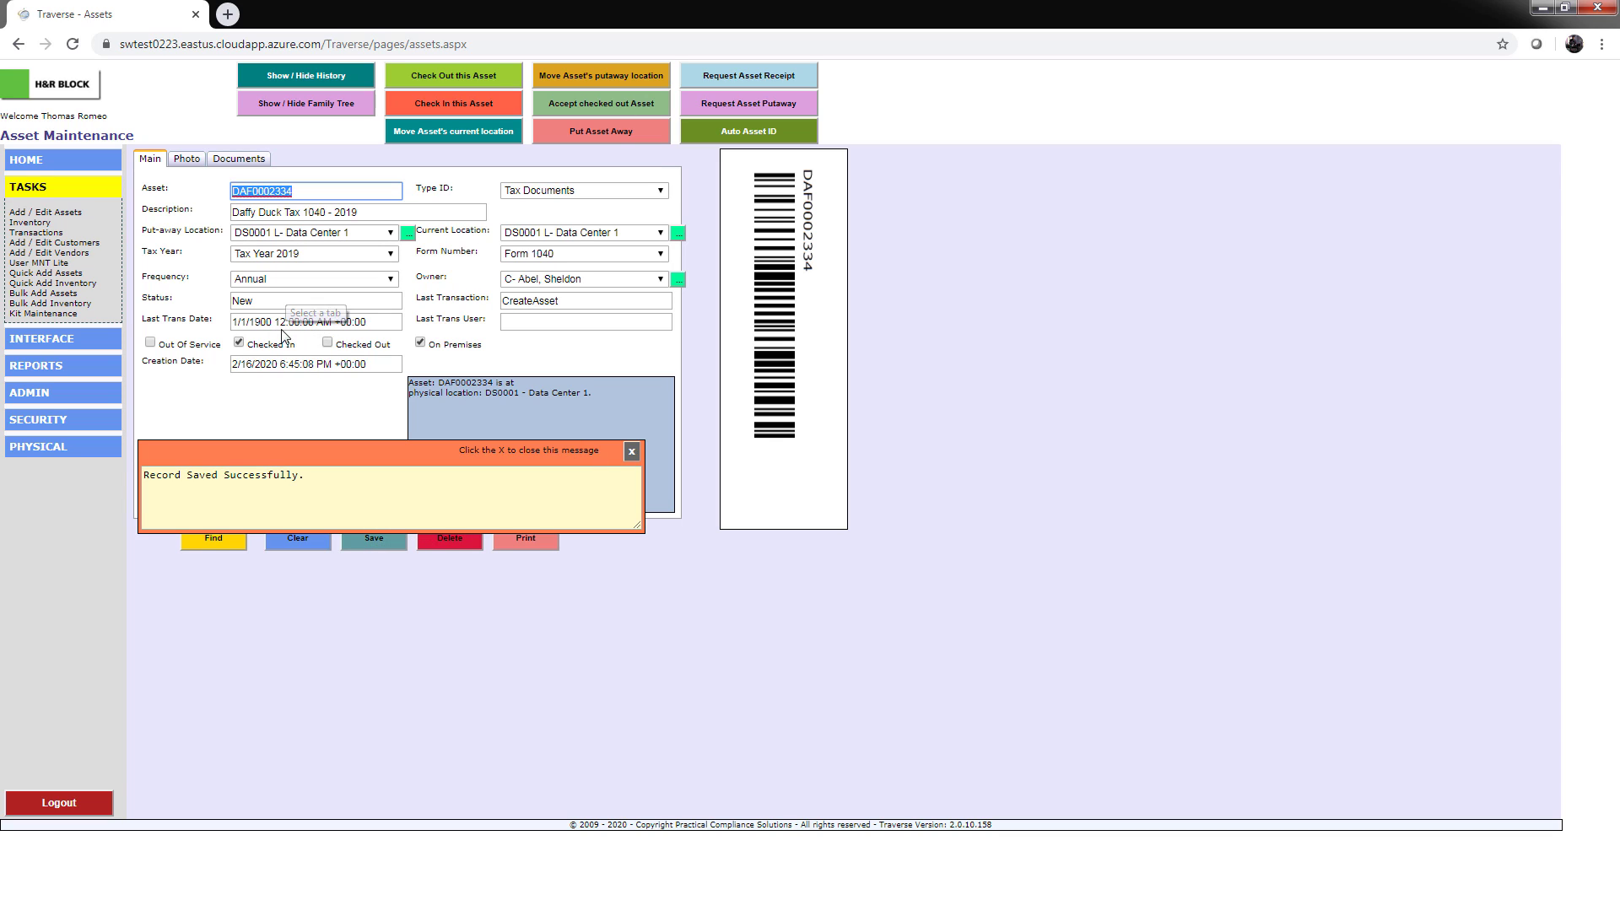
# Return to the home page and search for "daffy"
pyautogui.click(28, 163)
pyautogui.click(22, 184)
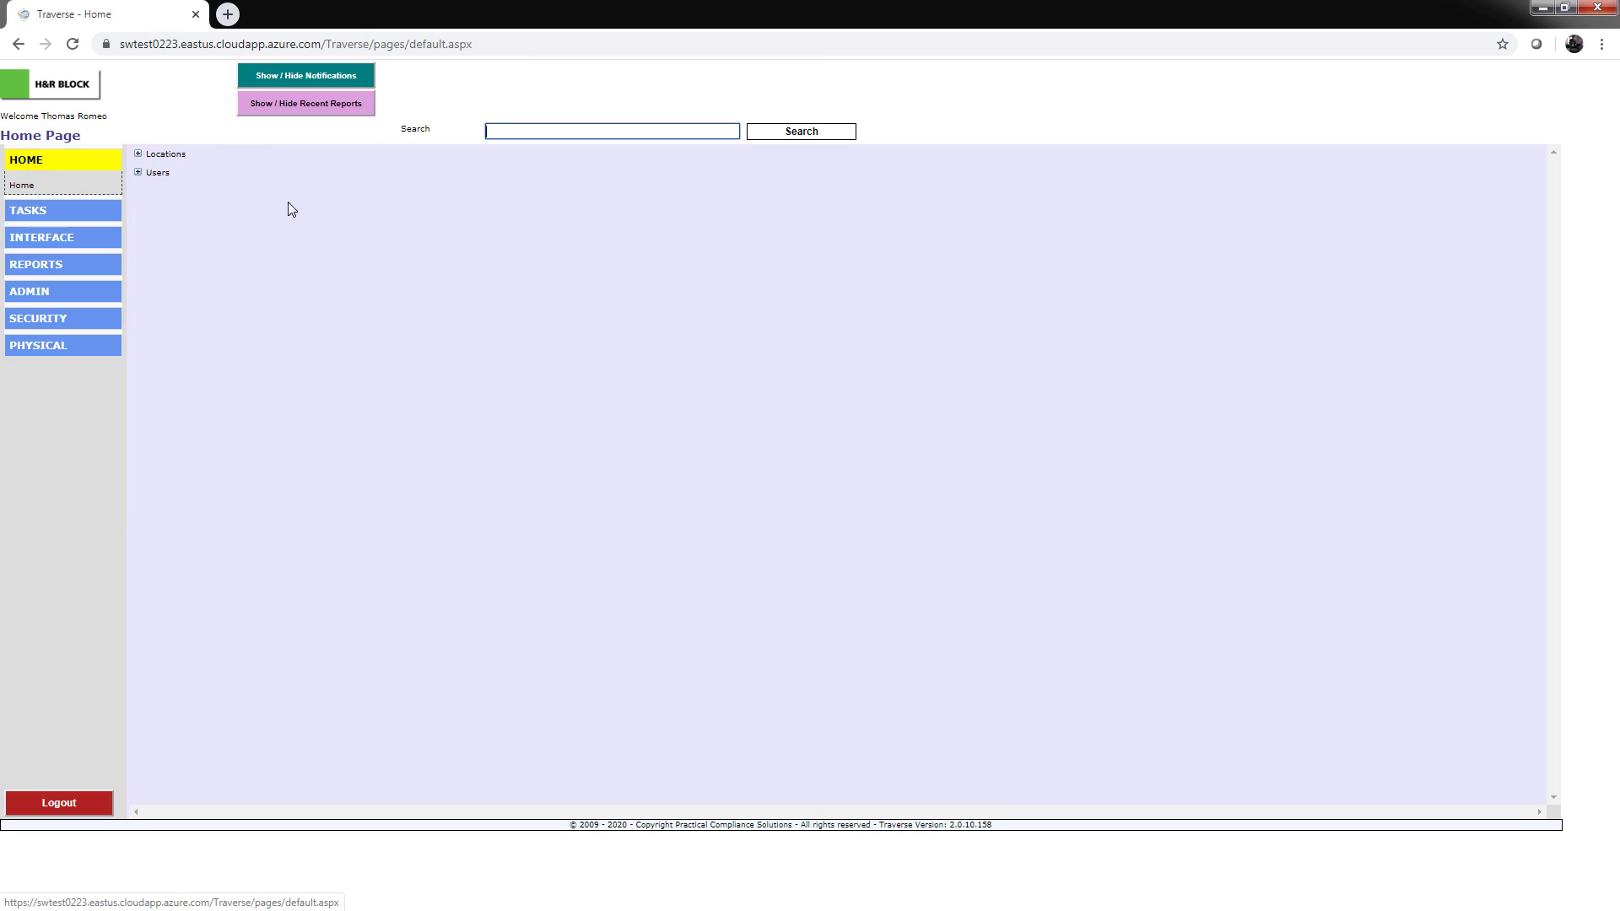
pyautogui.click(542, 132)
pyautogui.write('daffy')
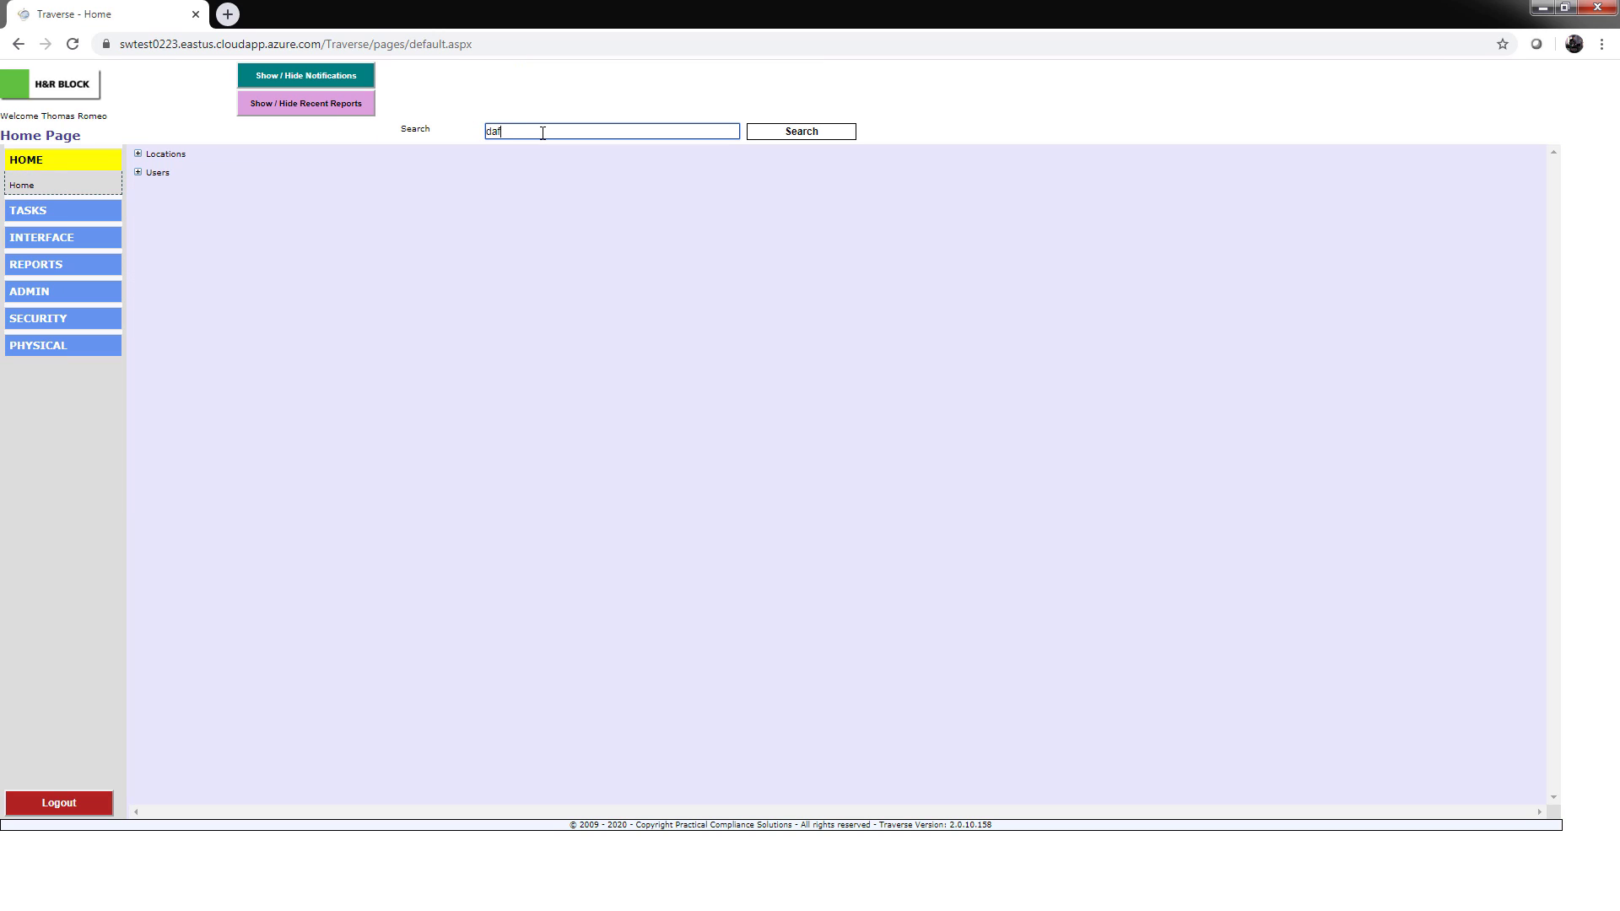
pyautogui.press('Return')
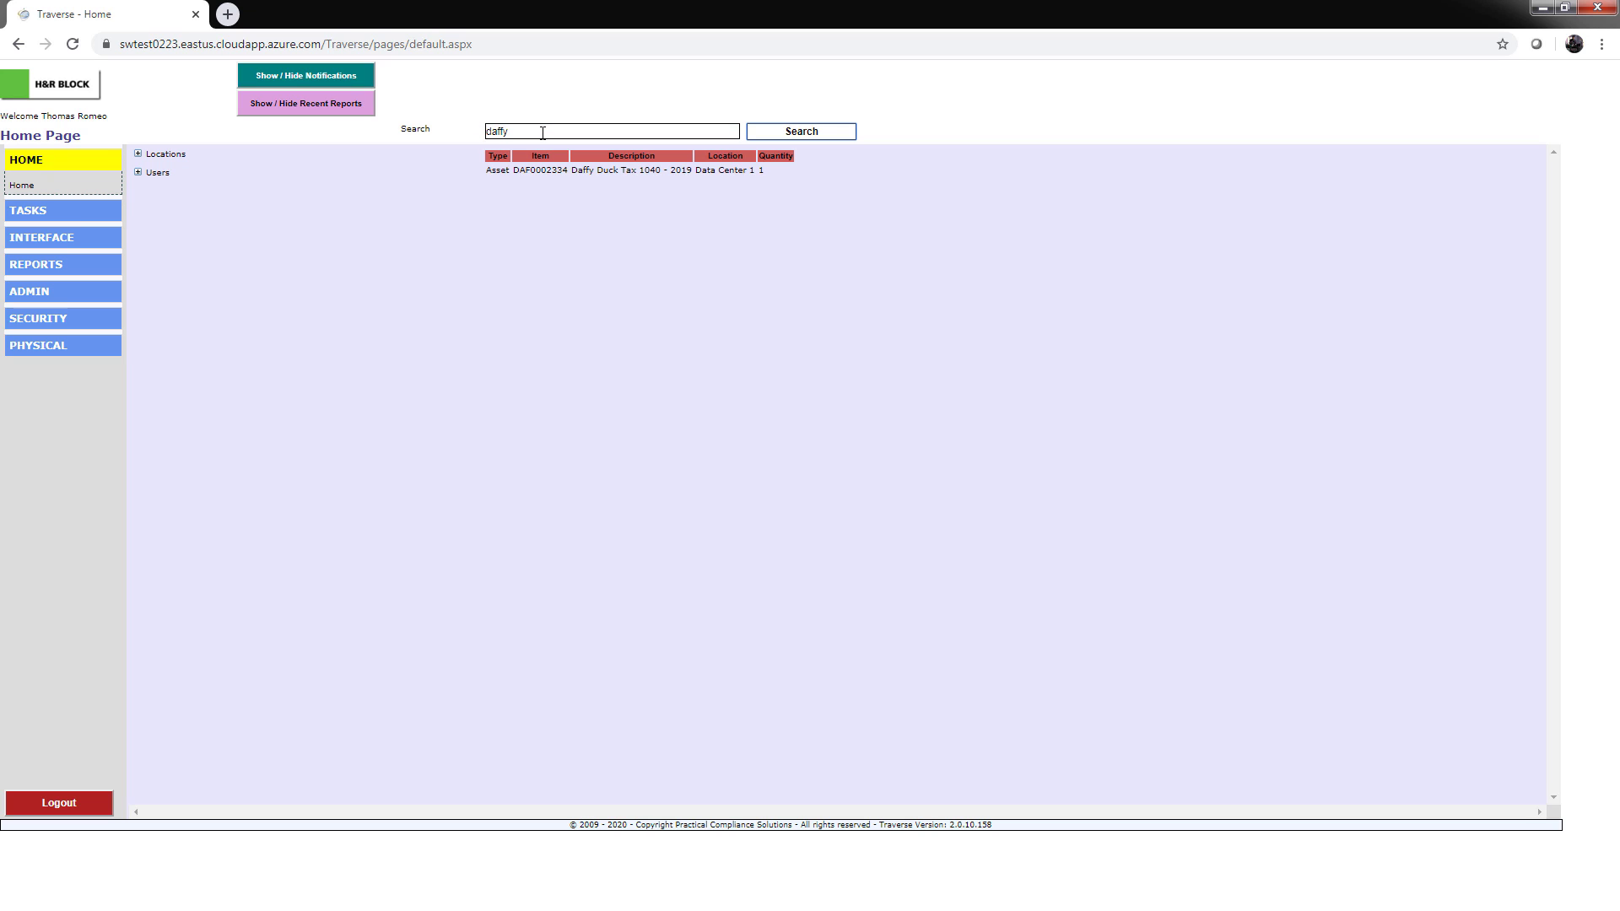
# Search for customers by the owner's surname and show the items belonging to the second matching customer
pyautogui.doubleClick(543, 133)
pyautogui.press('BackSpace')
pyautogui.press('Return')
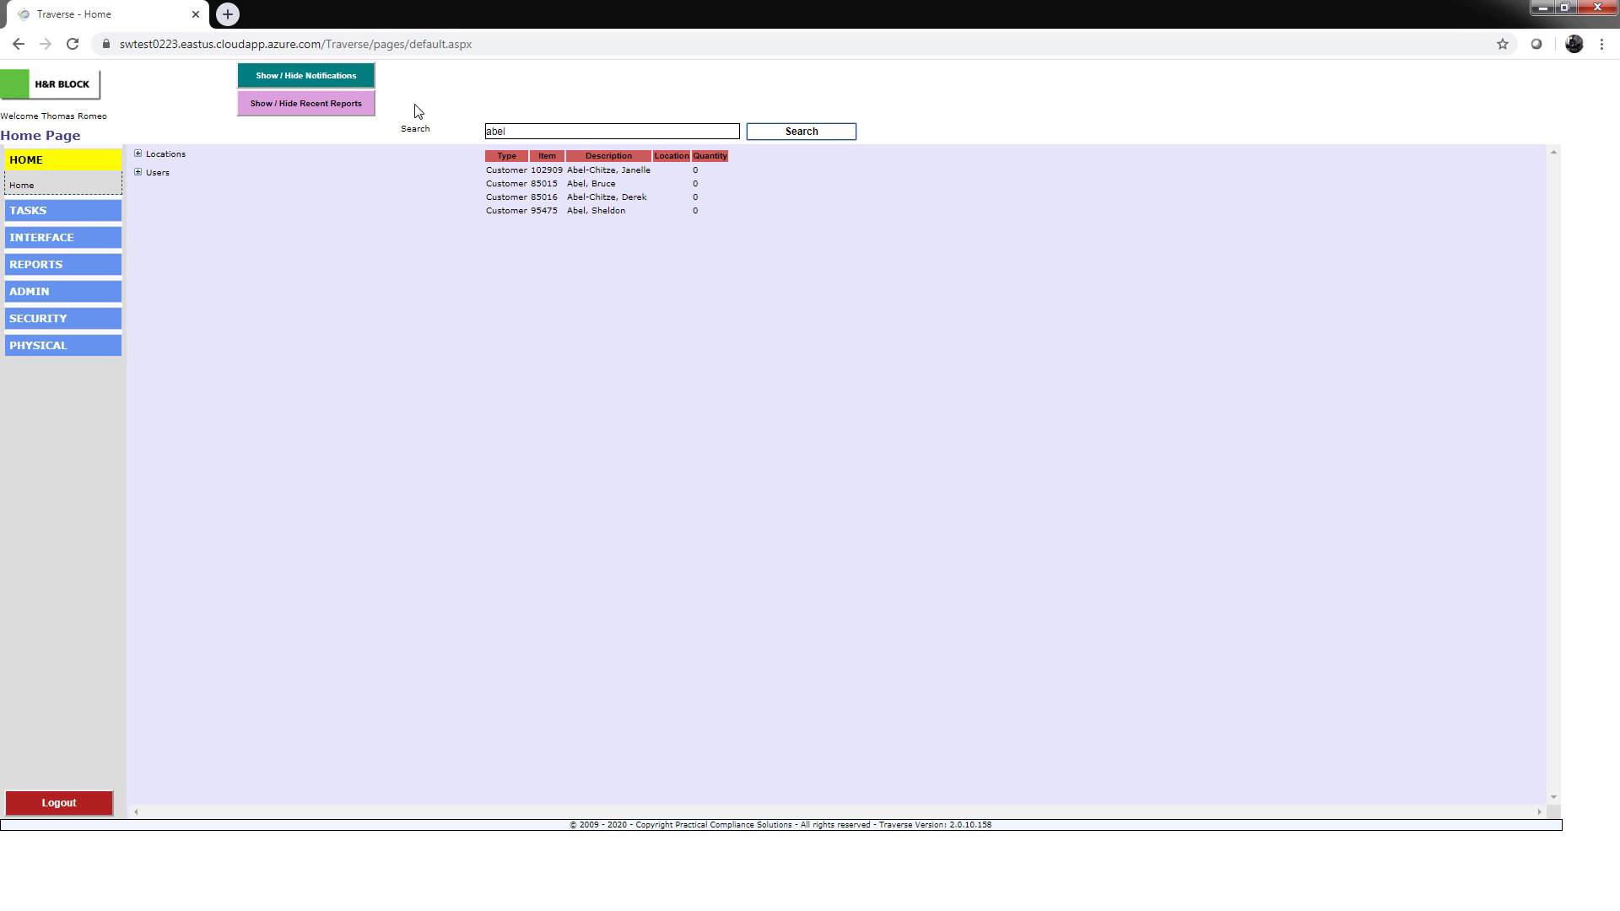
pyautogui.click(574, 187)
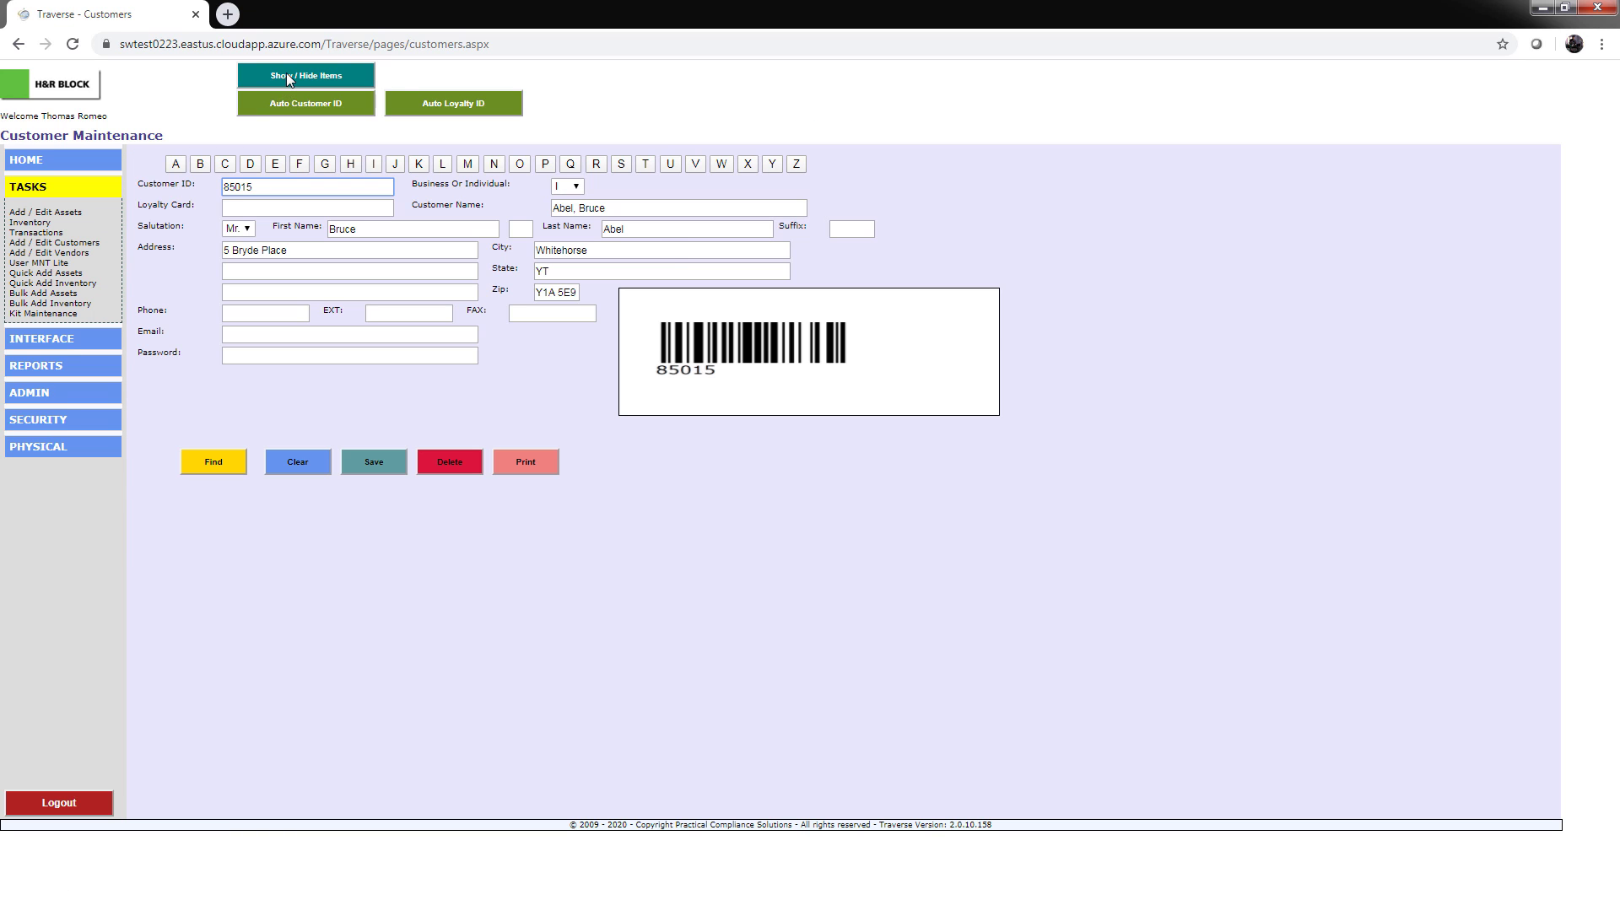
pyautogui.click(288, 78)
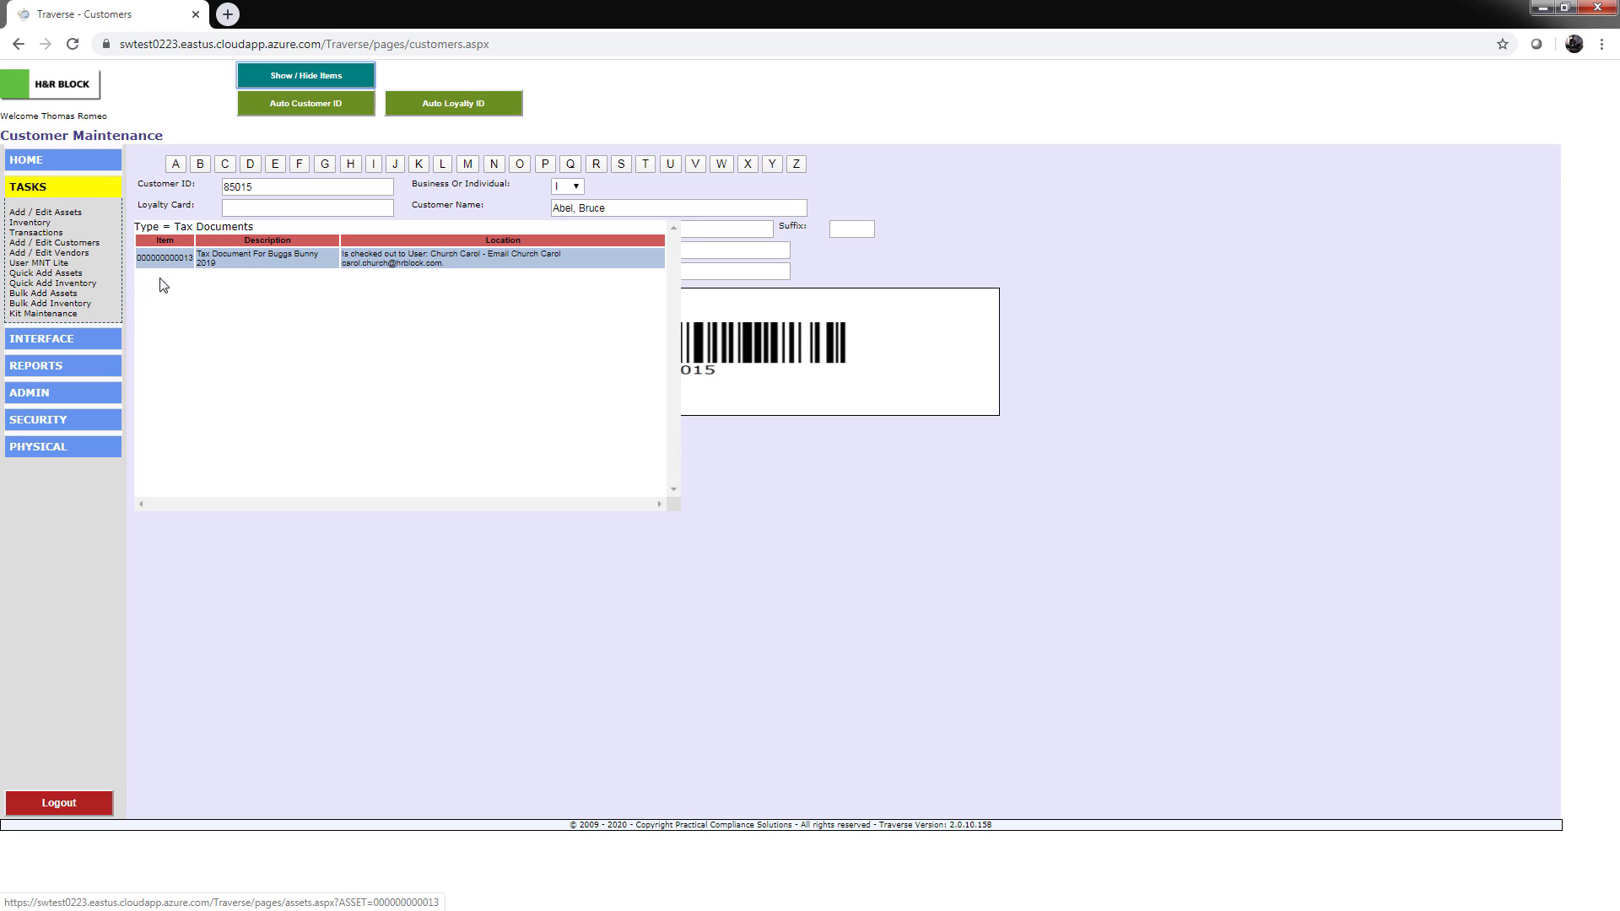
# Search for "daffy" from the home page and open the asset record of Daffy Duck Tax 1040 - 2019
pyautogui.click(20, 162)
pyautogui.click(16, 187)
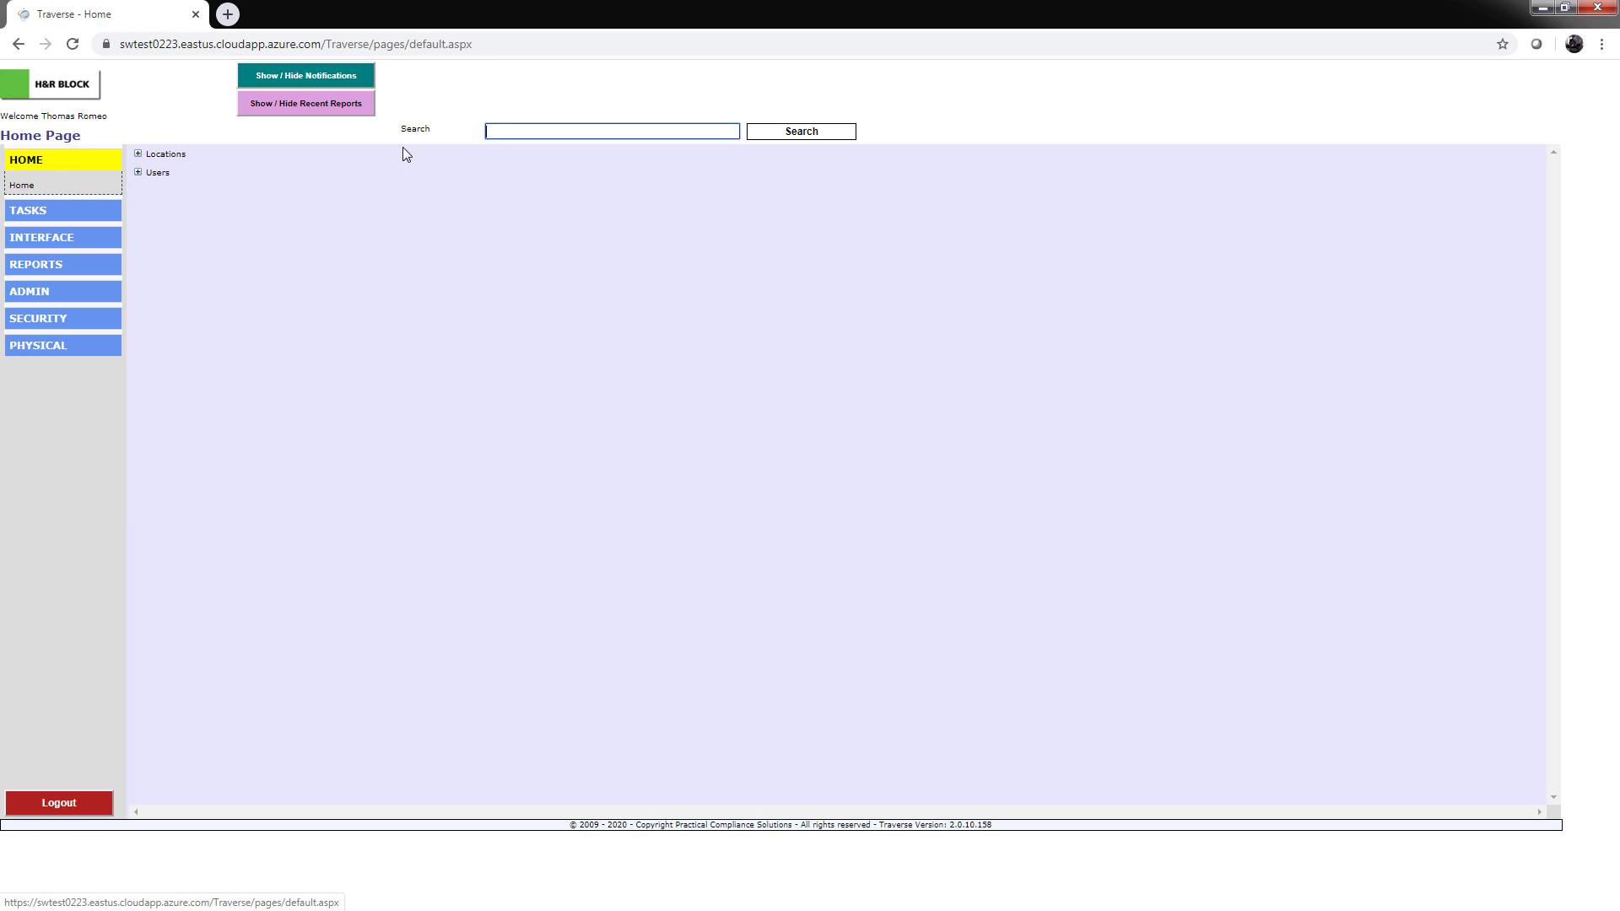
pyautogui.click(512, 129)
pyautogui.write('daffy')
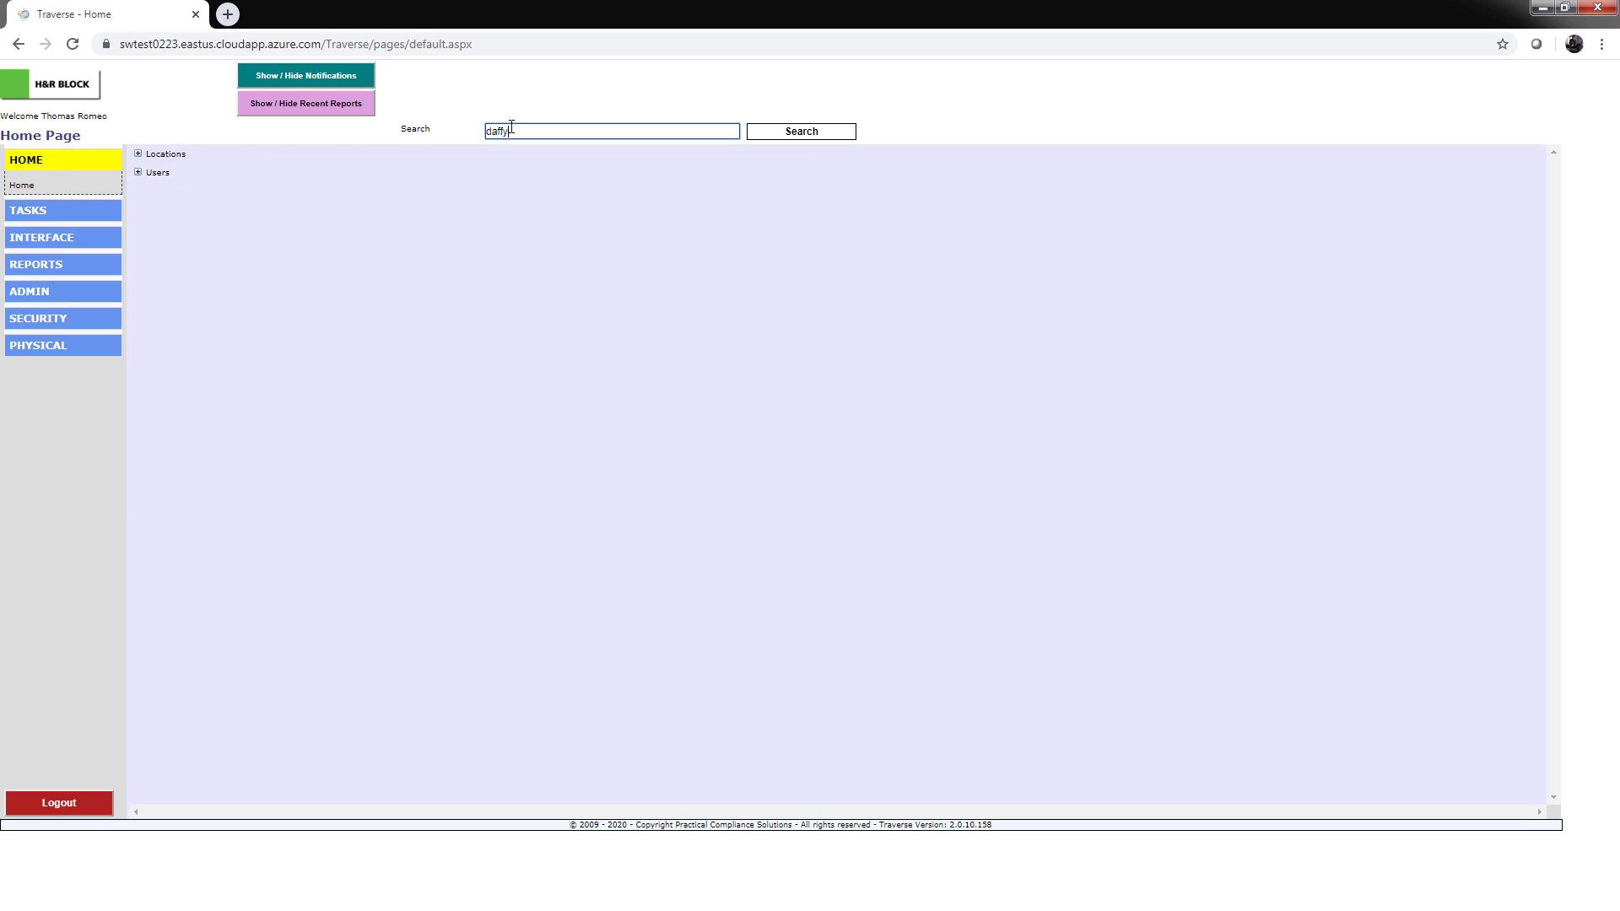
pyautogui.press('Return')
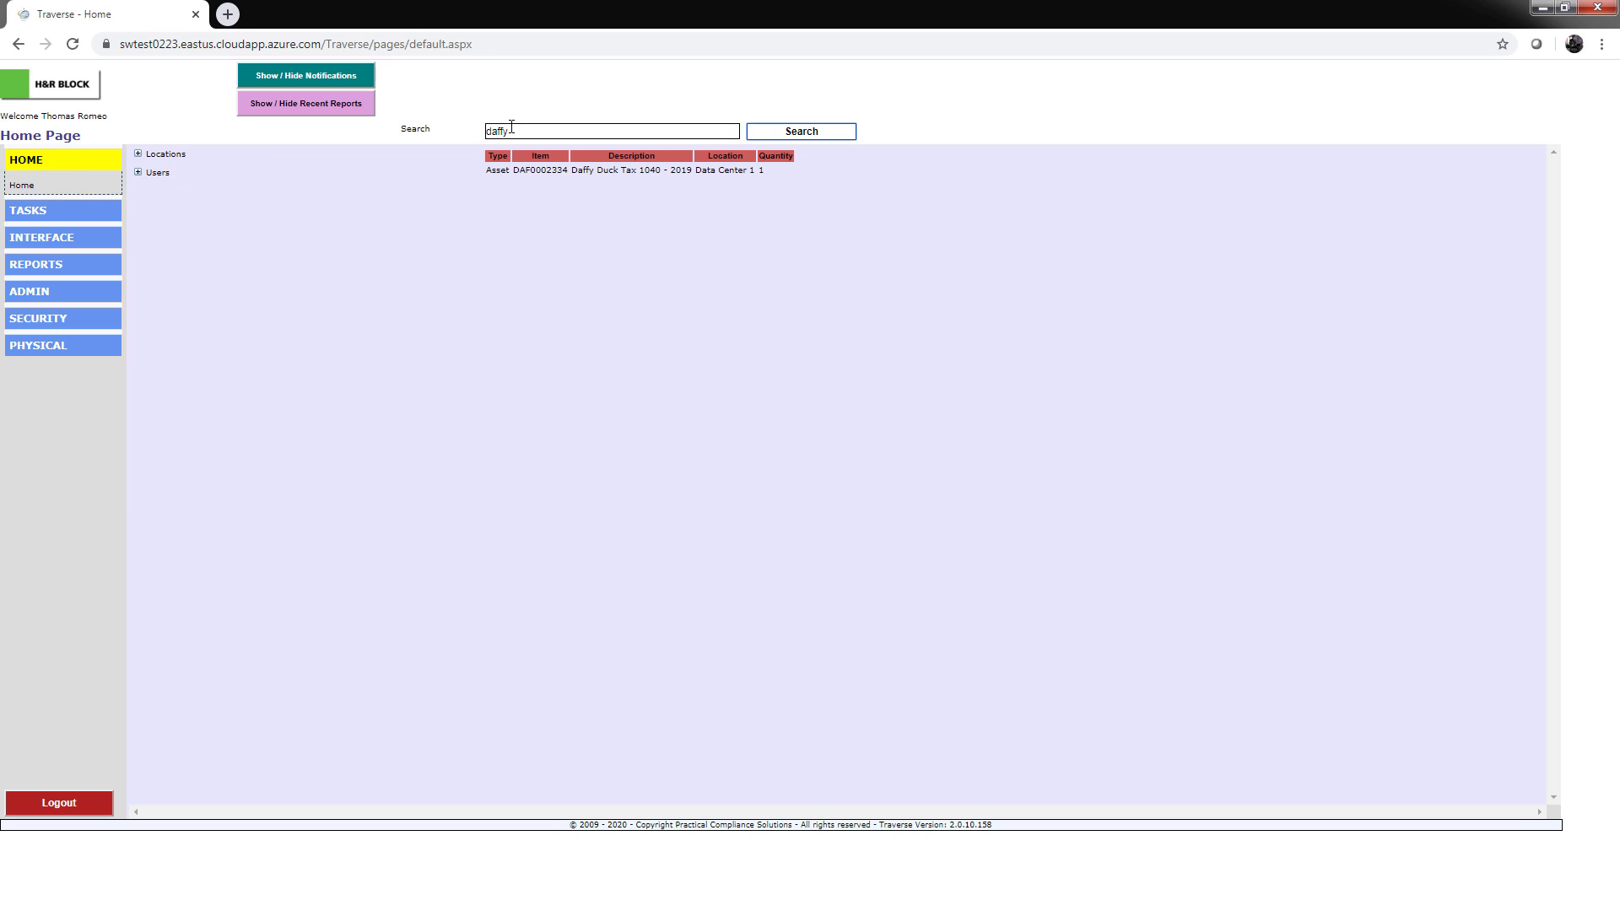
pyautogui.click(633, 175)
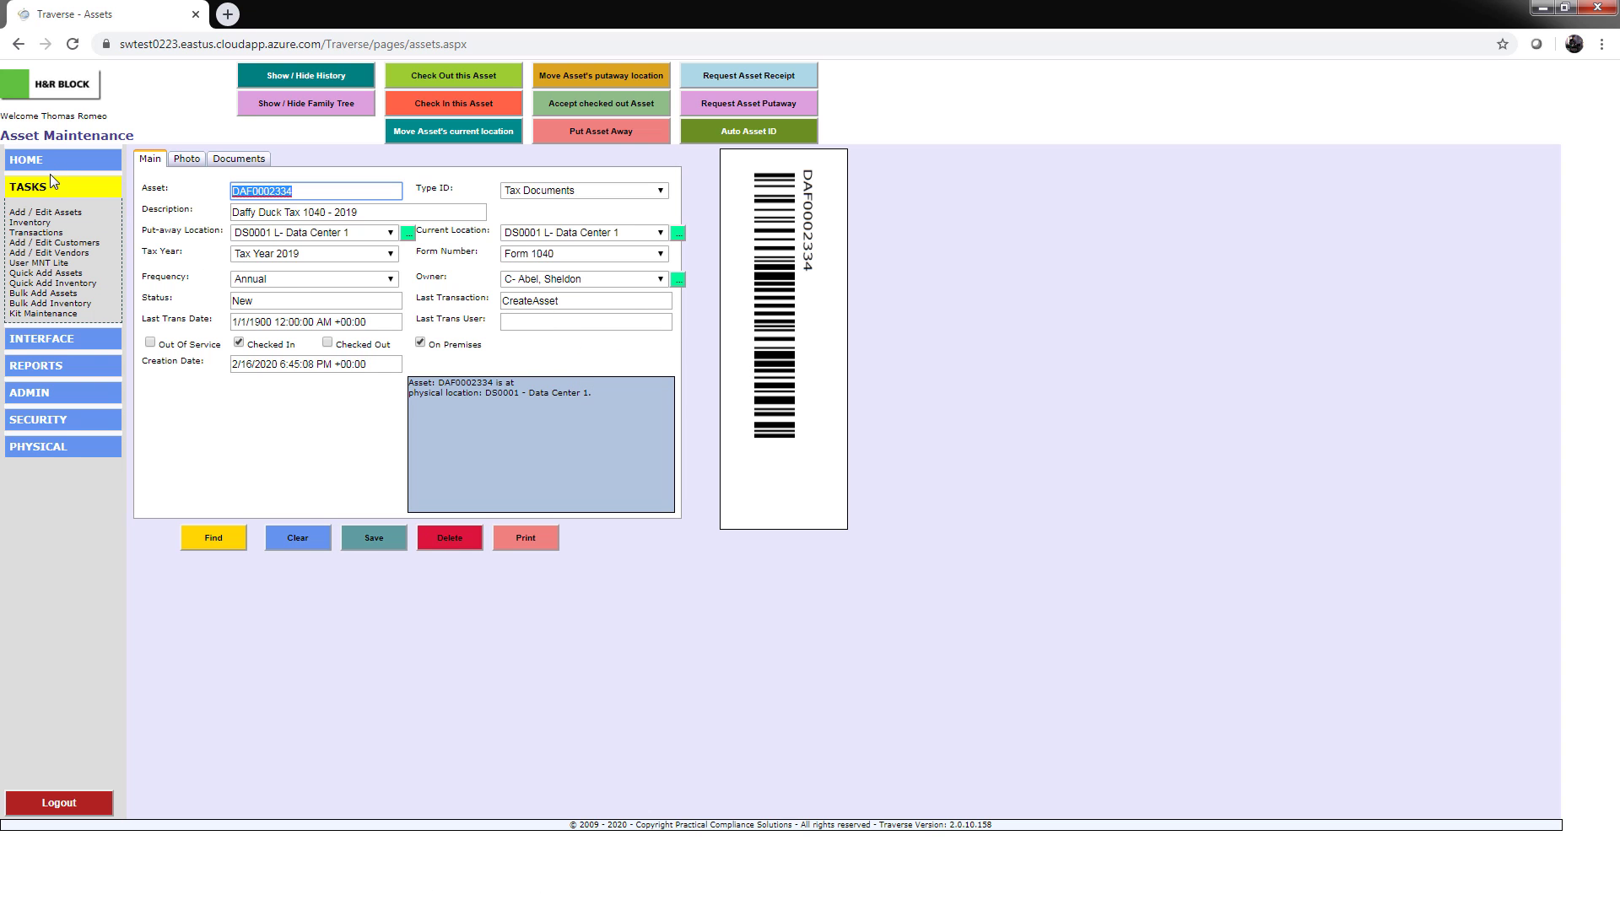
# Search the home page for the asset owner by first name and show the items on that customer's record
pyautogui.click(27, 160)
pyautogui.click(21, 185)
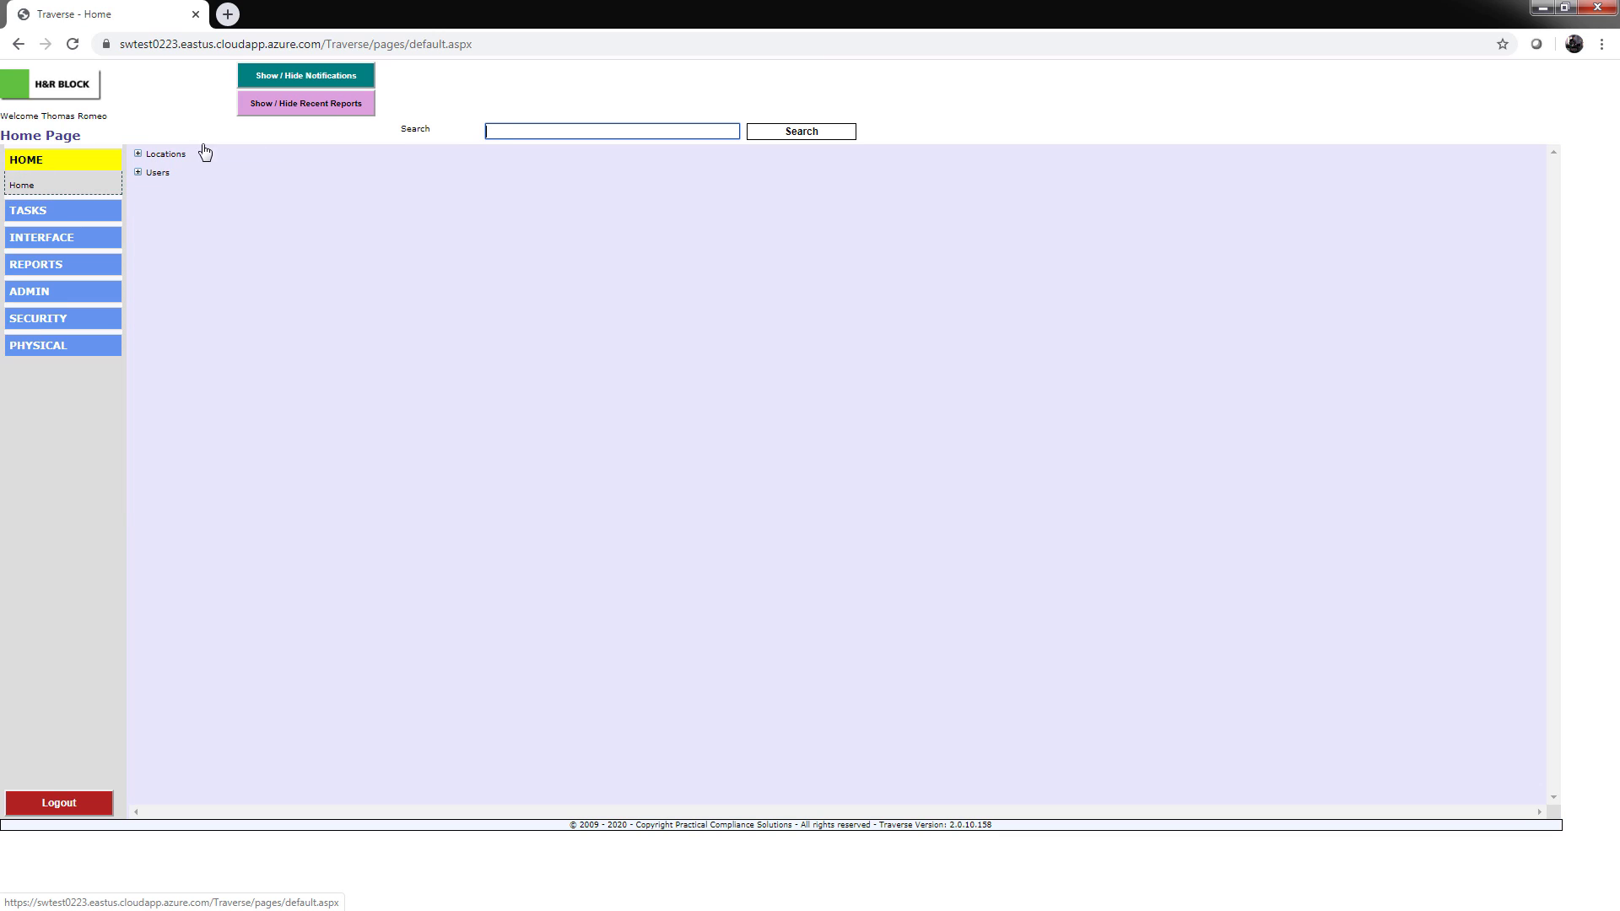
pyautogui.click(520, 132)
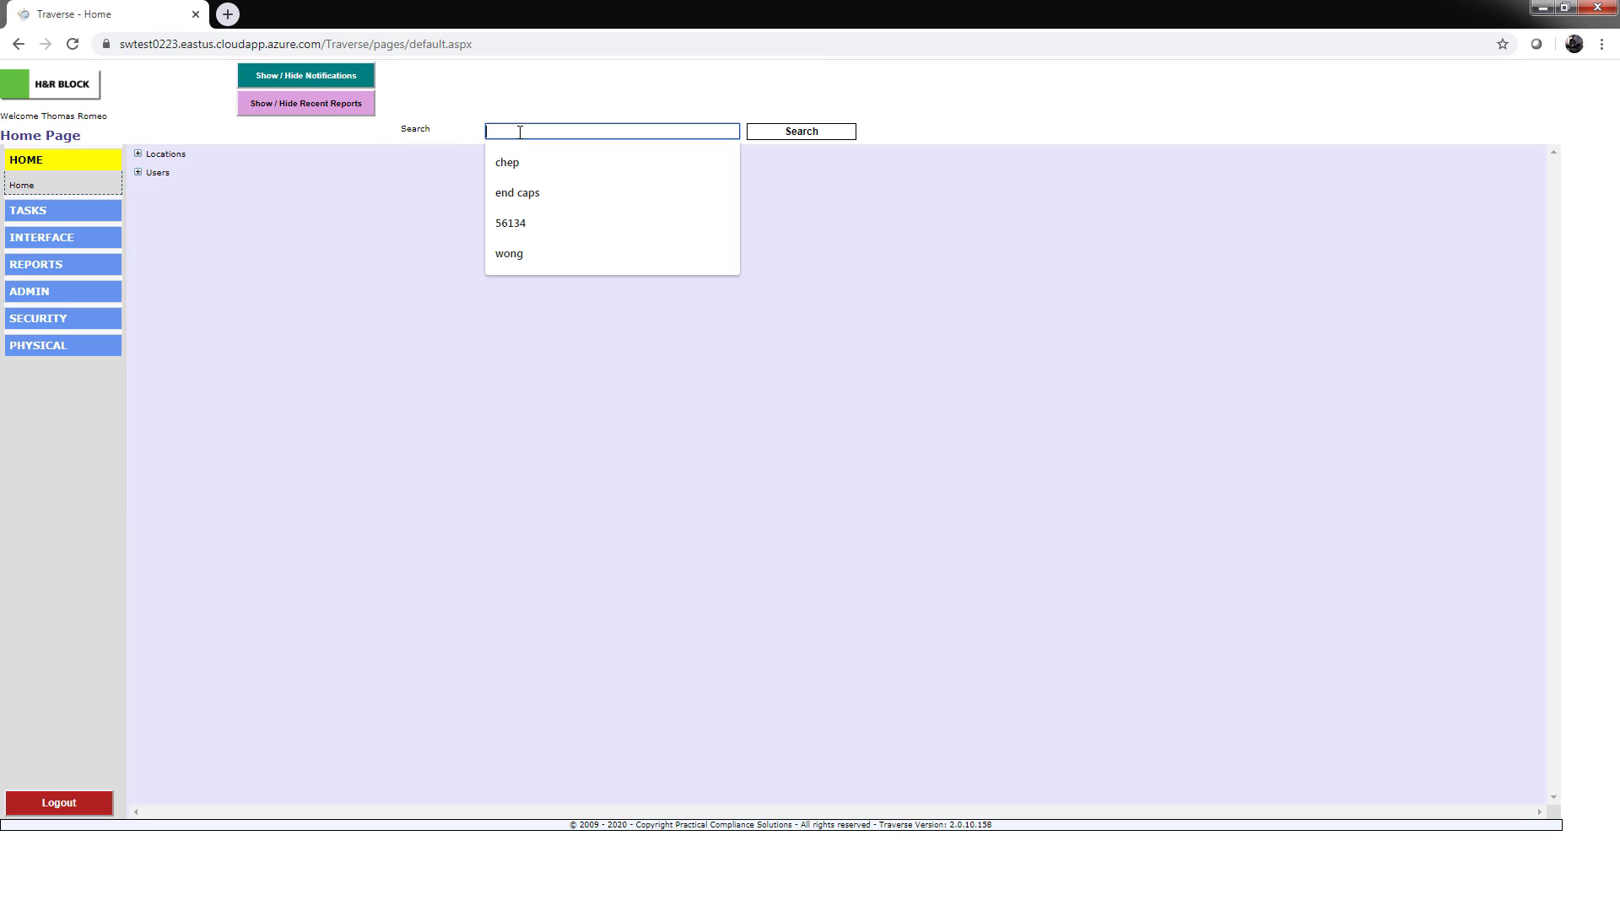
pyautogui.write('sheldon')
pyautogui.press('Return')
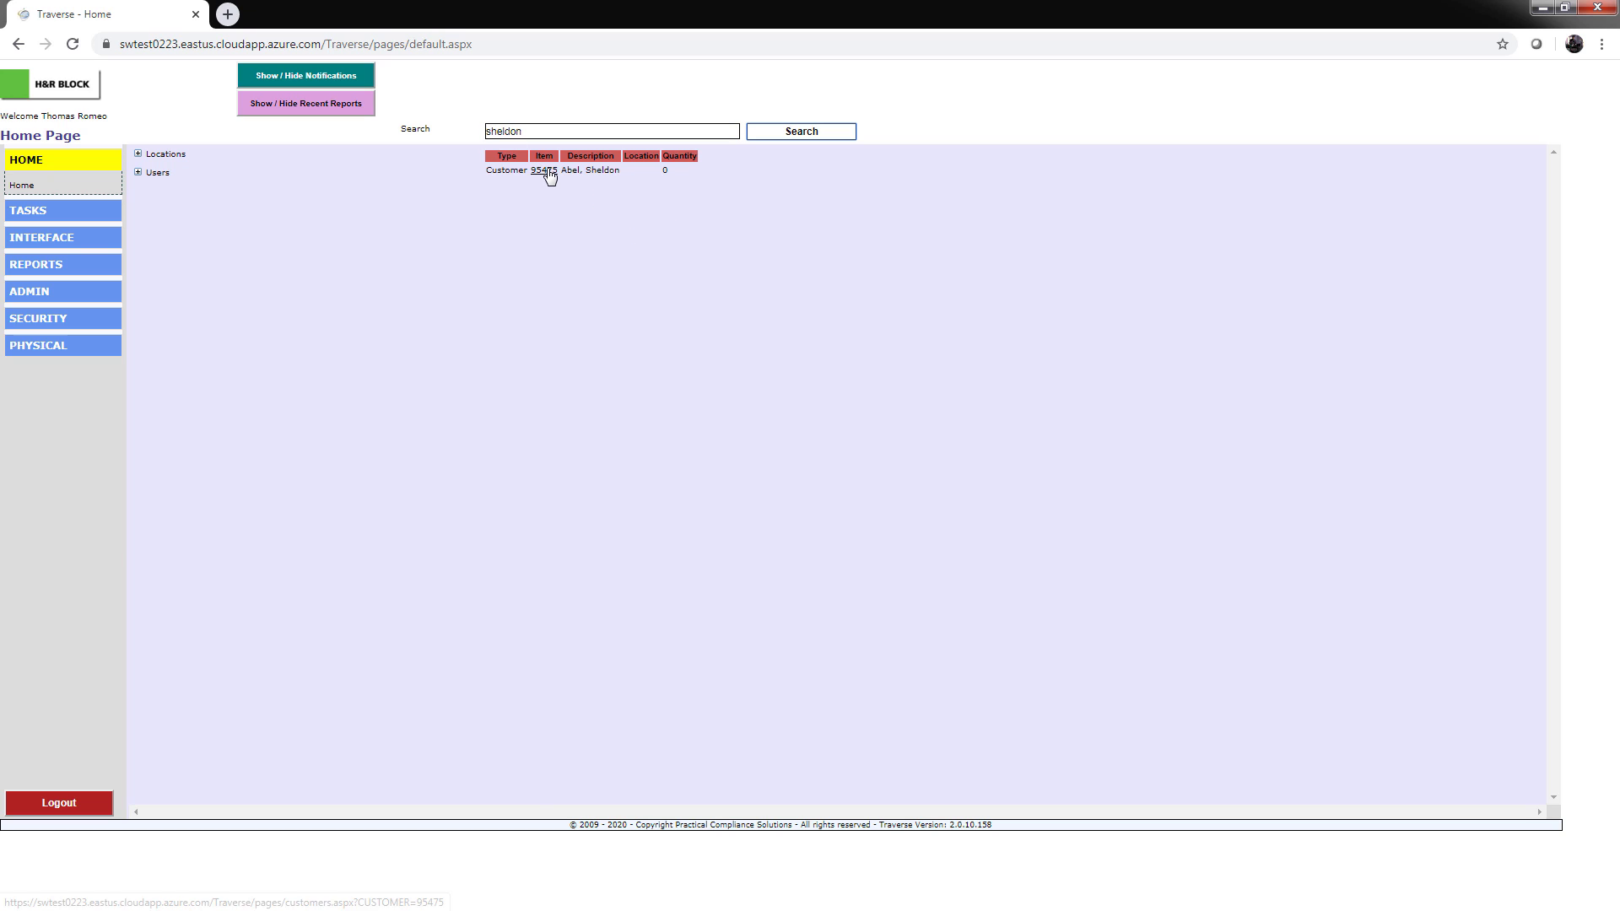
pyautogui.click(544, 169)
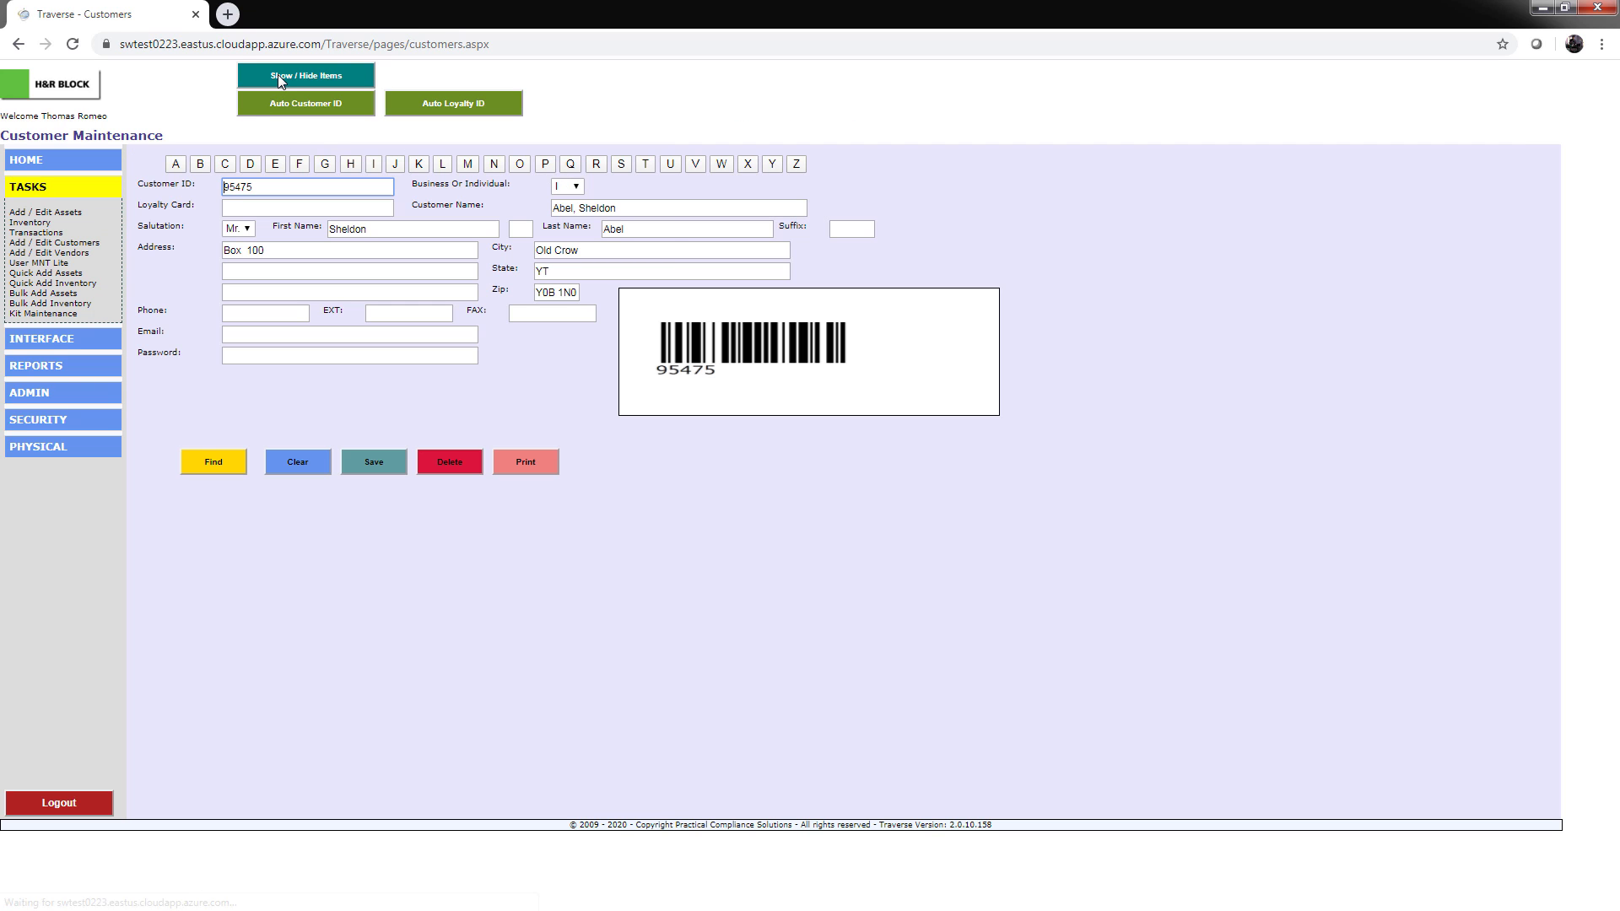
pyautogui.click(279, 78)
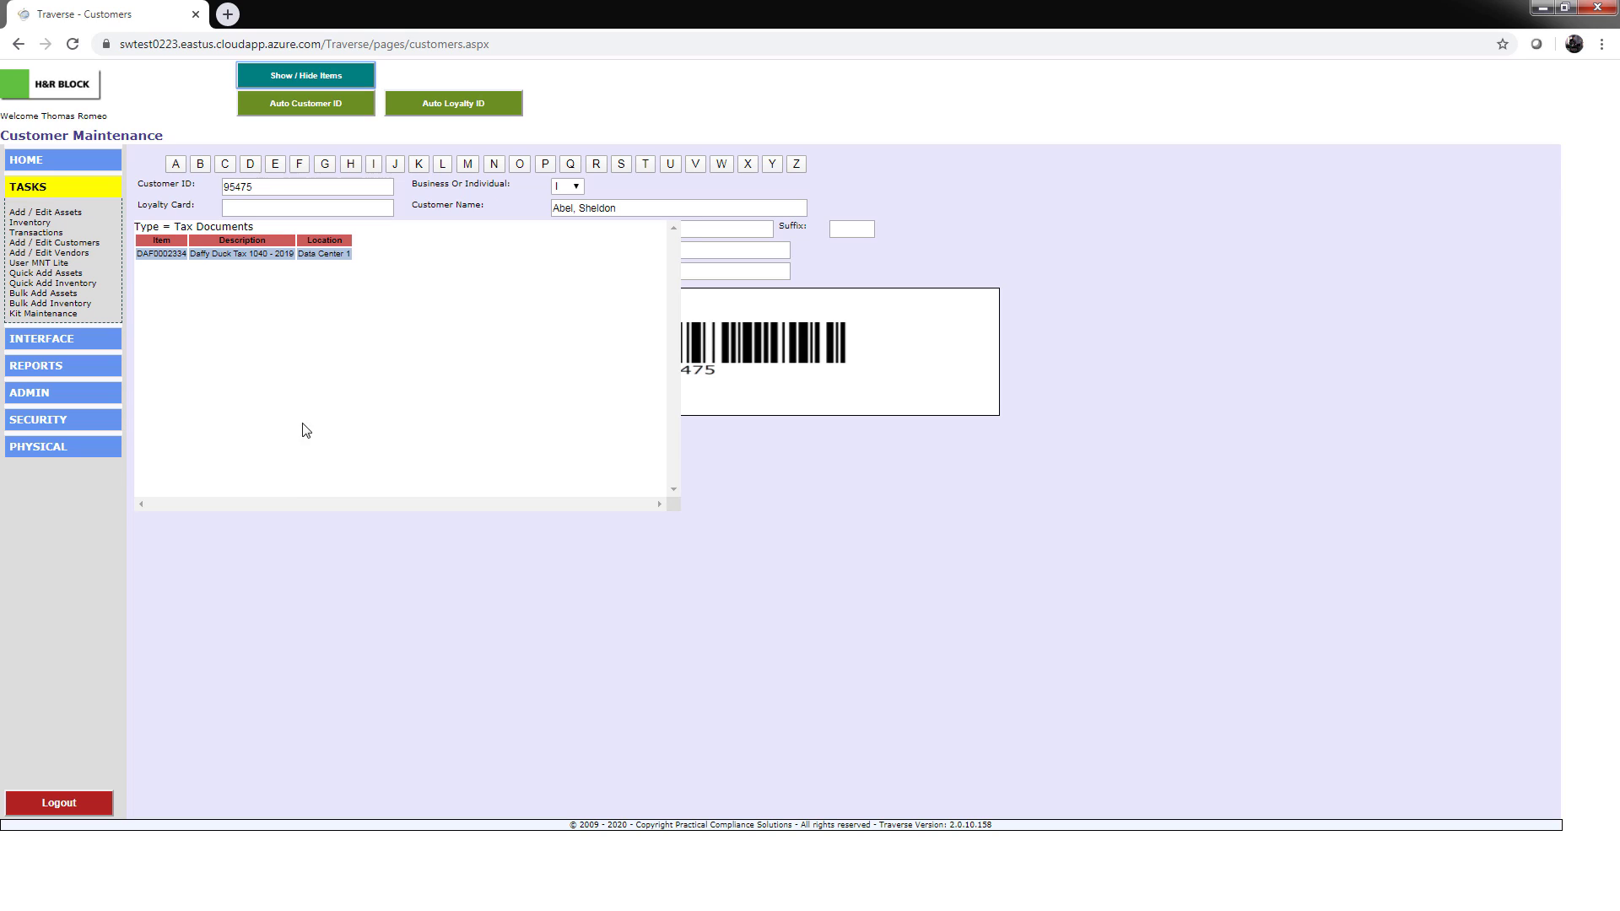
# Preview the barcode label of the customer's Daffy Duck Tax 1040 - 2019 asset, close it and clear the asset form
pyautogui.click(245, 256)
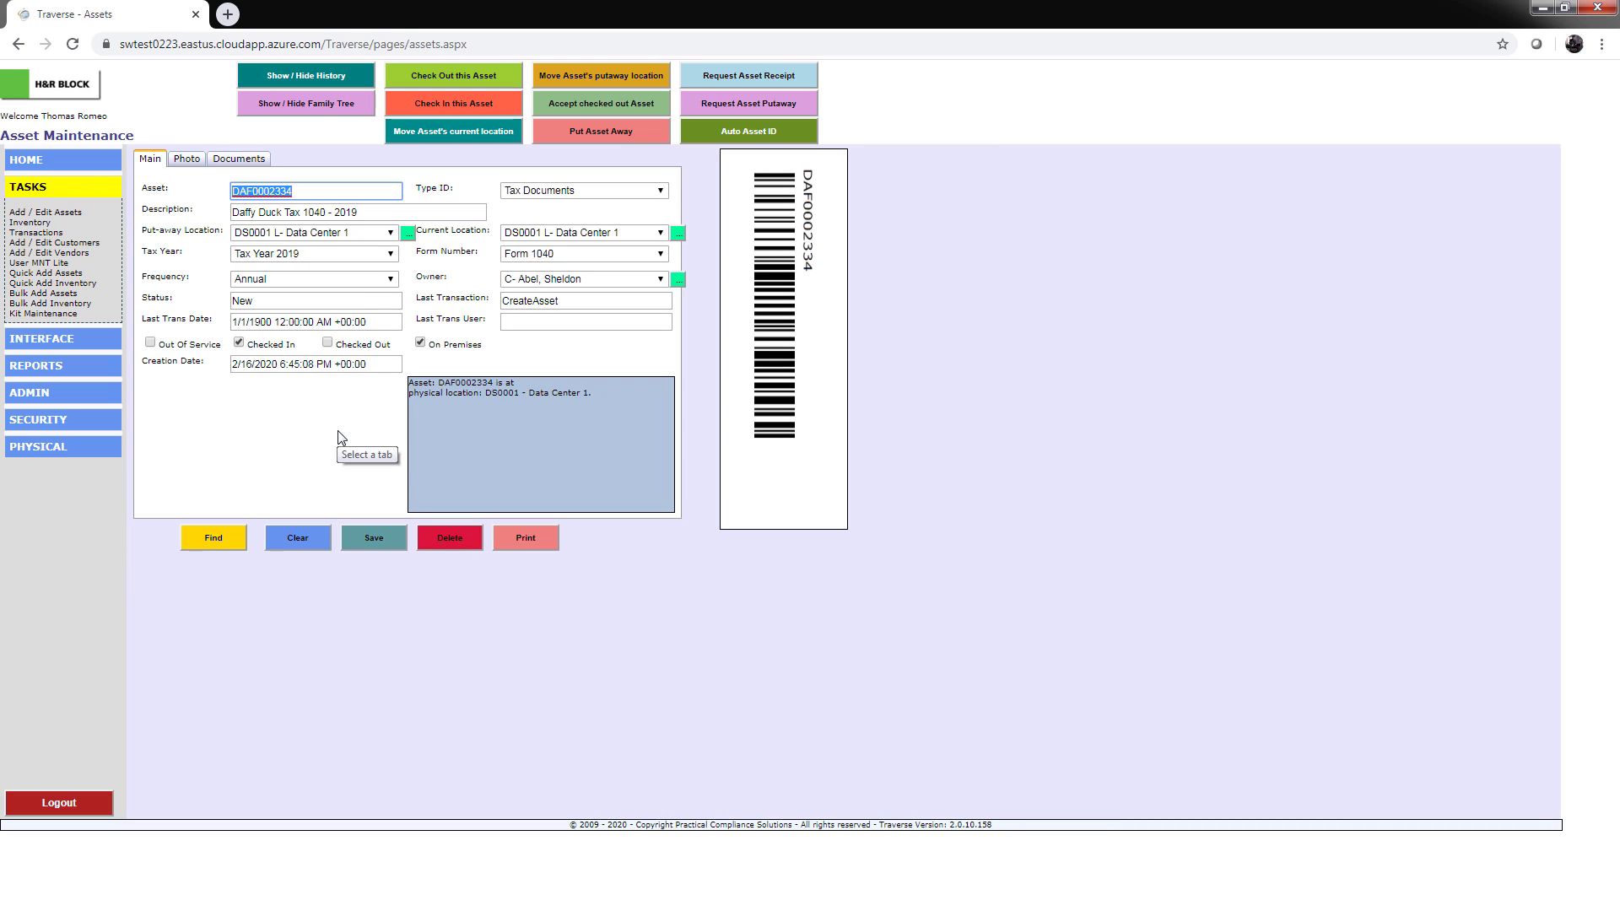
pyautogui.click(553, 537)
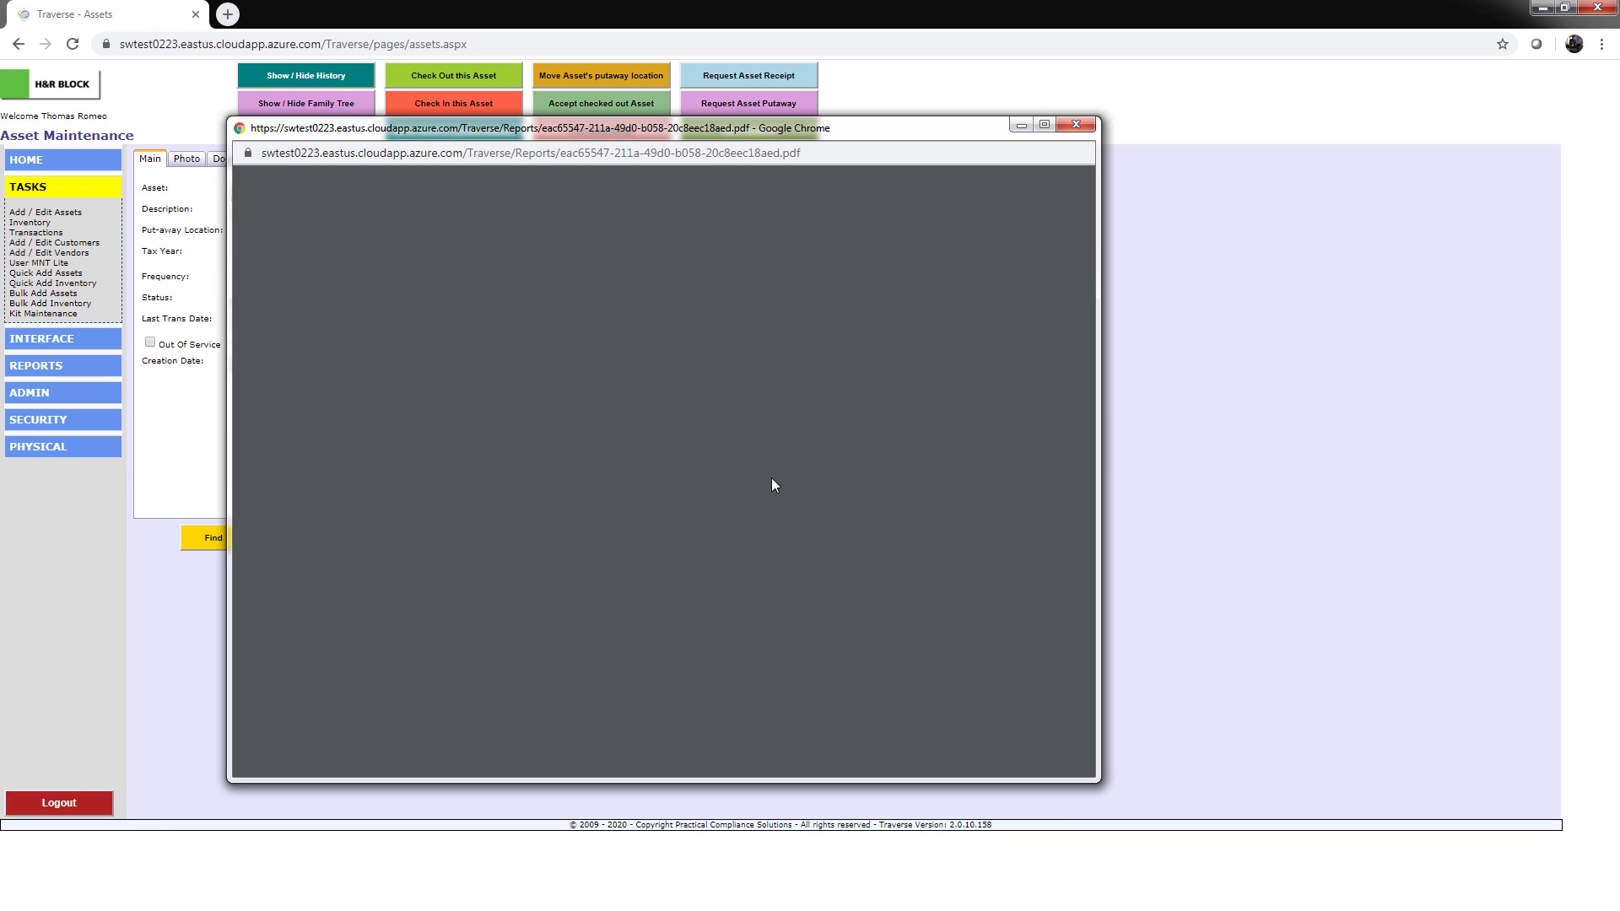
pyautogui.click(1090, 128)
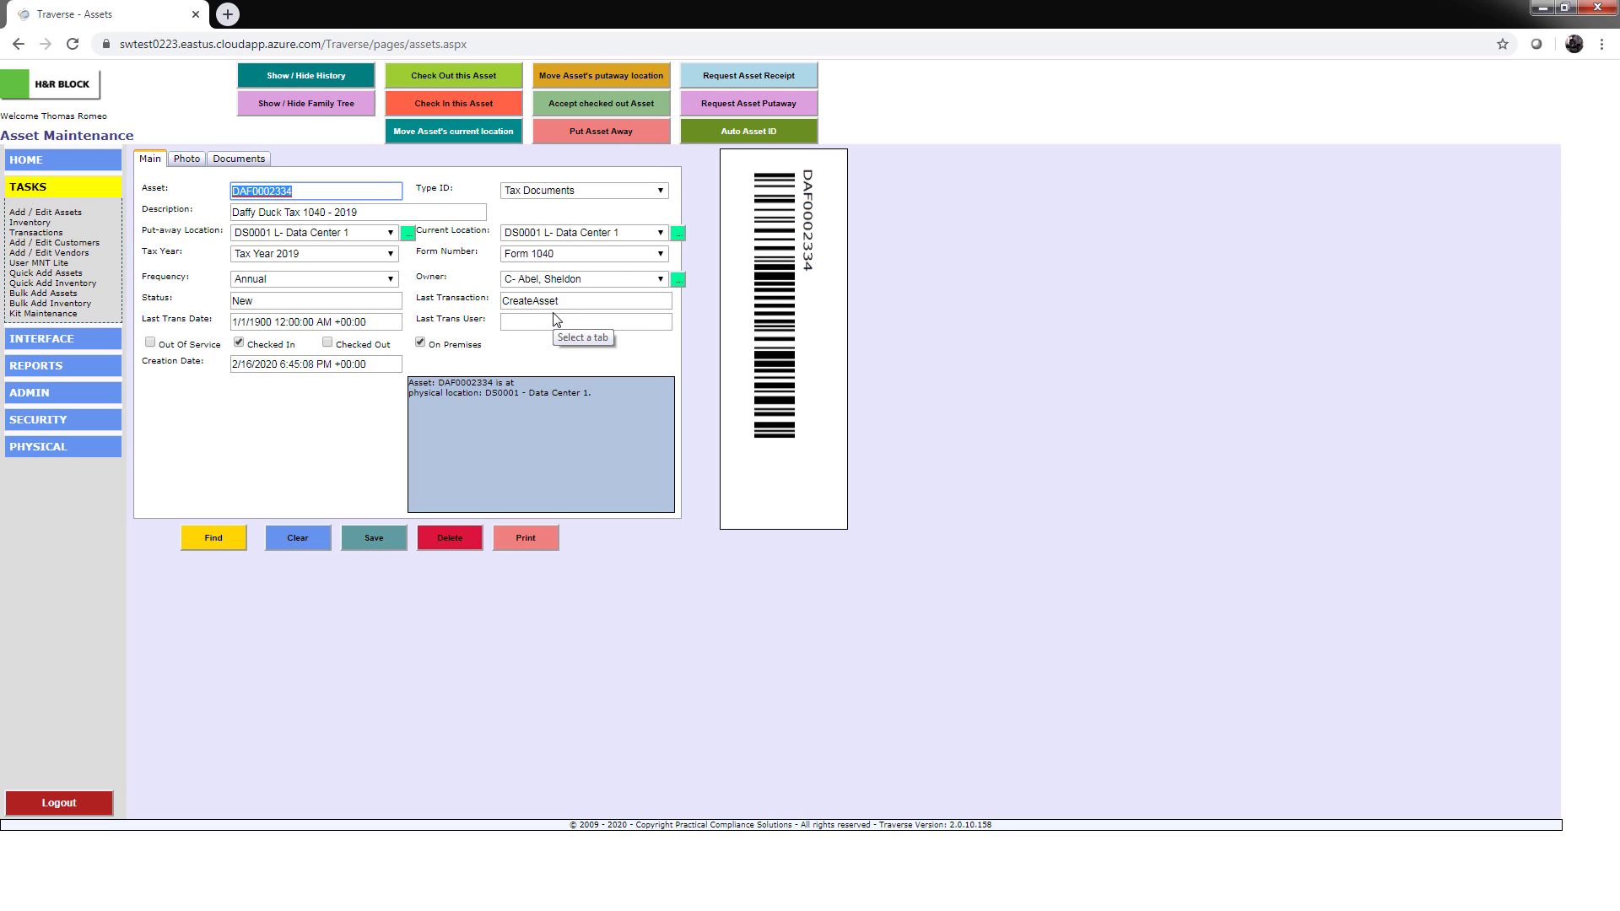
pyautogui.click(302, 546)
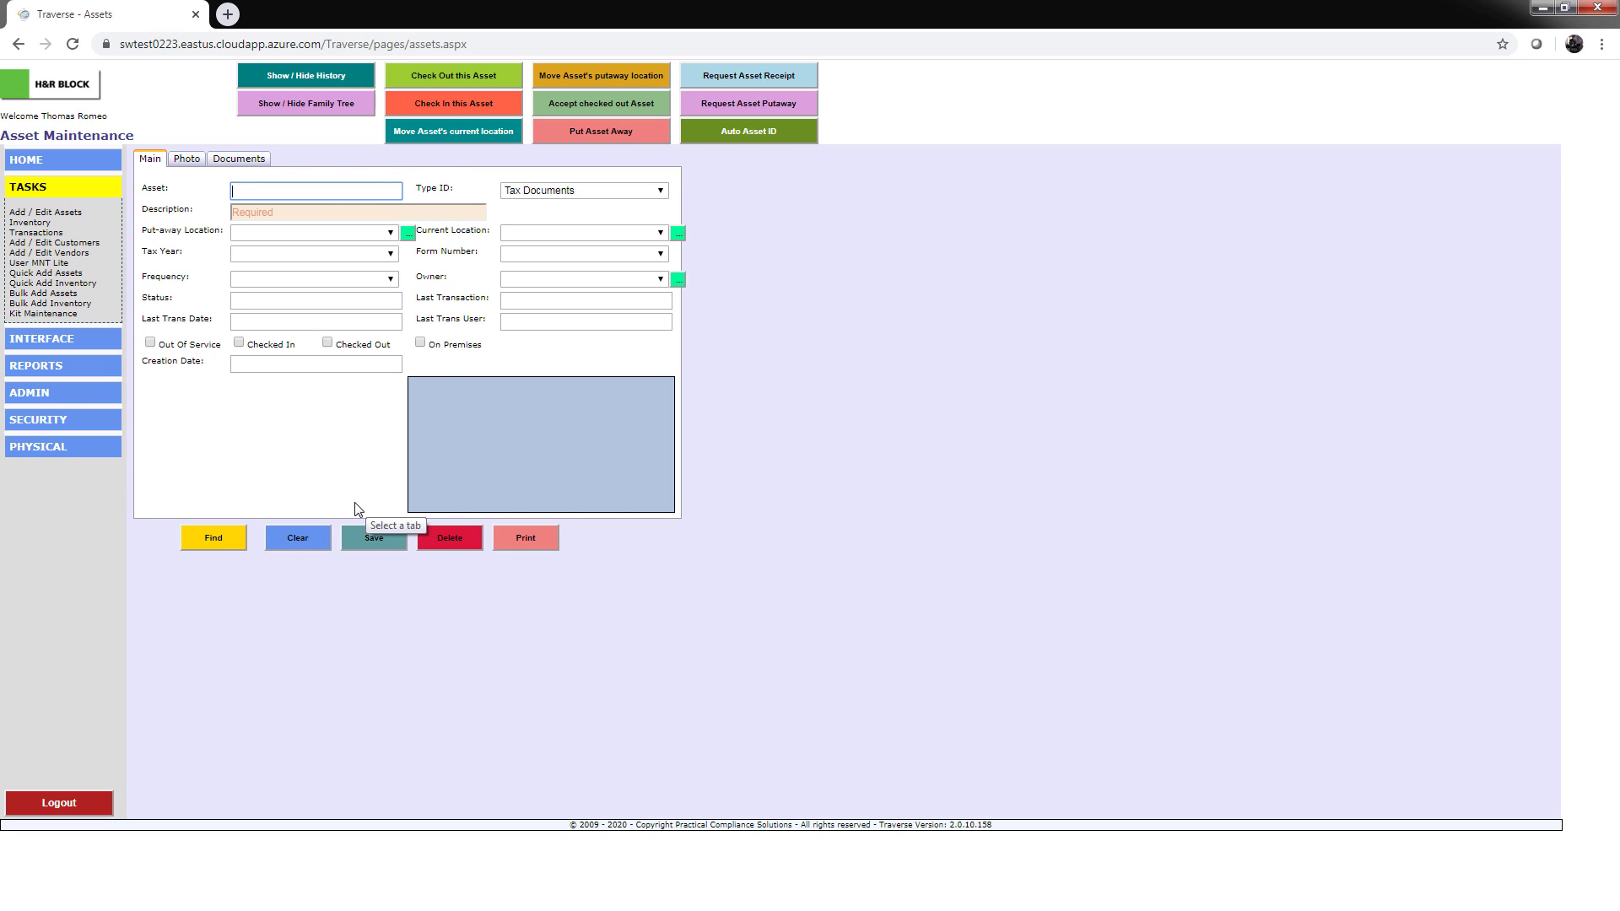
pyautogui.click(216, 537)
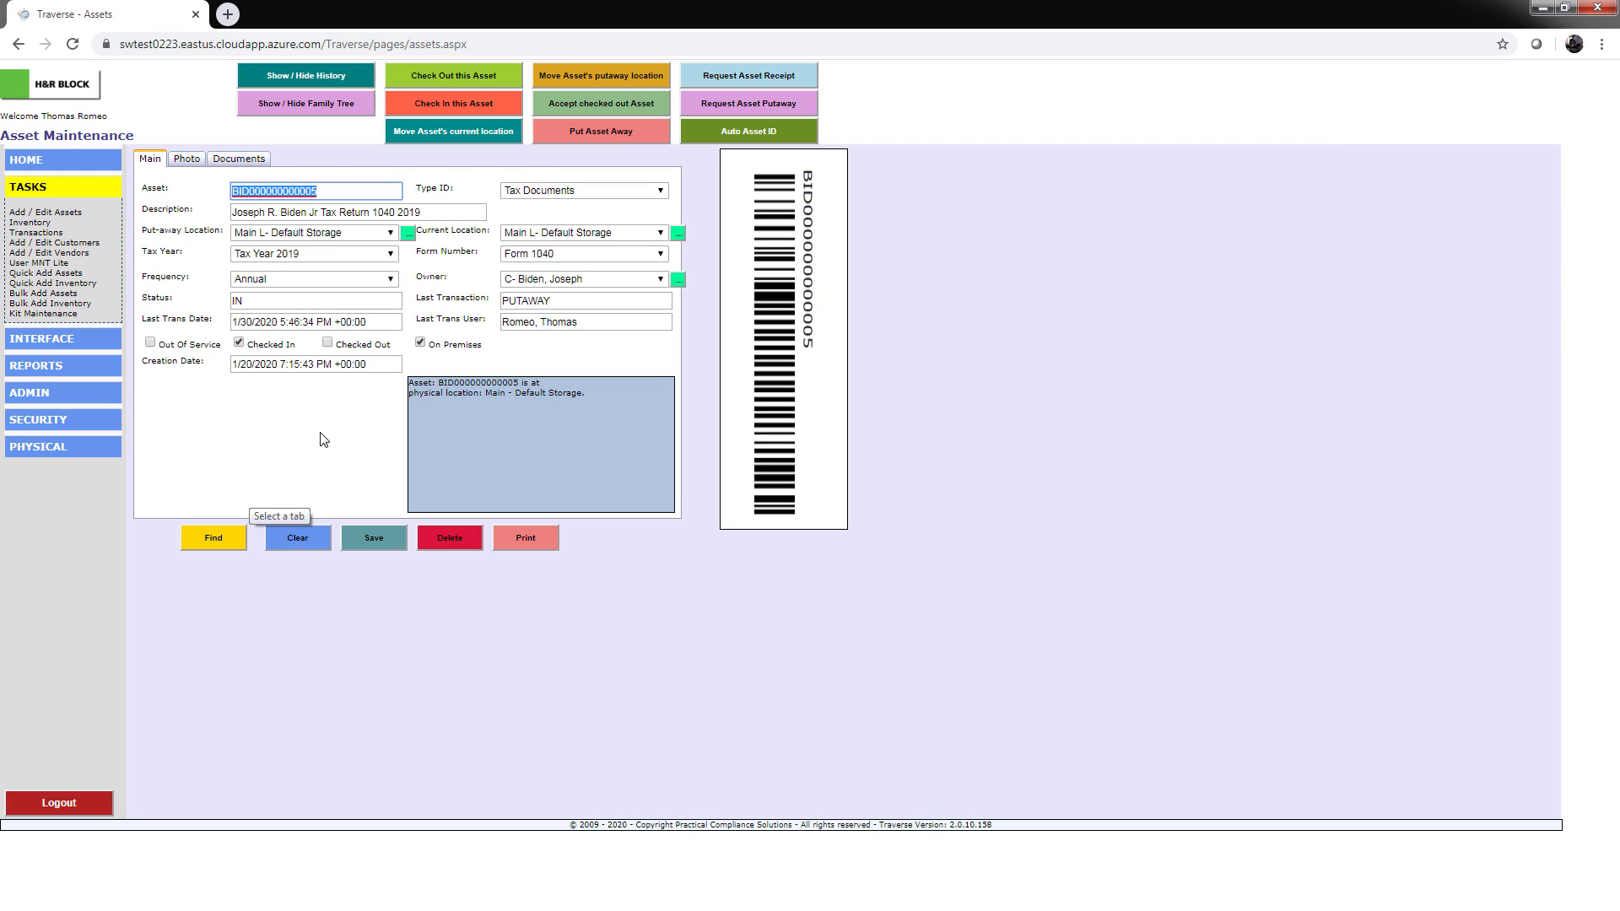
pyautogui.click(391, 235)
pyautogui.click(392, 234)
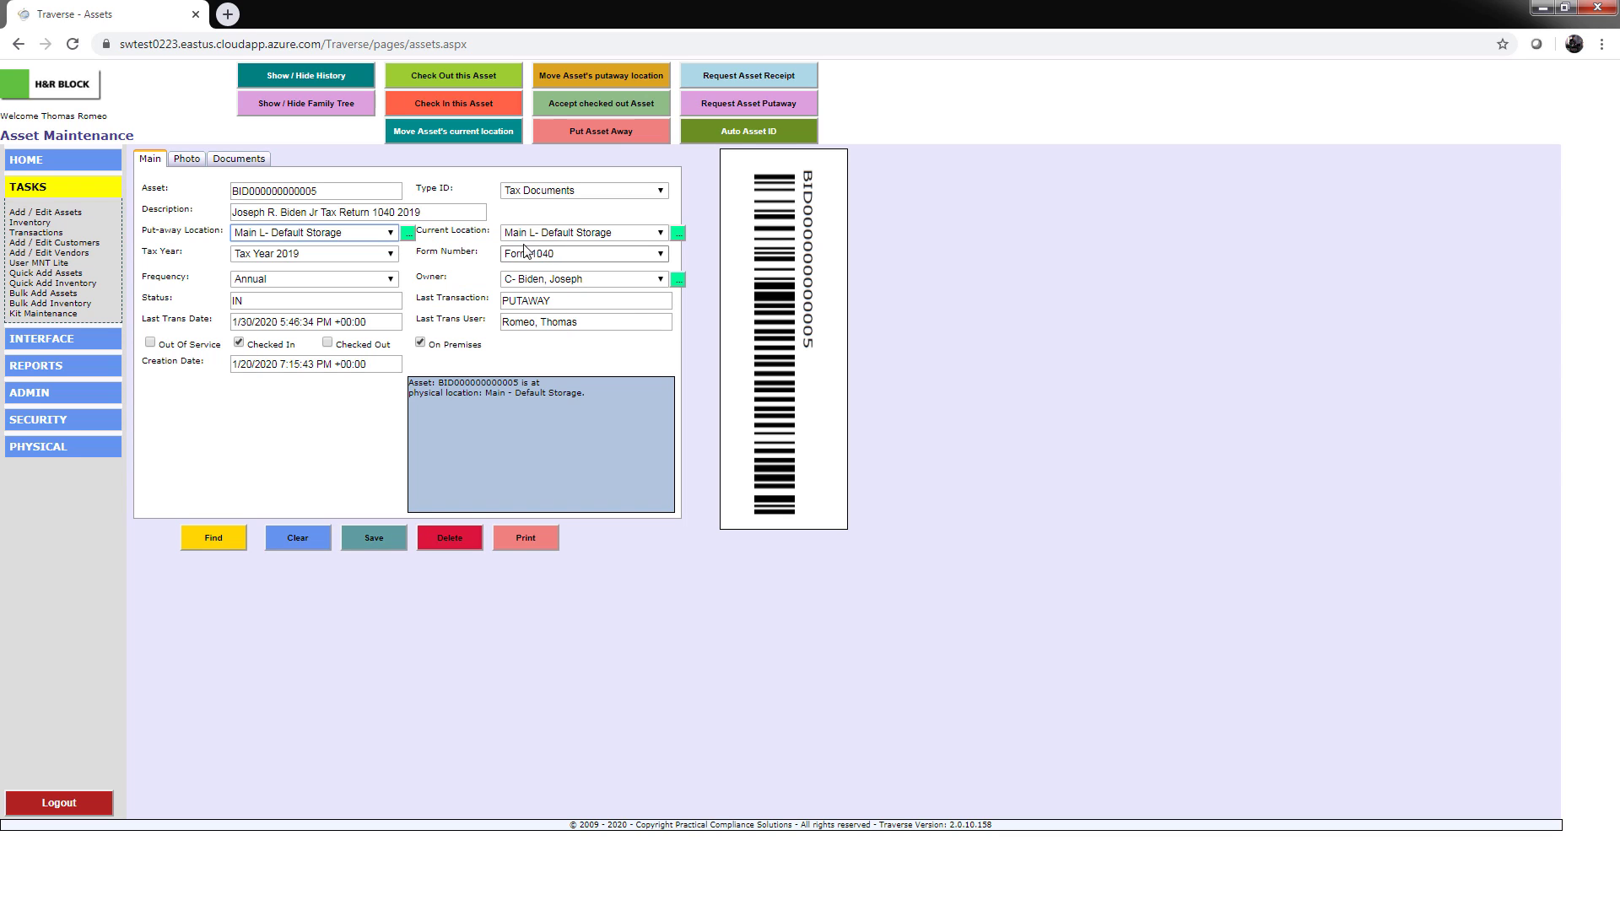
pyautogui.click(556, 239)
pyautogui.click(556, 239)
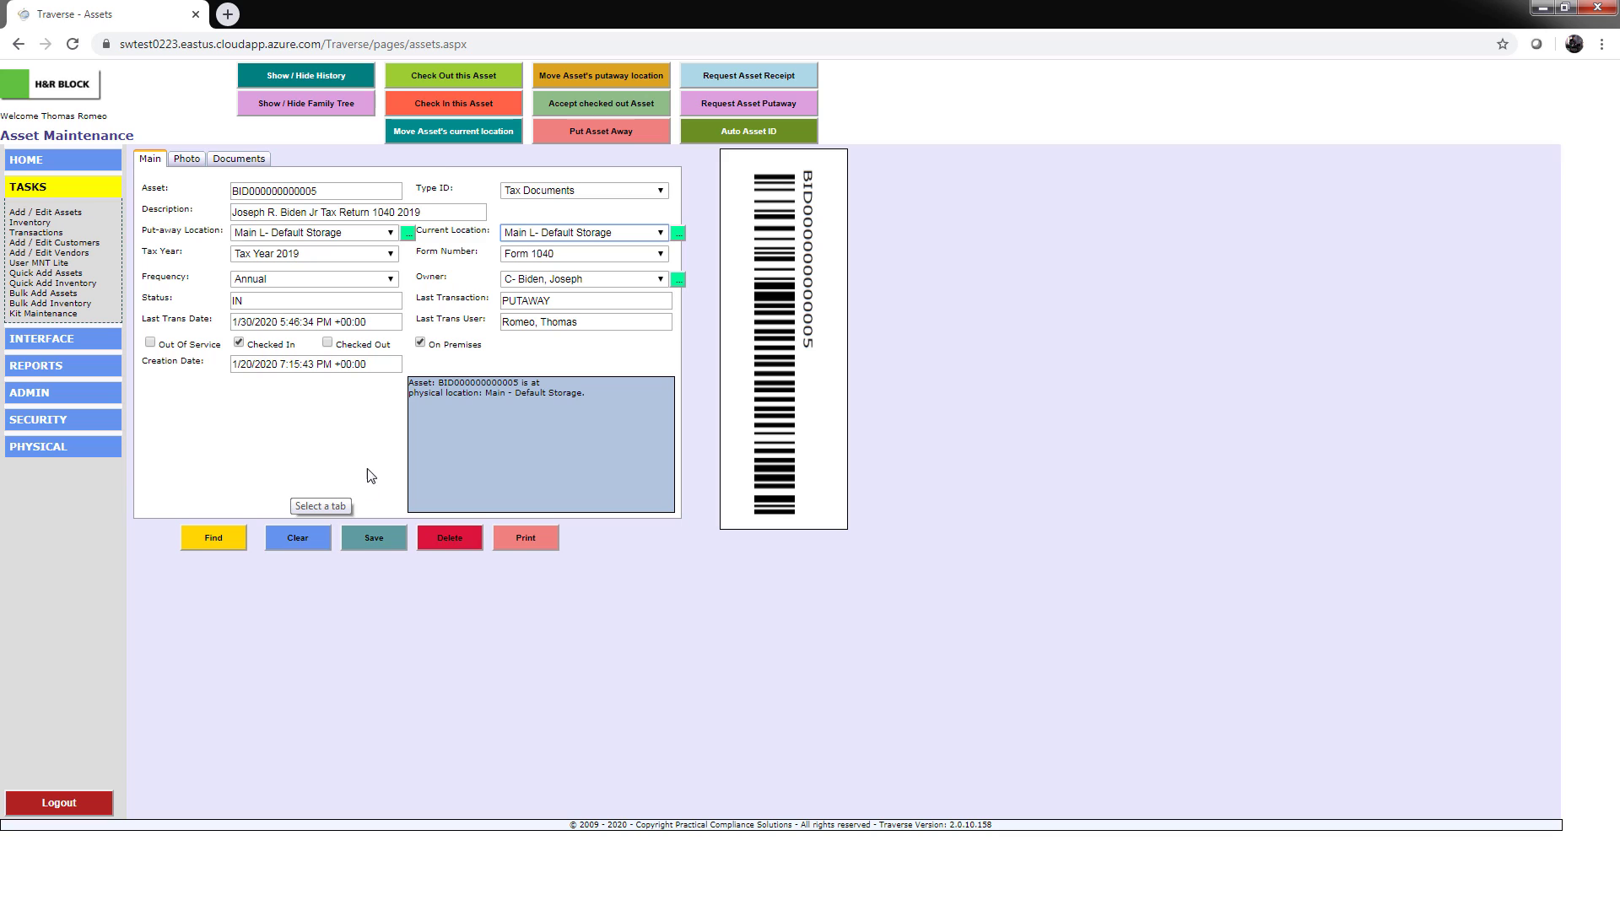
# Move the asset's current location to CB0002, then show its transaction history and hide it again
pyautogui.click(469, 134)
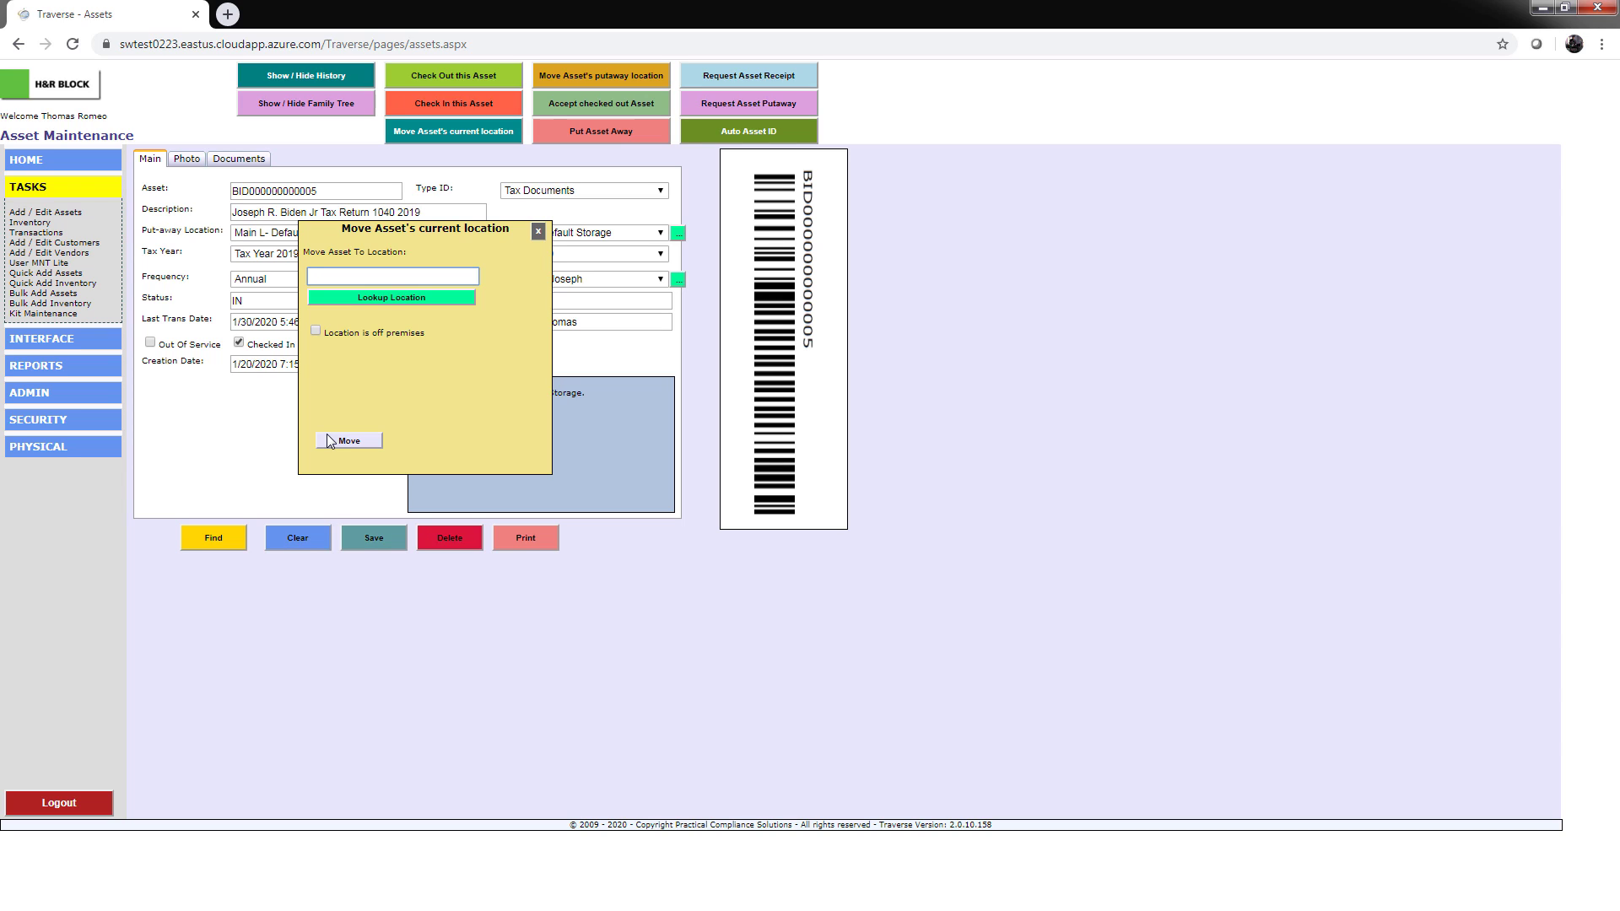
pyautogui.write('CB0002')
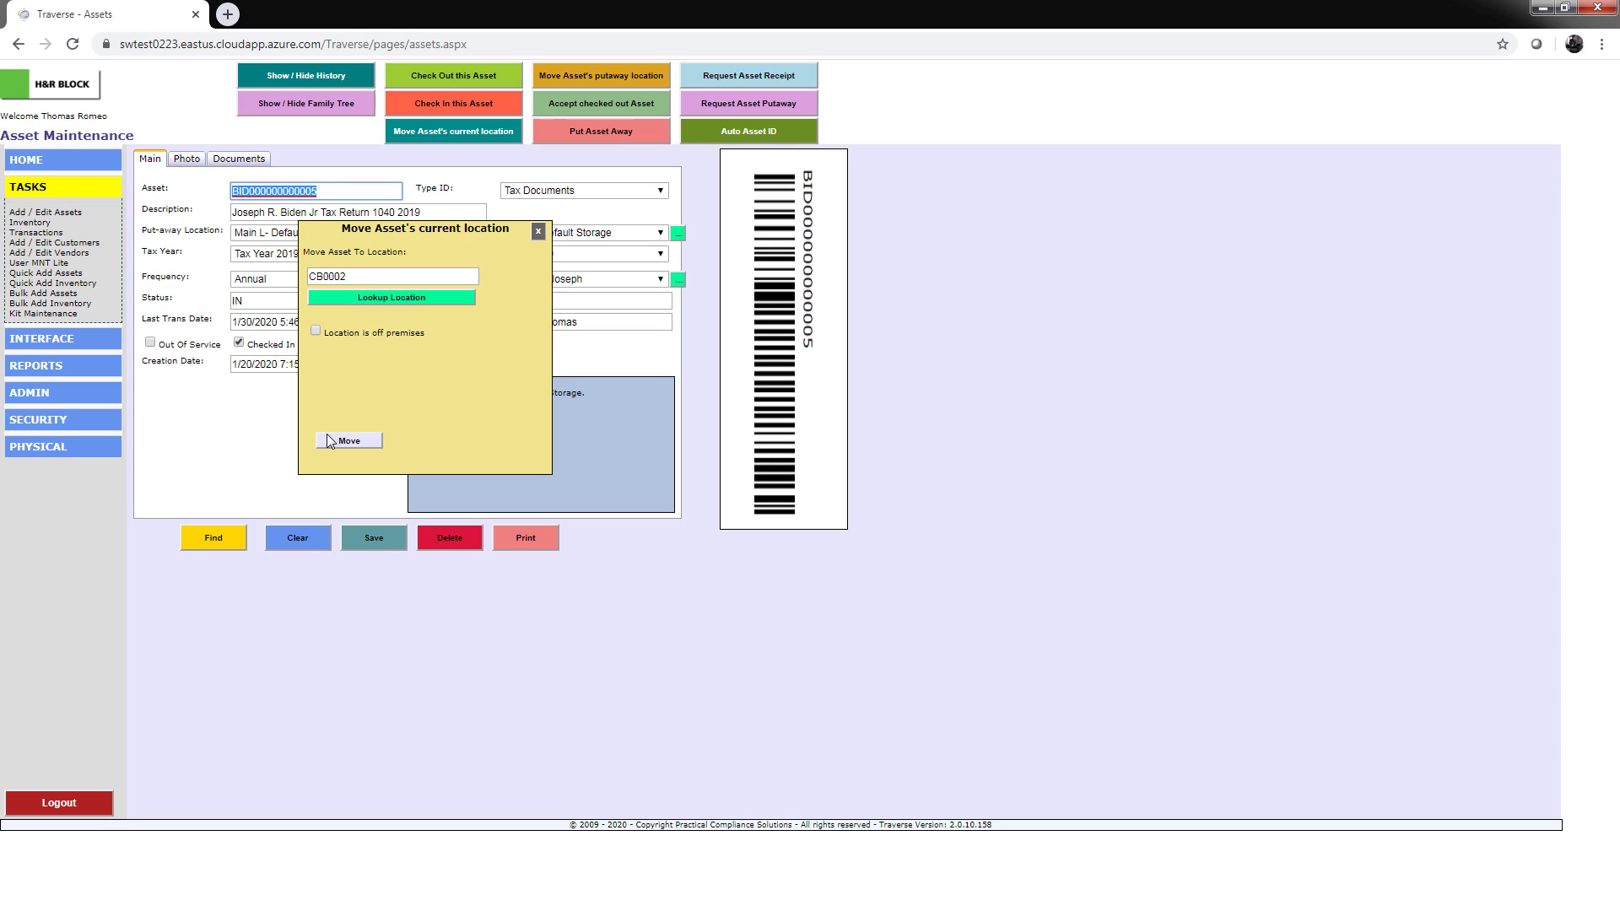
pyautogui.click(372, 442)
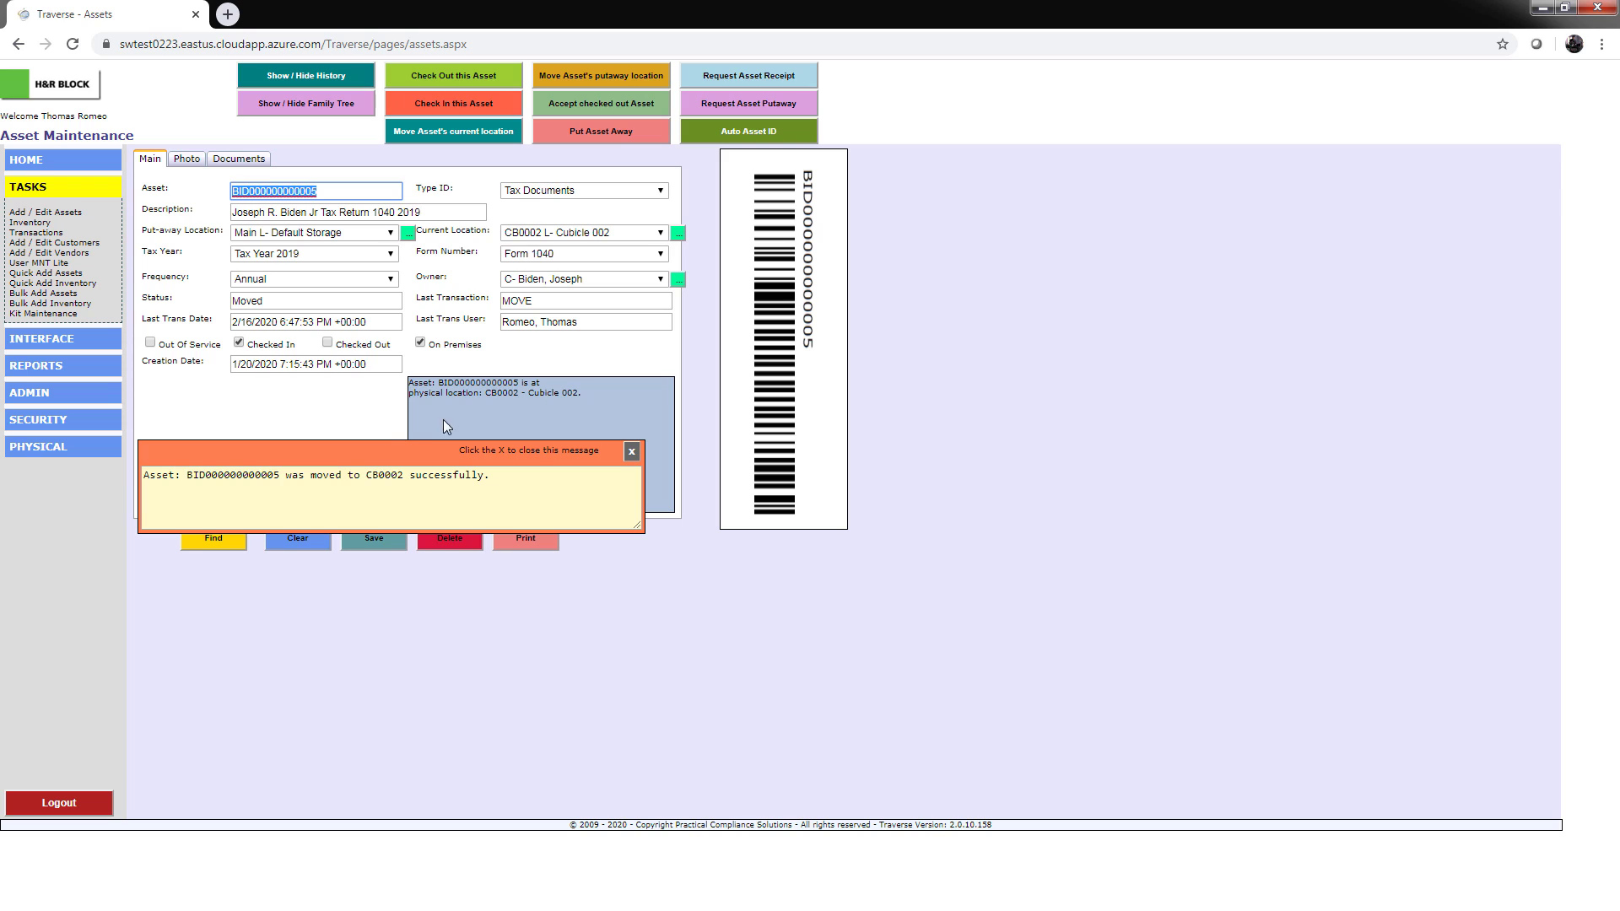
pyautogui.click(632, 451)
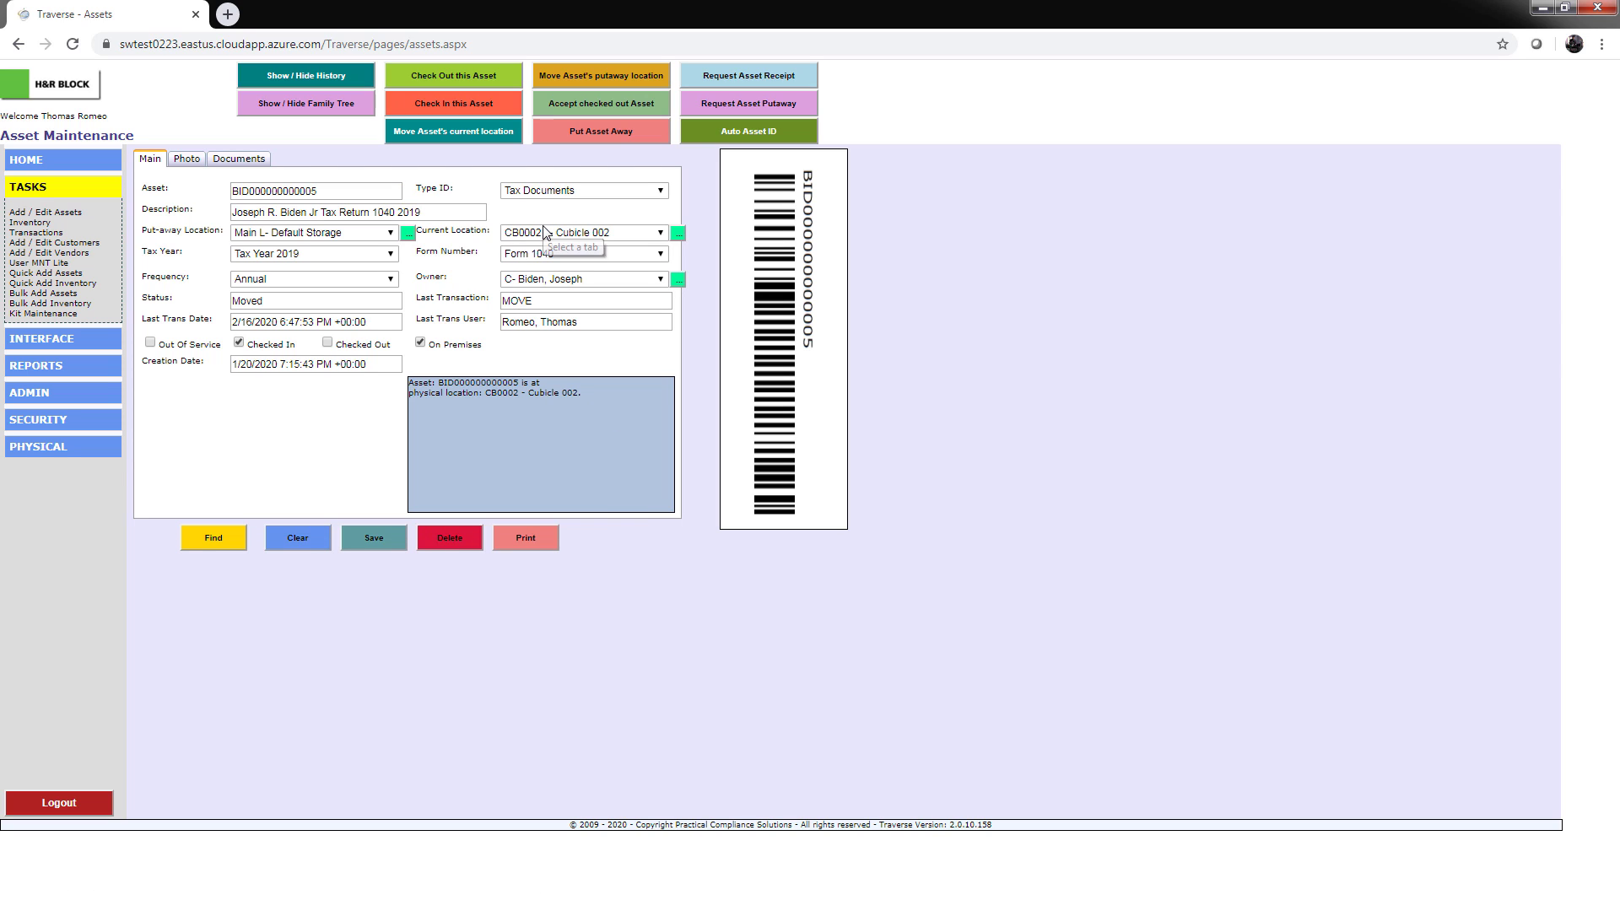
pyautogui.click(268, 70)
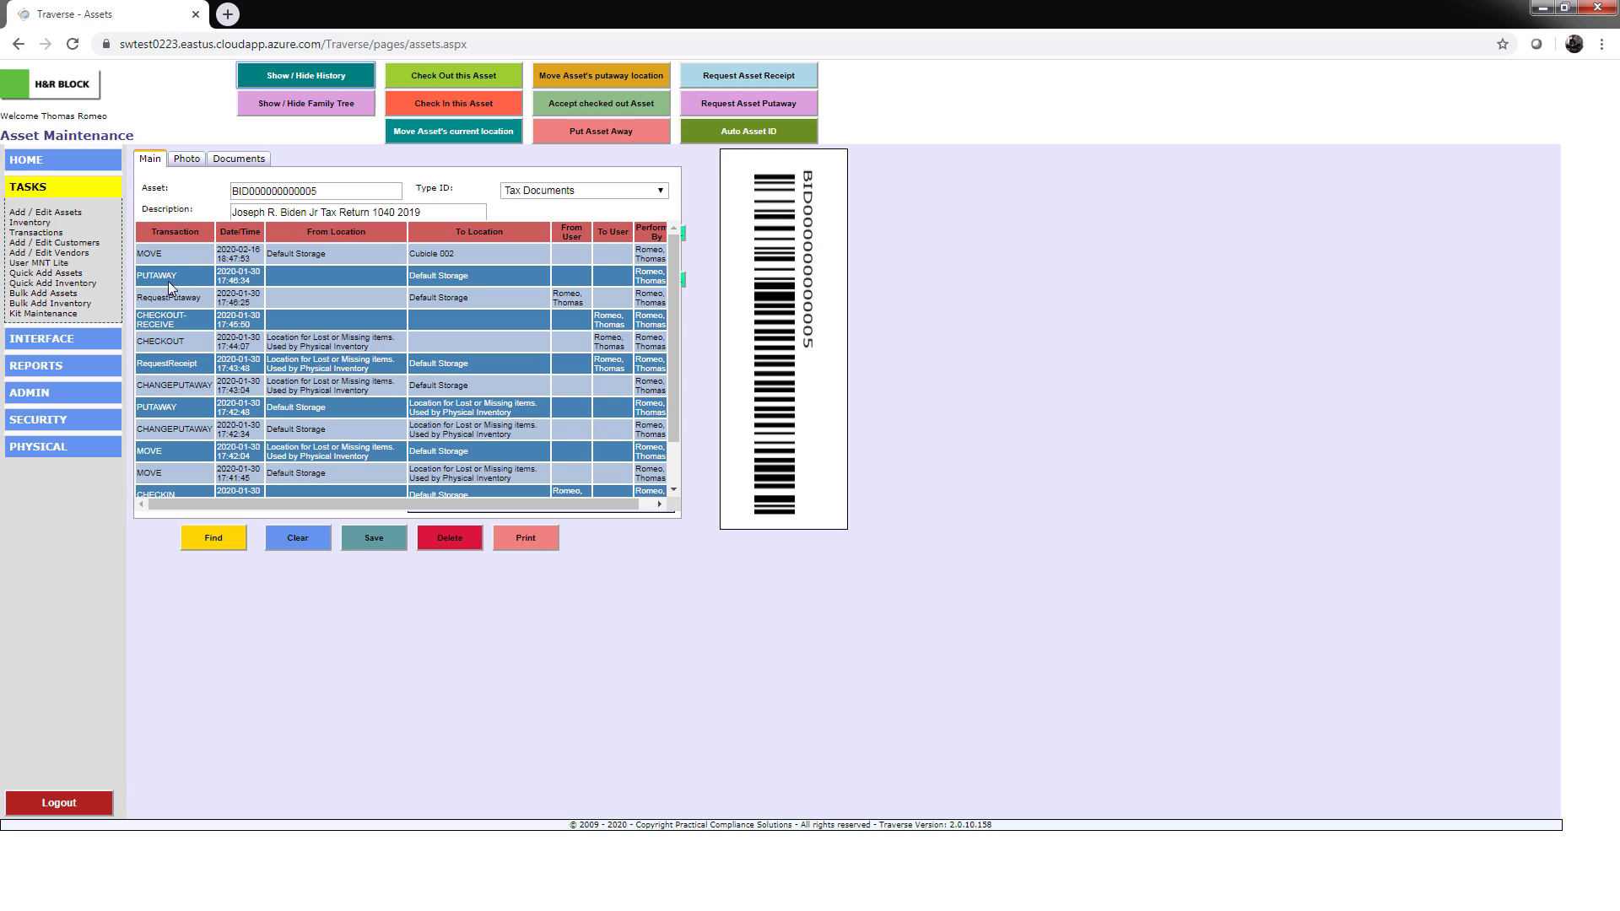
pyautogui.click(301, 75)
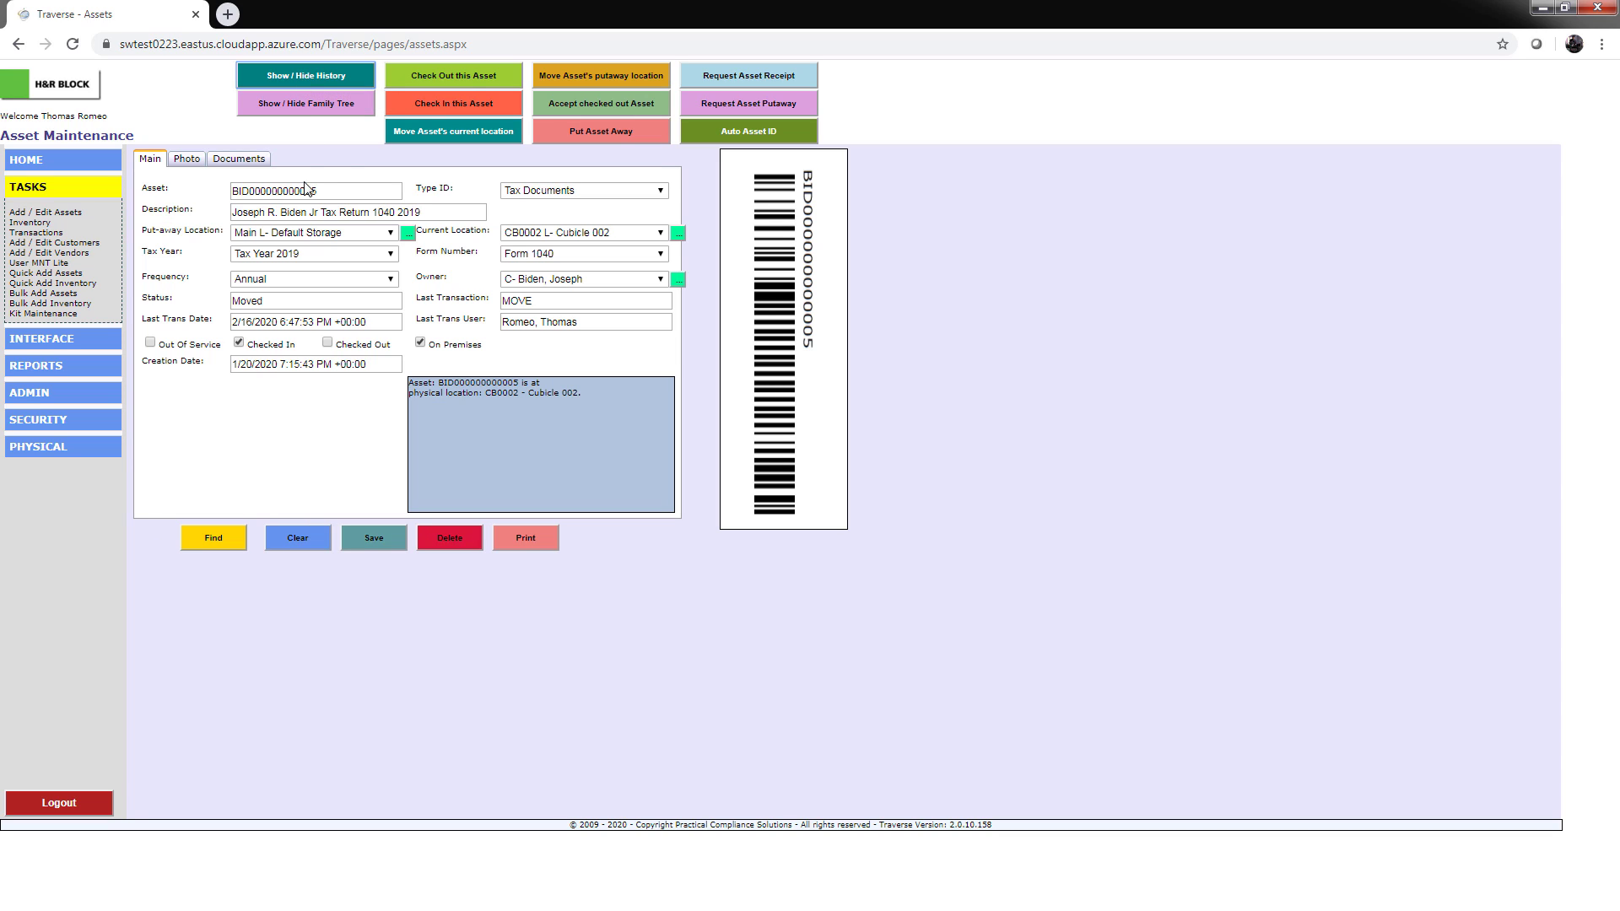
# Check the asset out to a user by entering that user's ID, then show and hide its transaction history
pyautogui.click(467, 76)
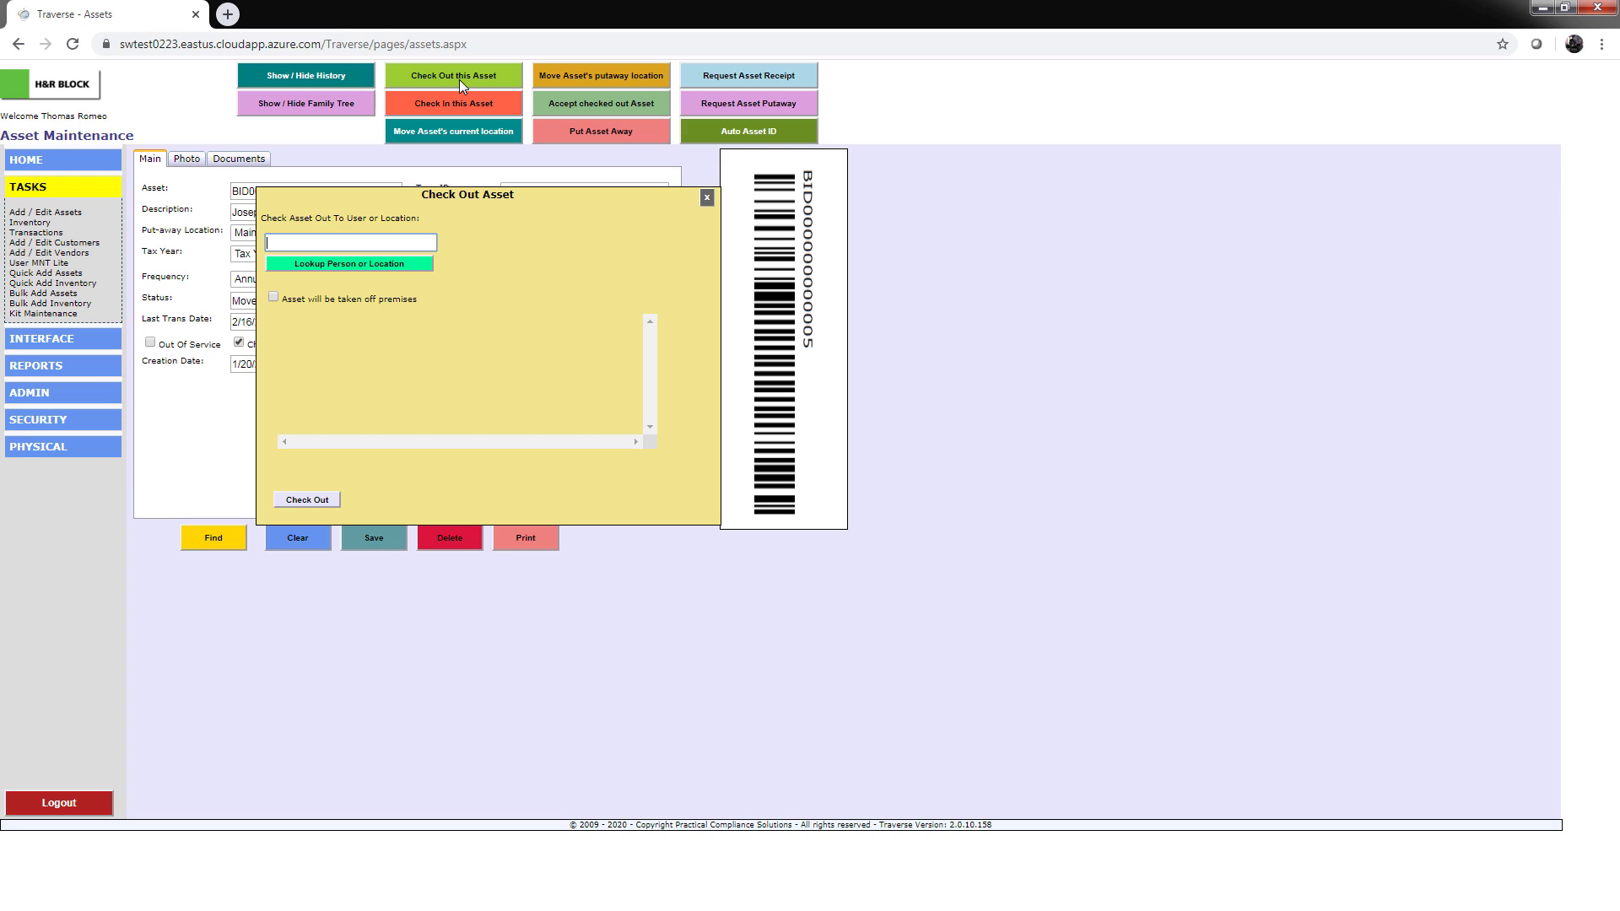
pyautogui.write('B4444')
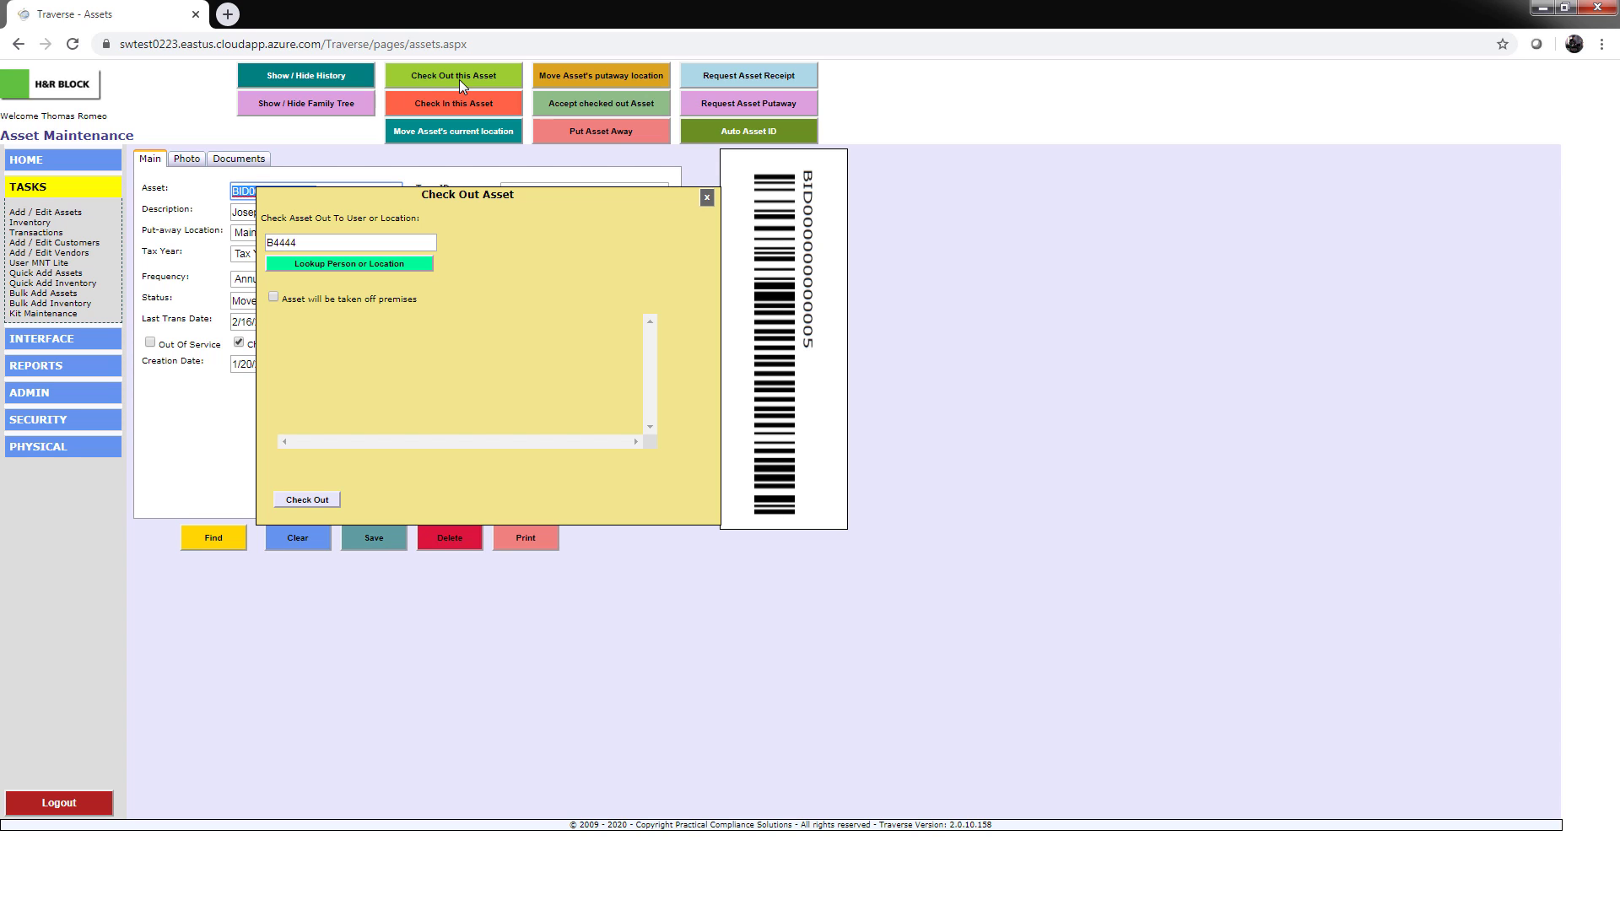
pyautogui.click(337, 505)
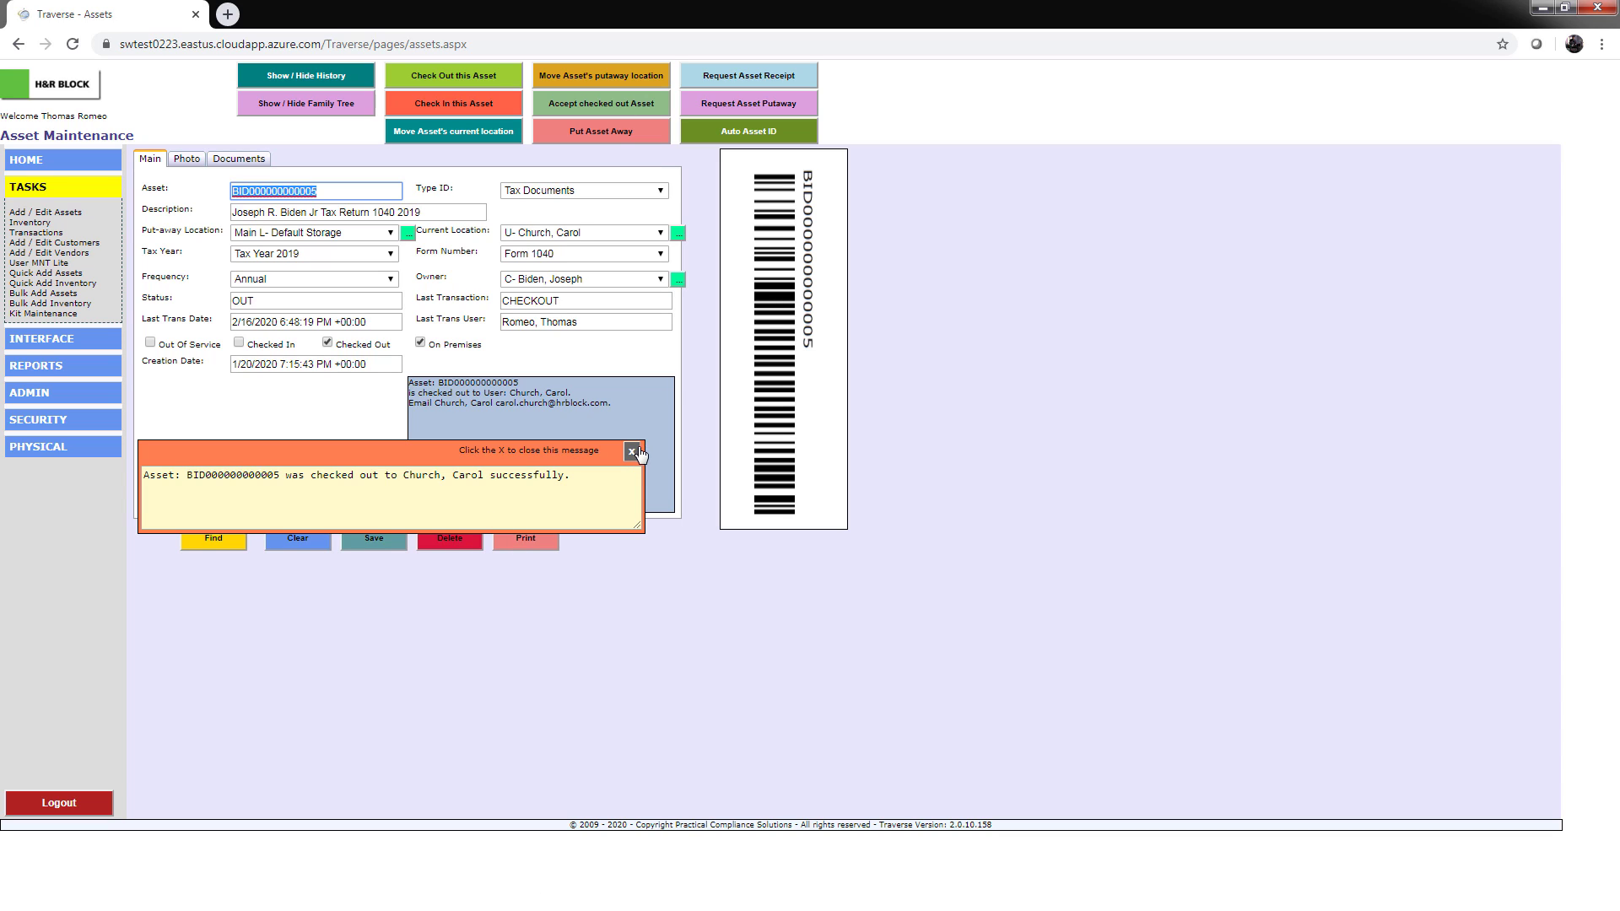
pyautogui.click(631, 452)
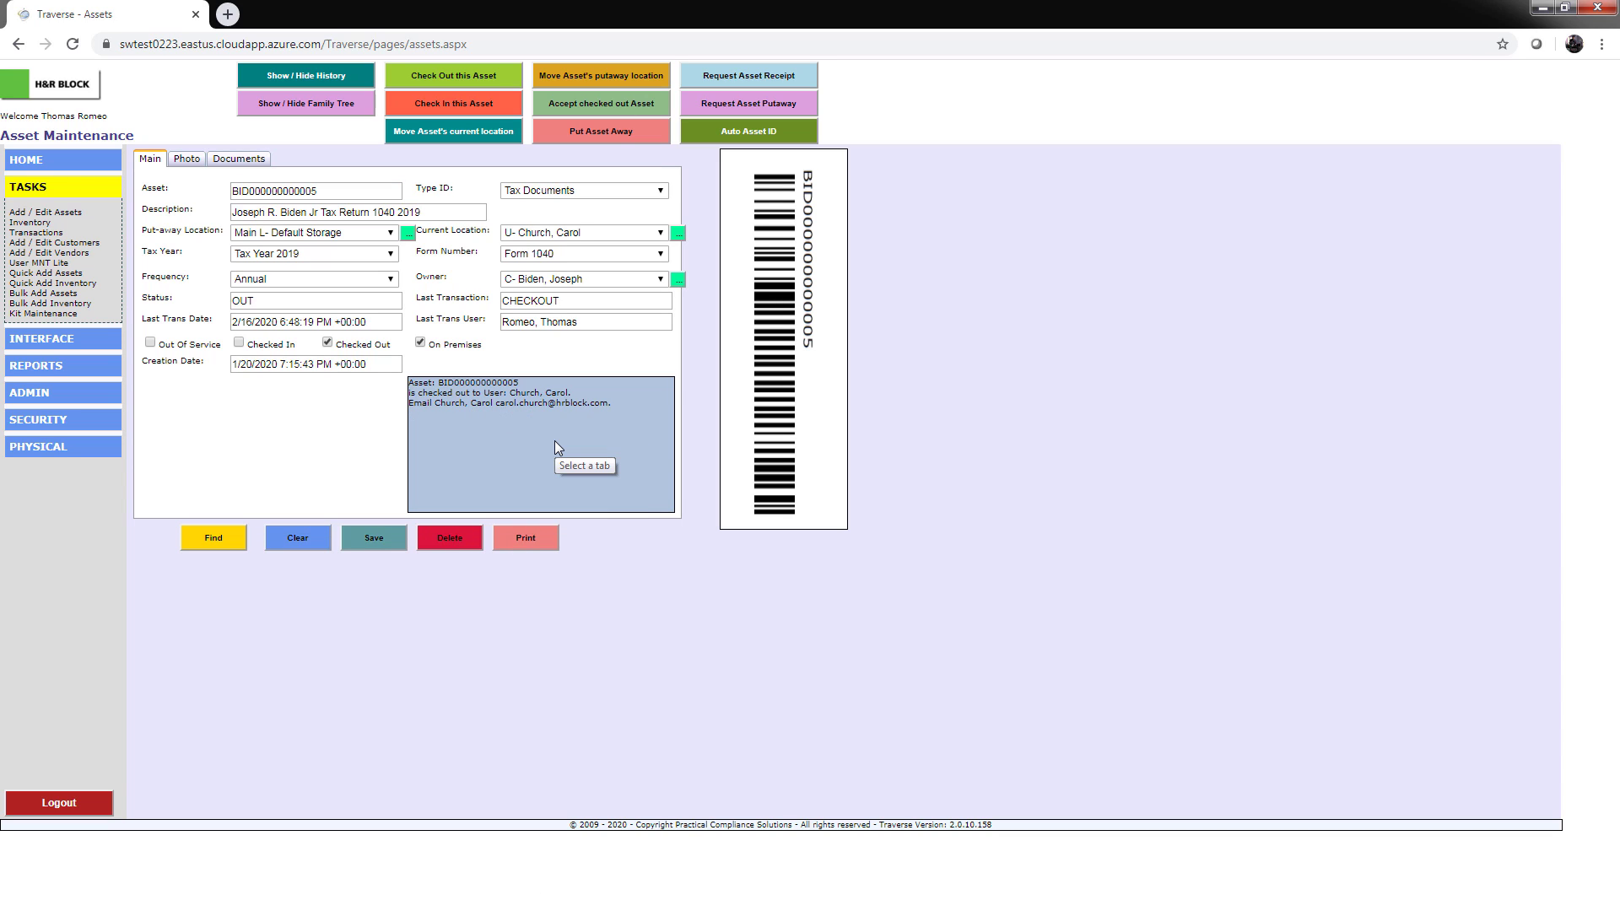
pyautogui.click(319, 74)
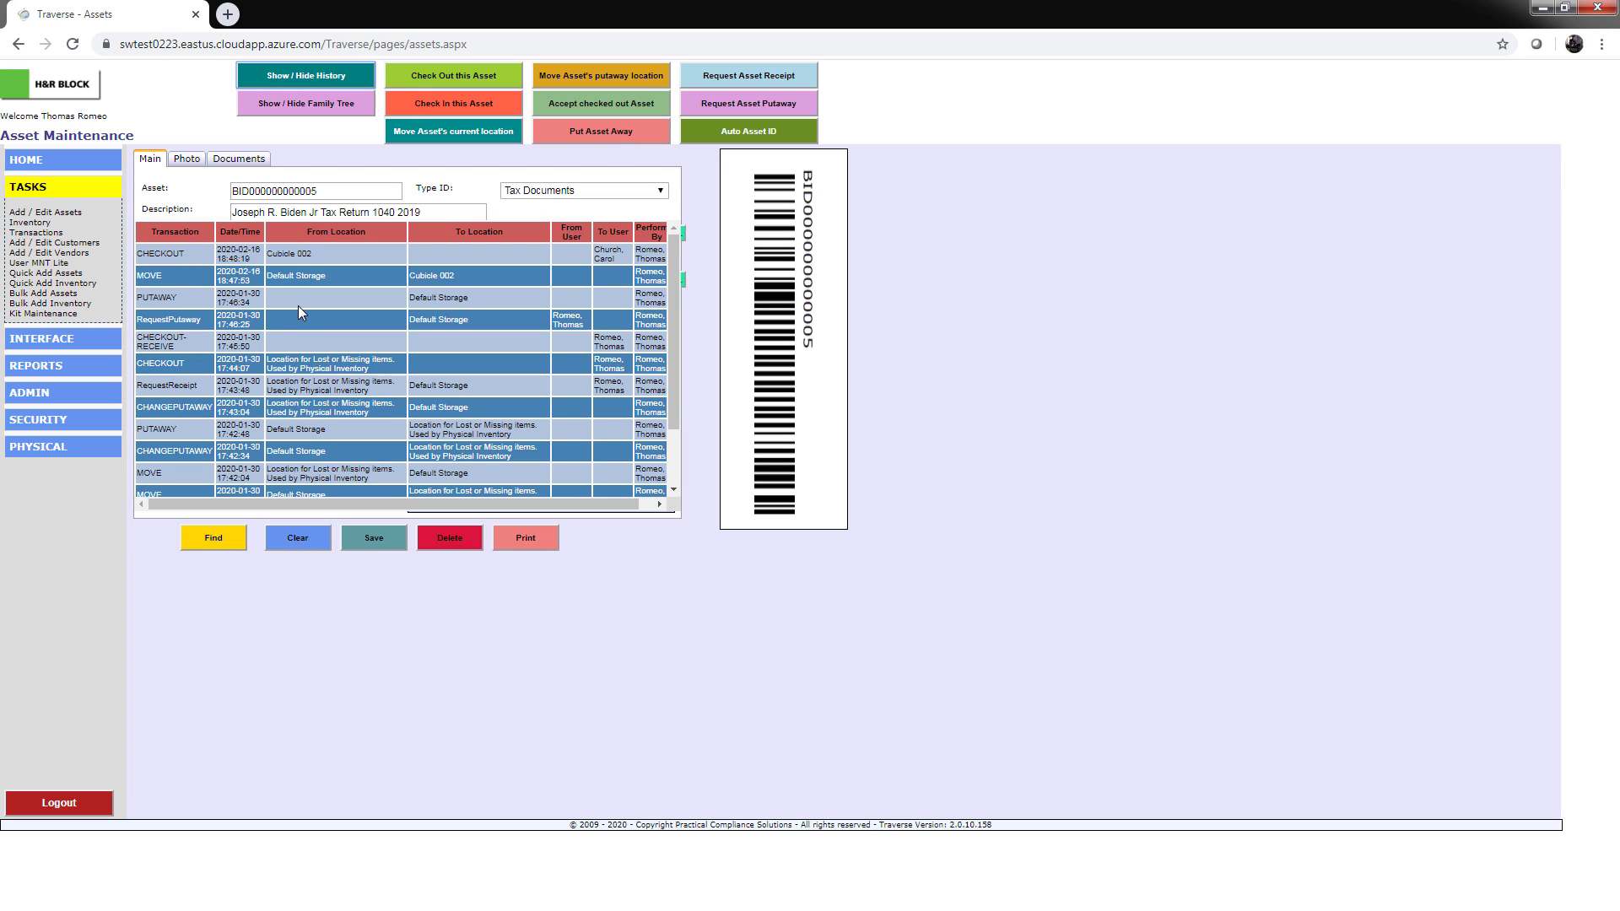
pyautogui.click(278, 77)
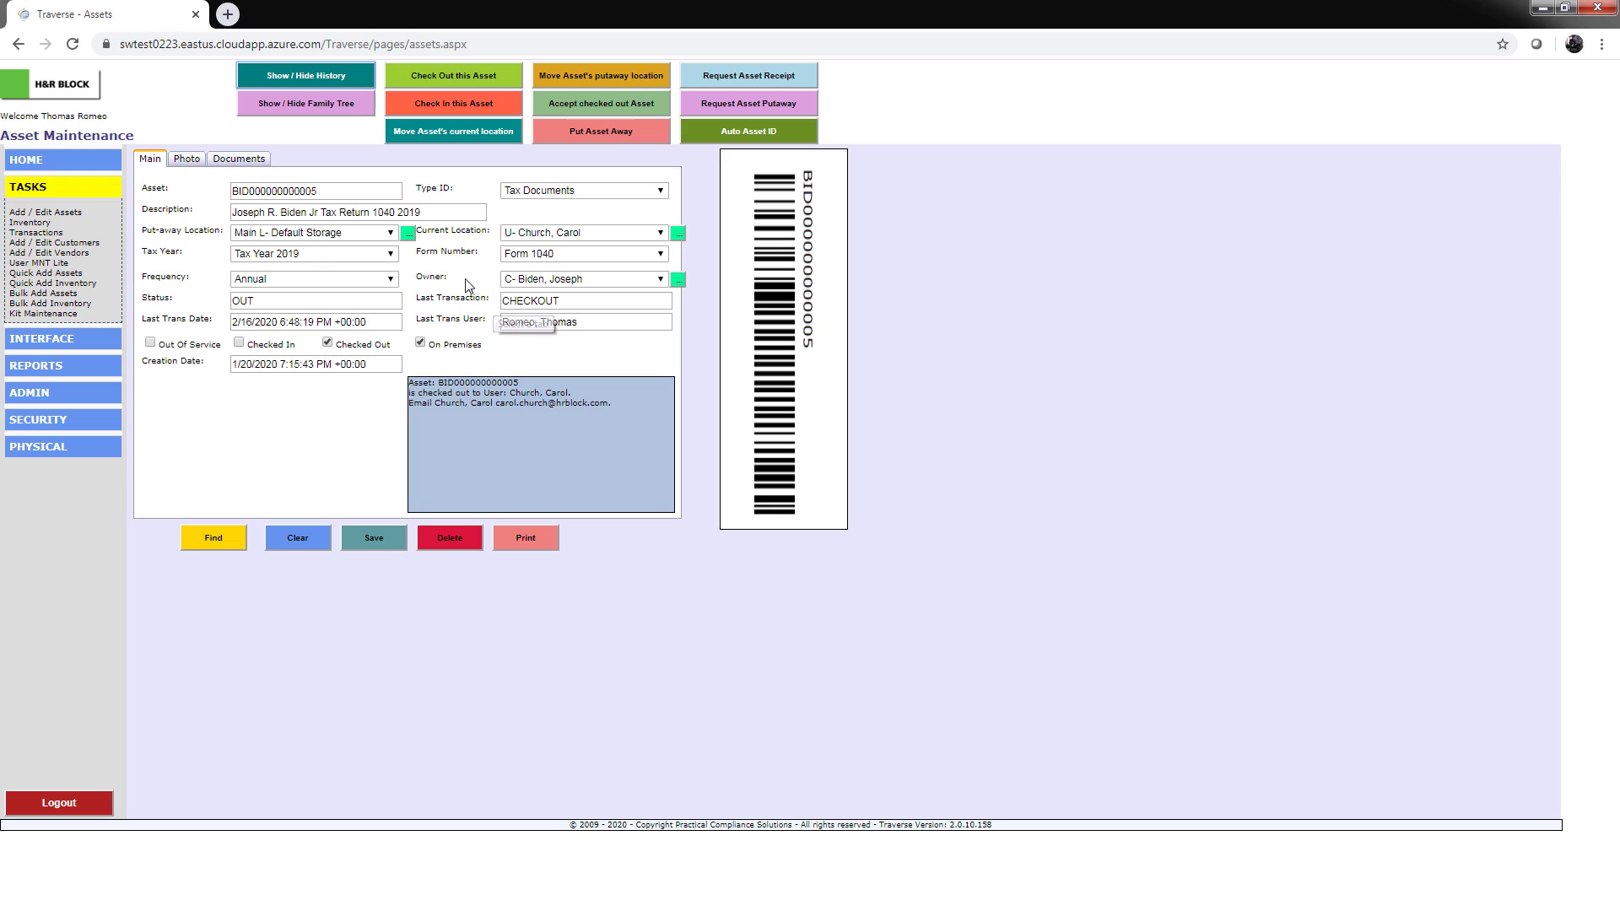
# Examine the users and locations offered as the asset's current location
pyautogui.click(661, 234)
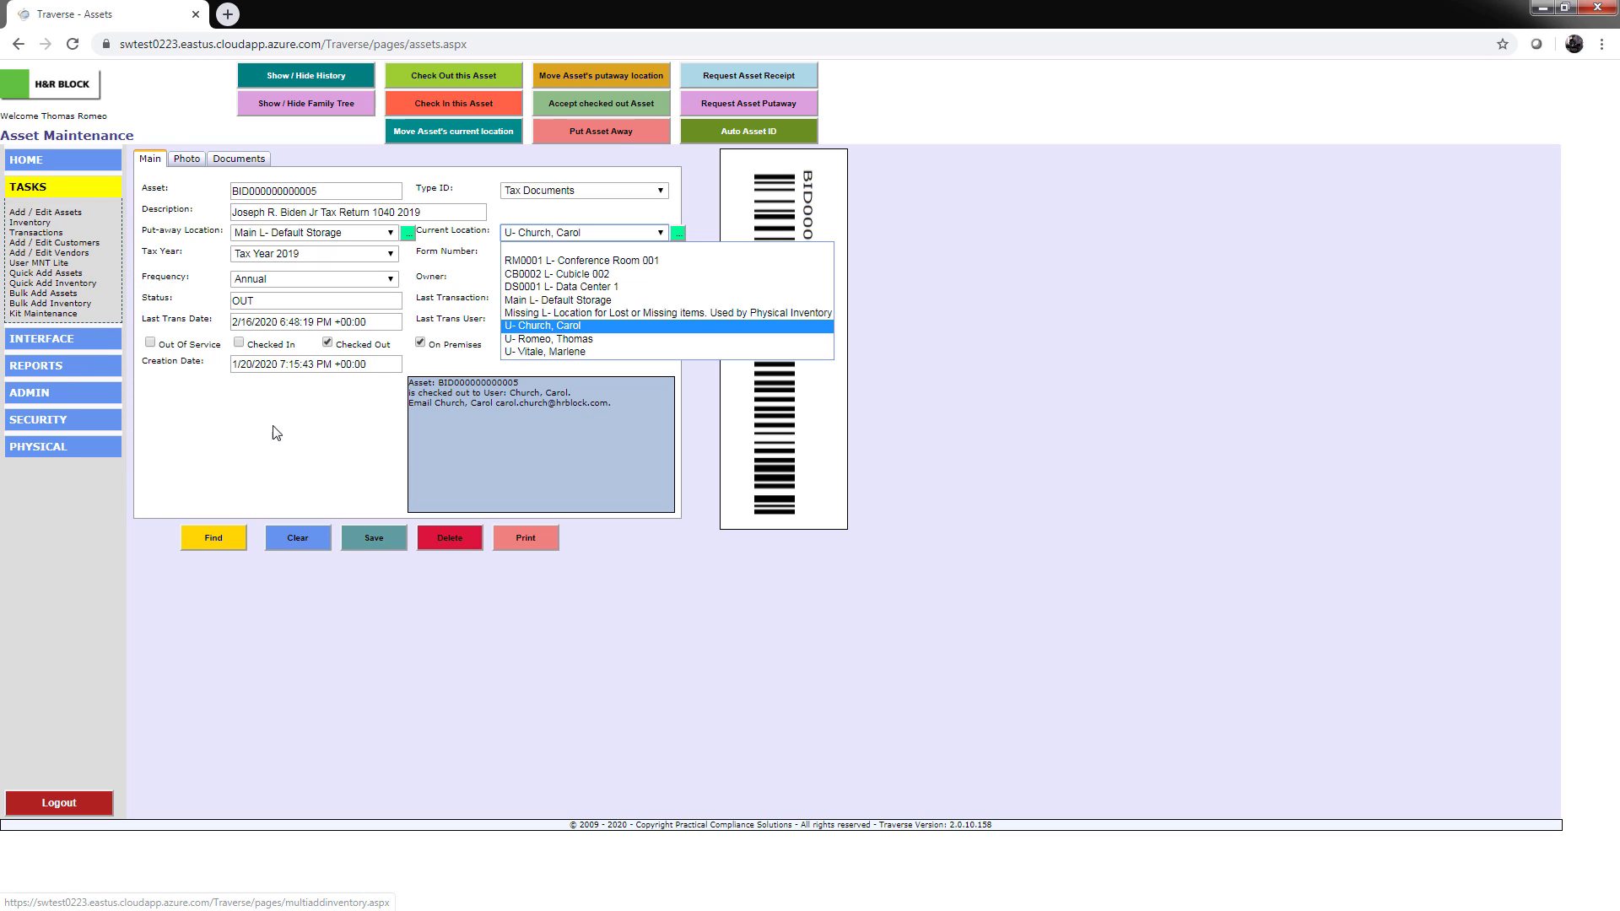
pyautogui.press('Down')
pyautogui.press('Down')
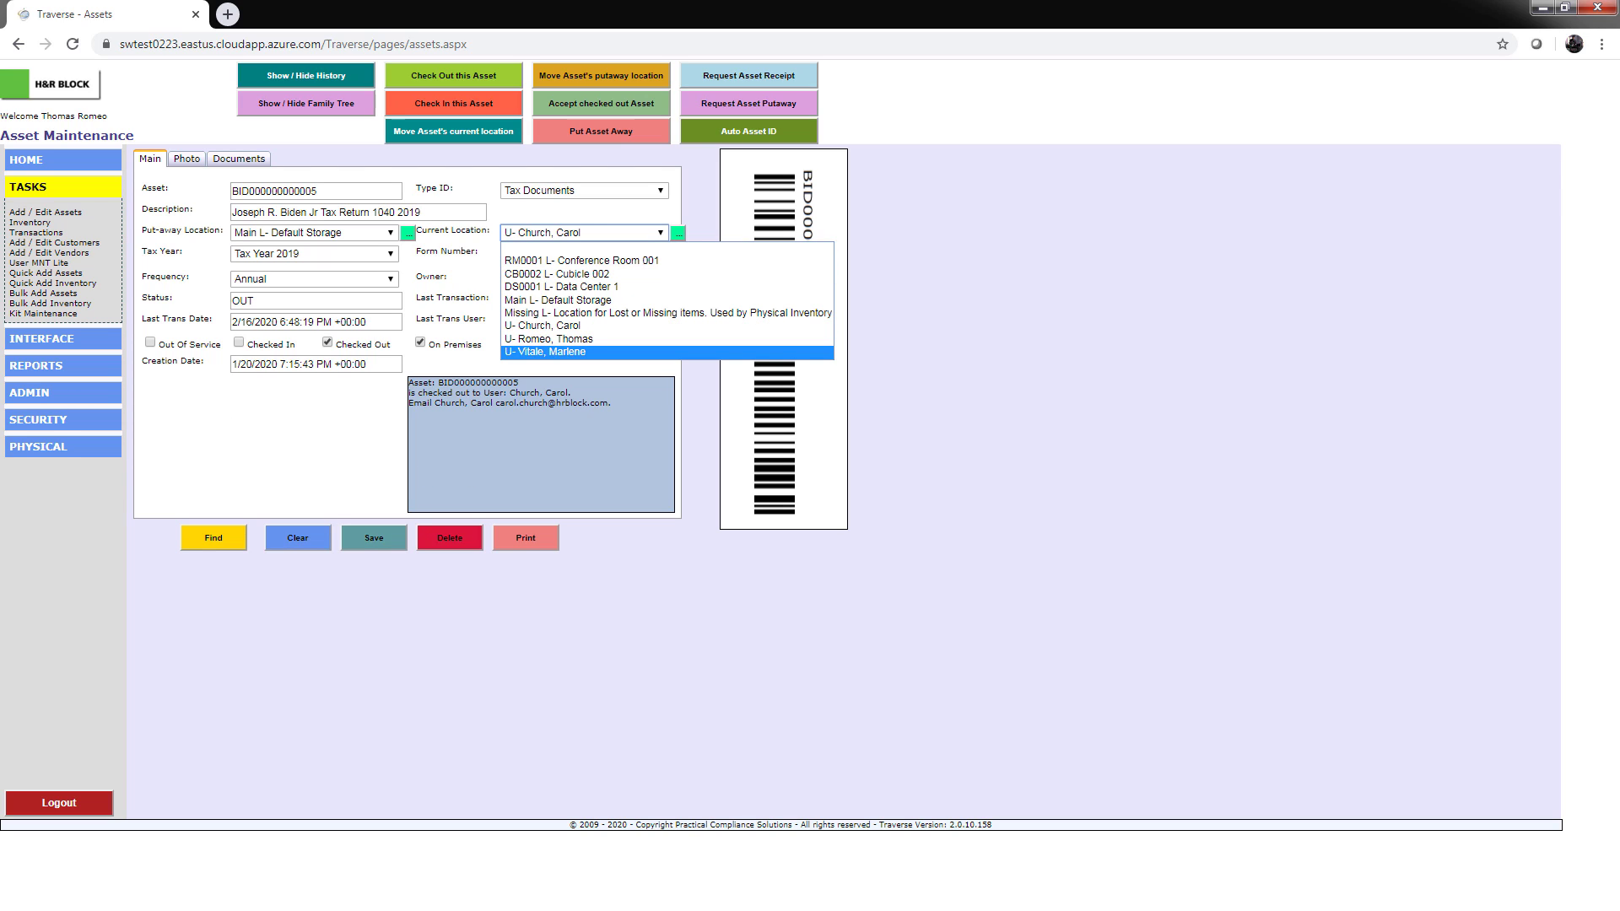
# Turn off Add Users to Location Dropdown in the system configuration and save the record
pyautogui.click(42, 430)
pyautogui.click(42, 429)
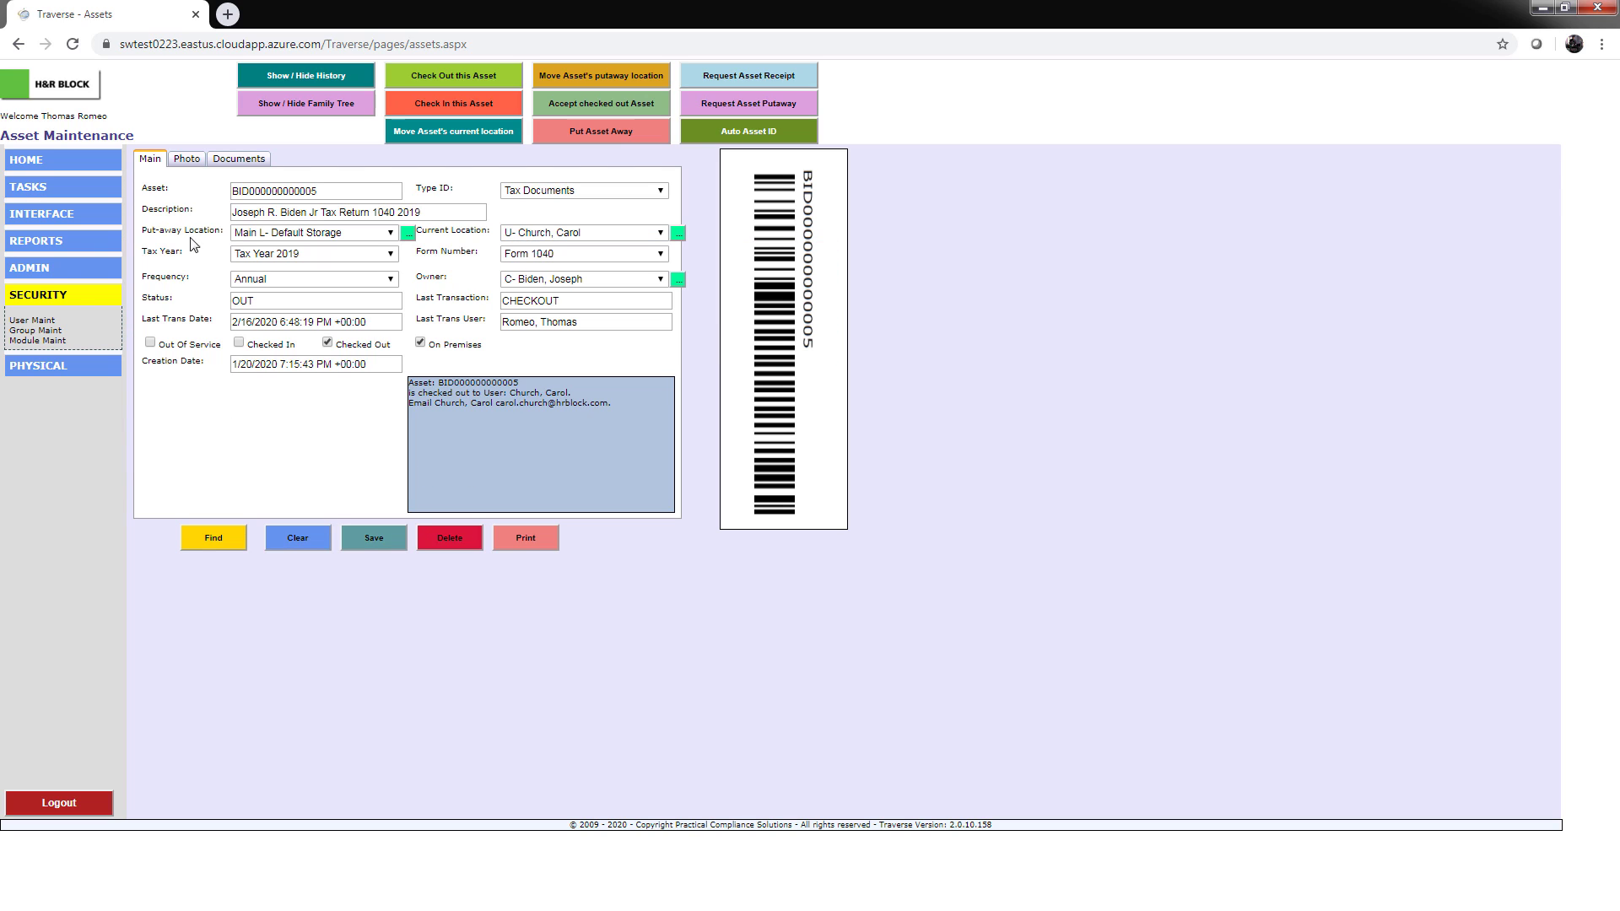
pyautogui.click(33, 267)
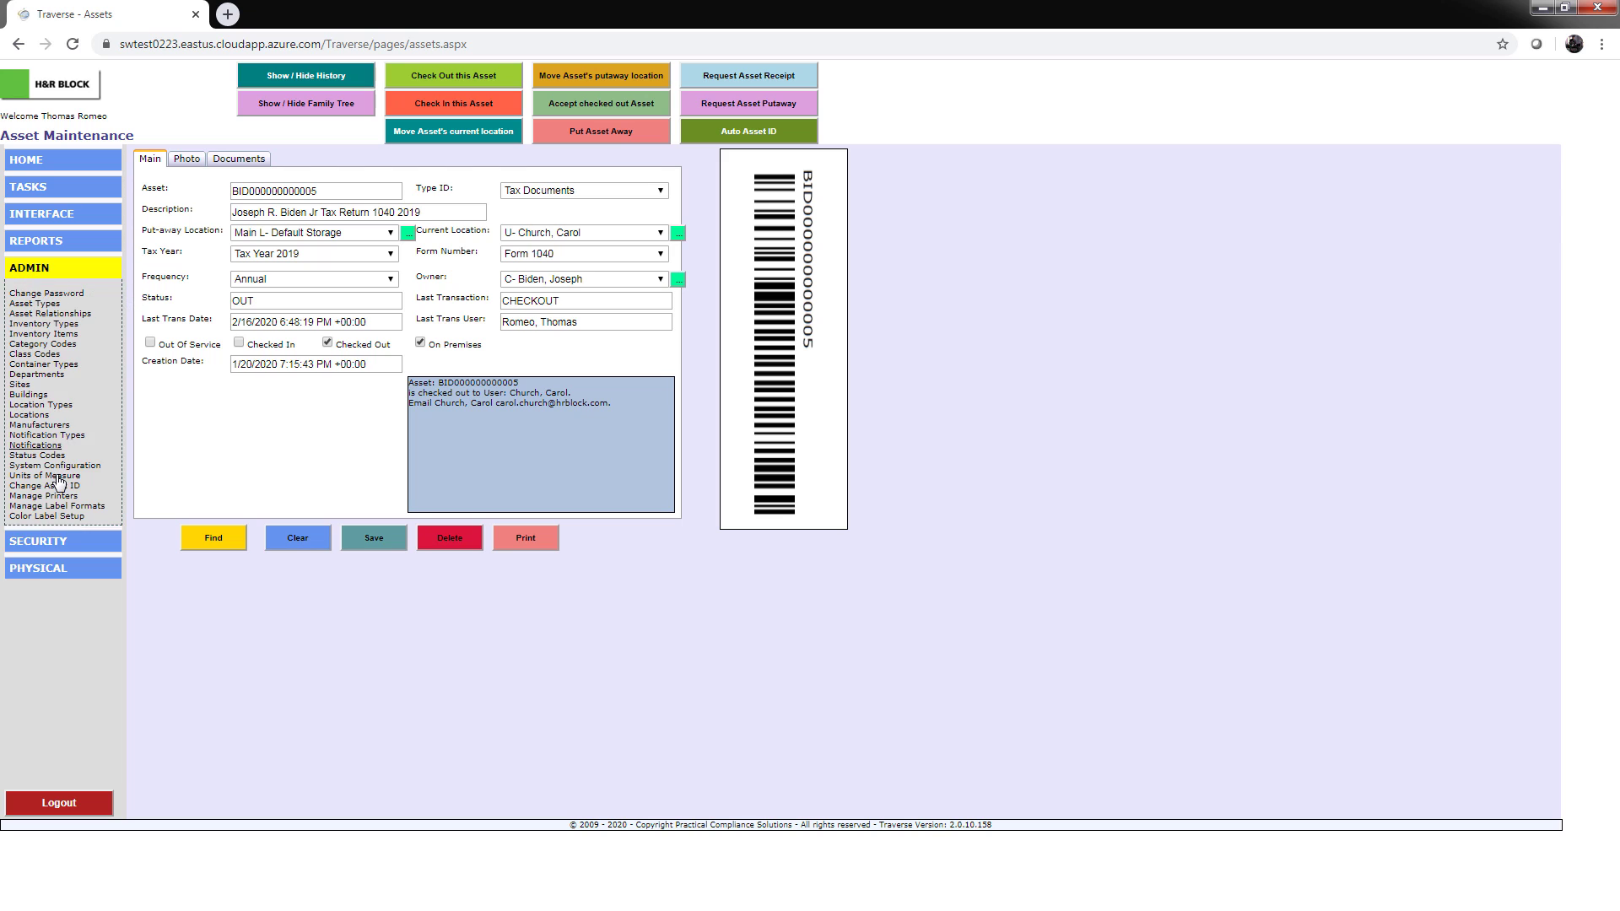
pyautogui.click(57, 463)
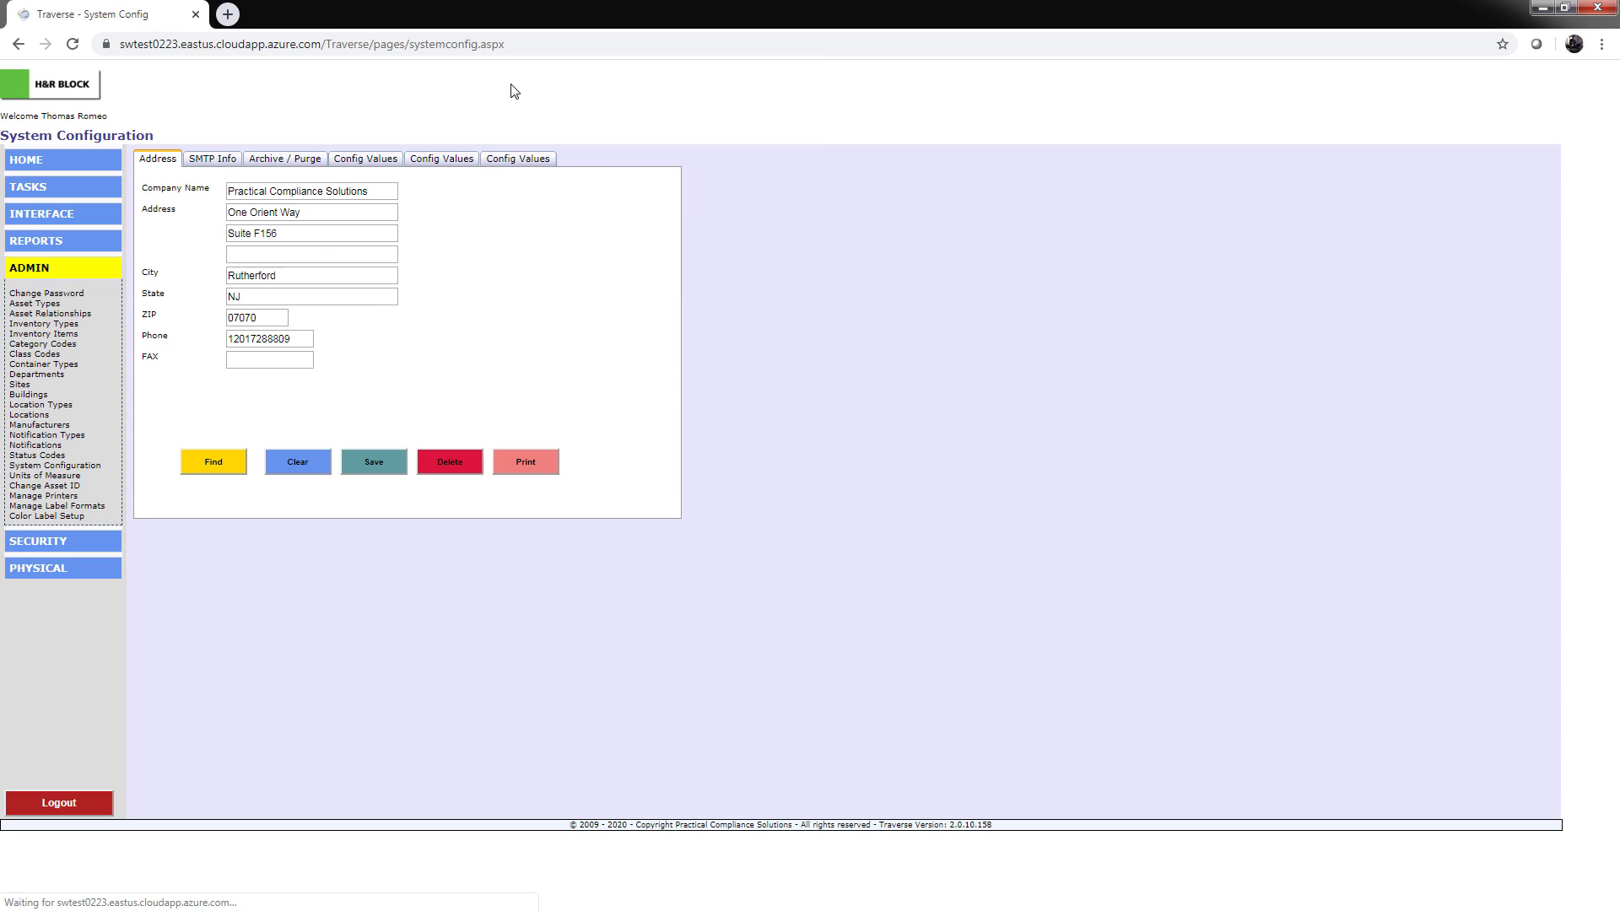
pyautogui.click(517, 160)
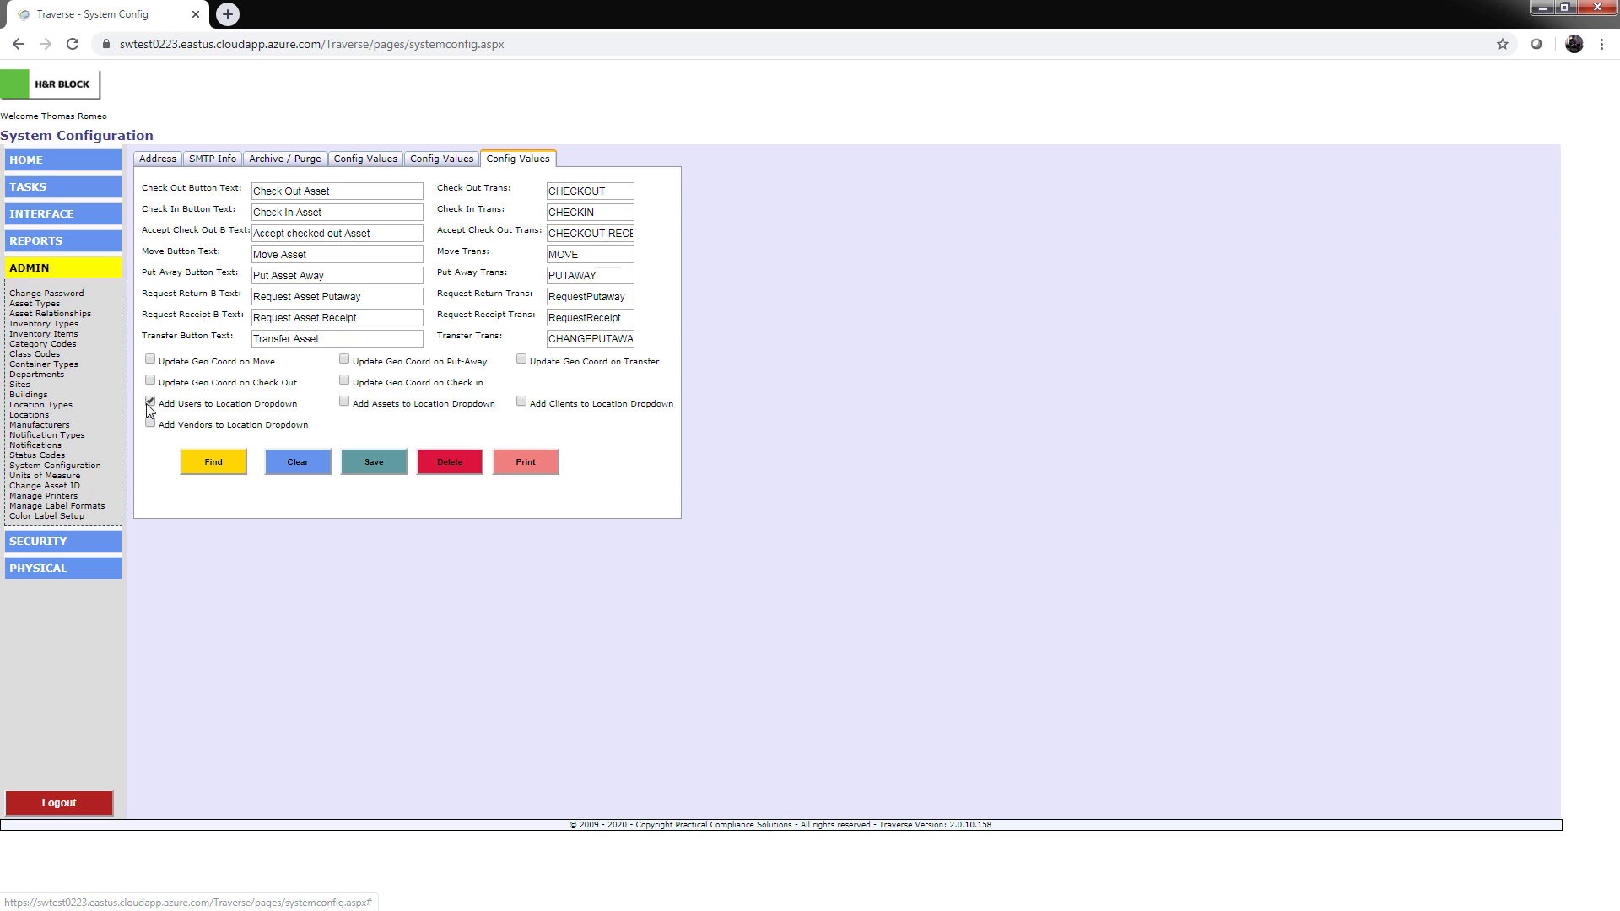
pyautogui.click(372, 474)
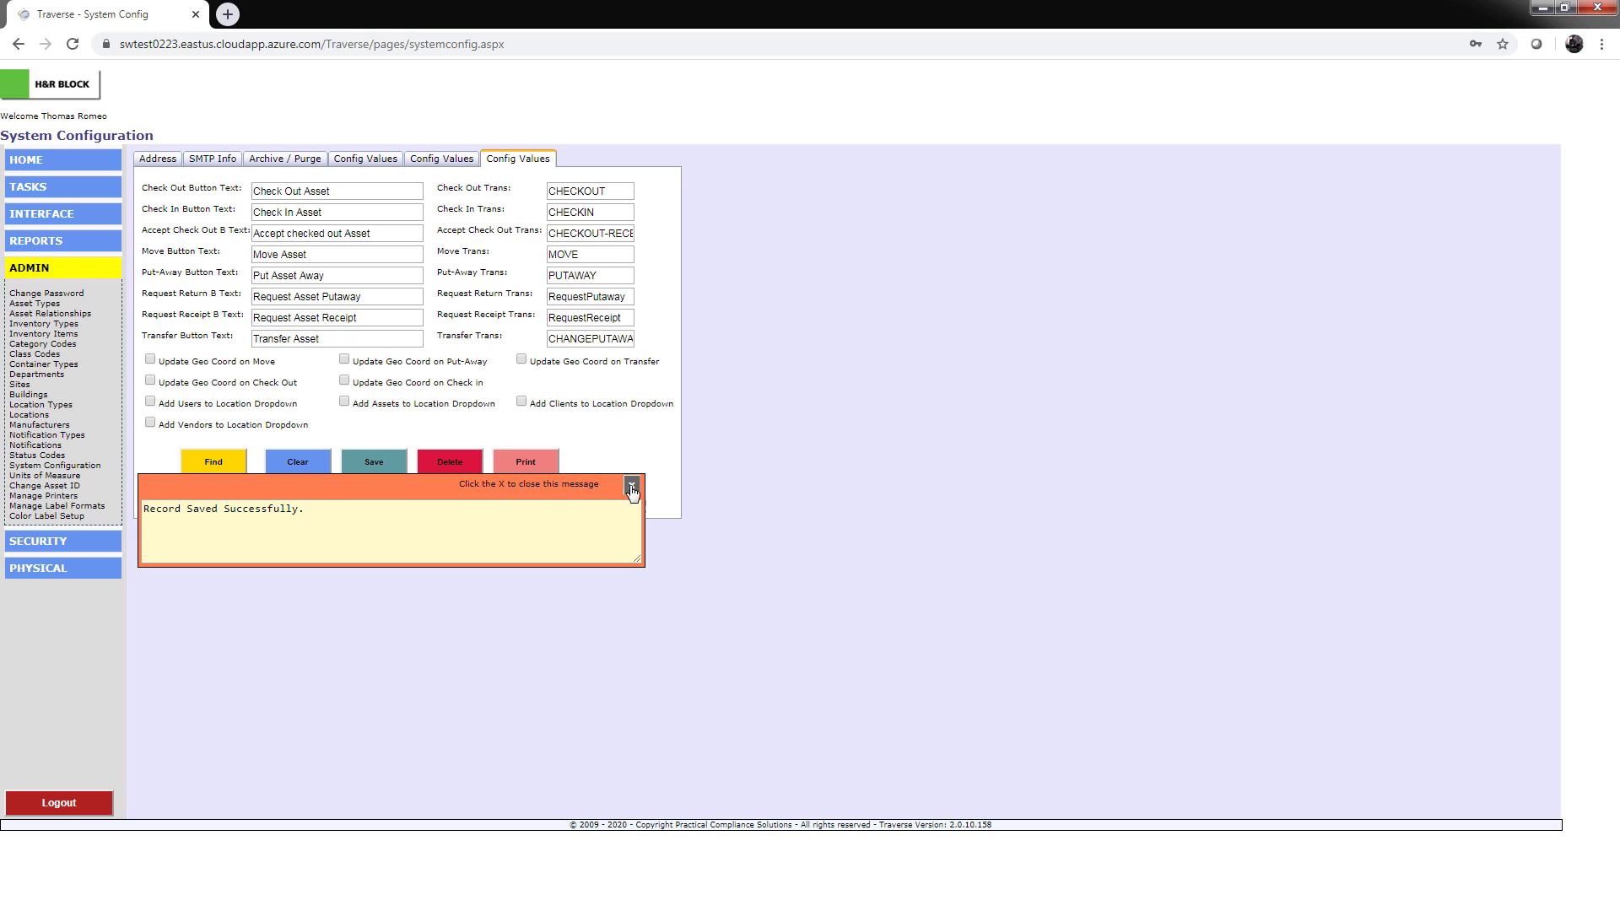
pyautogui.click(631, 485)
# Open a blank asset form and examine the choices offered for Current Location
pyautogui.click(30, 188)
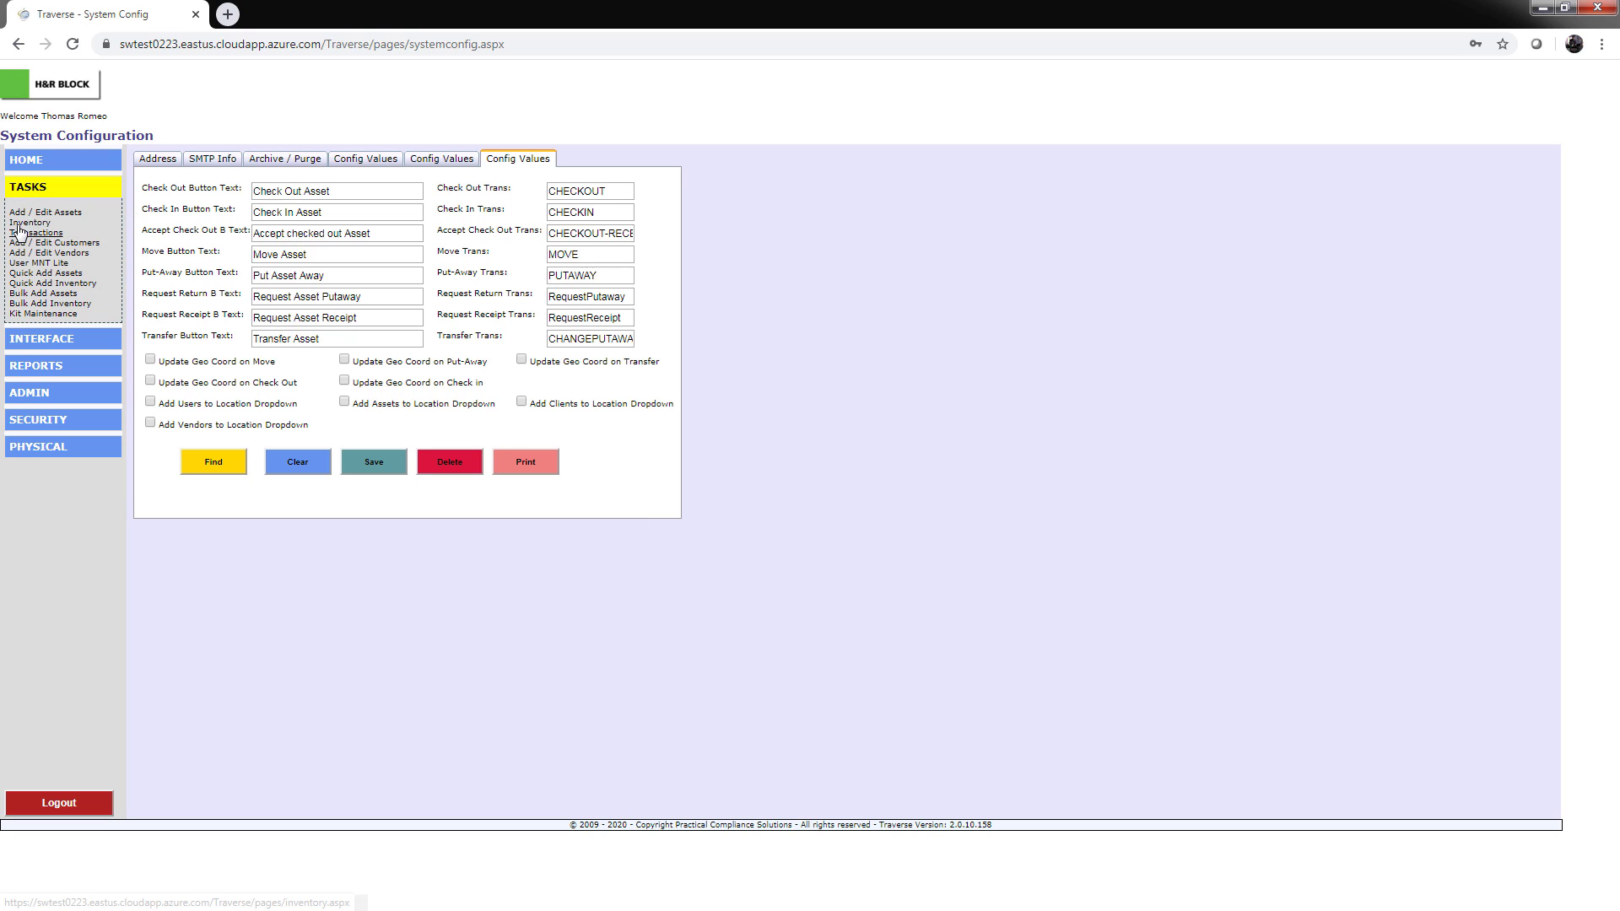
pyautogui.click(38, 213)
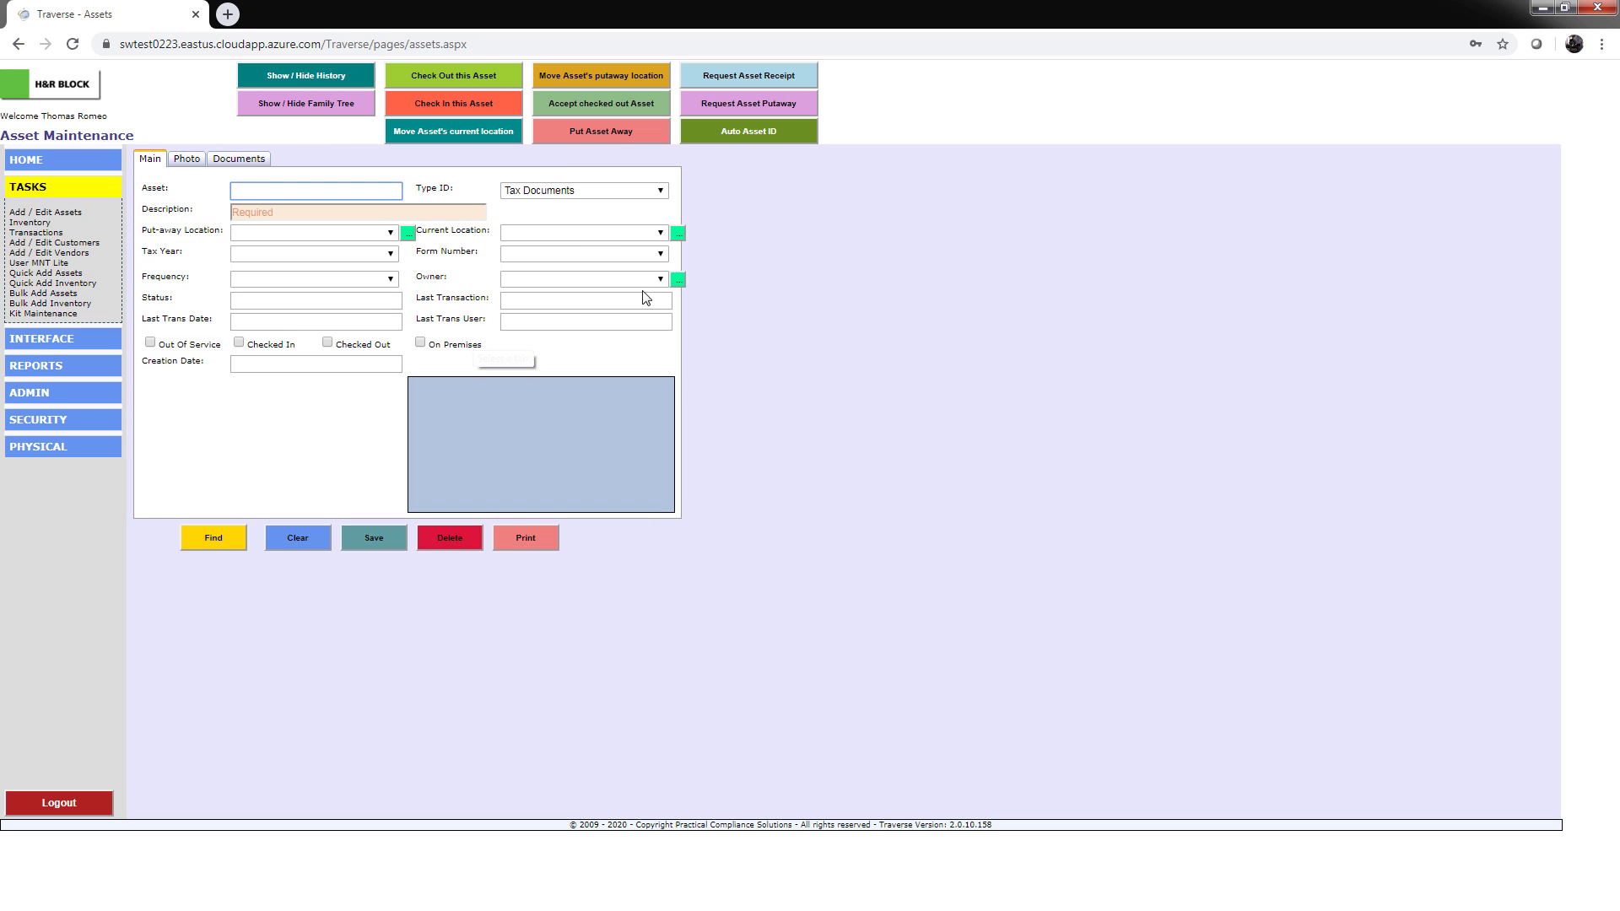
pyautogui.click(663, 233)
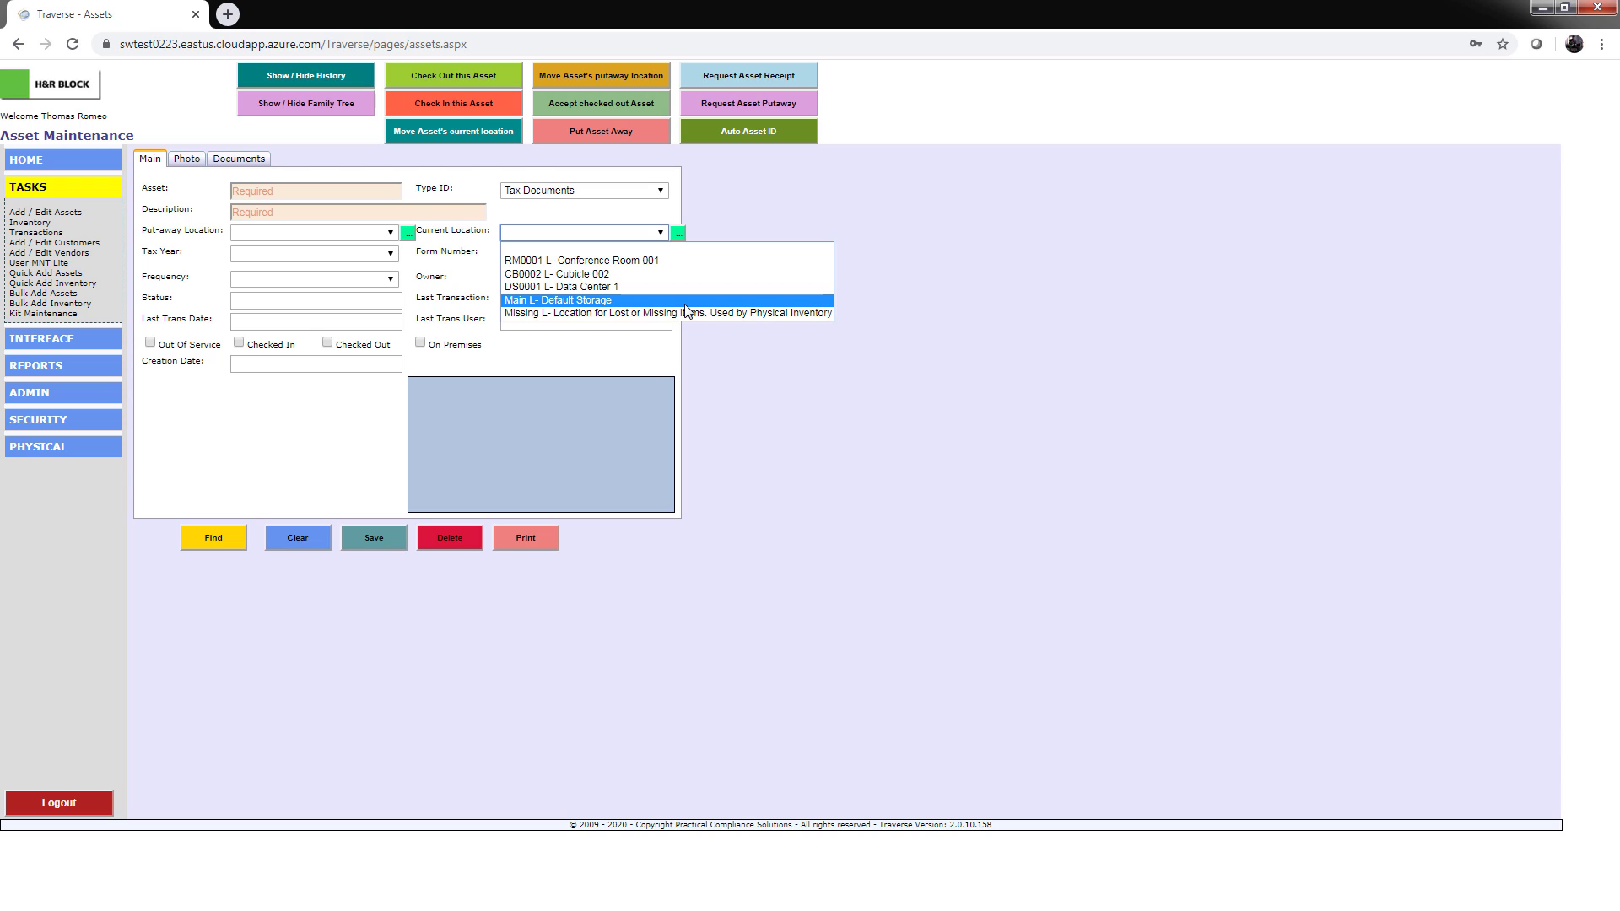
# Turn on Add Clients to Location Dropdown in the system configuration, save it and list the Current Location choices on a blank asset form
pyautogui.click(49, 395)
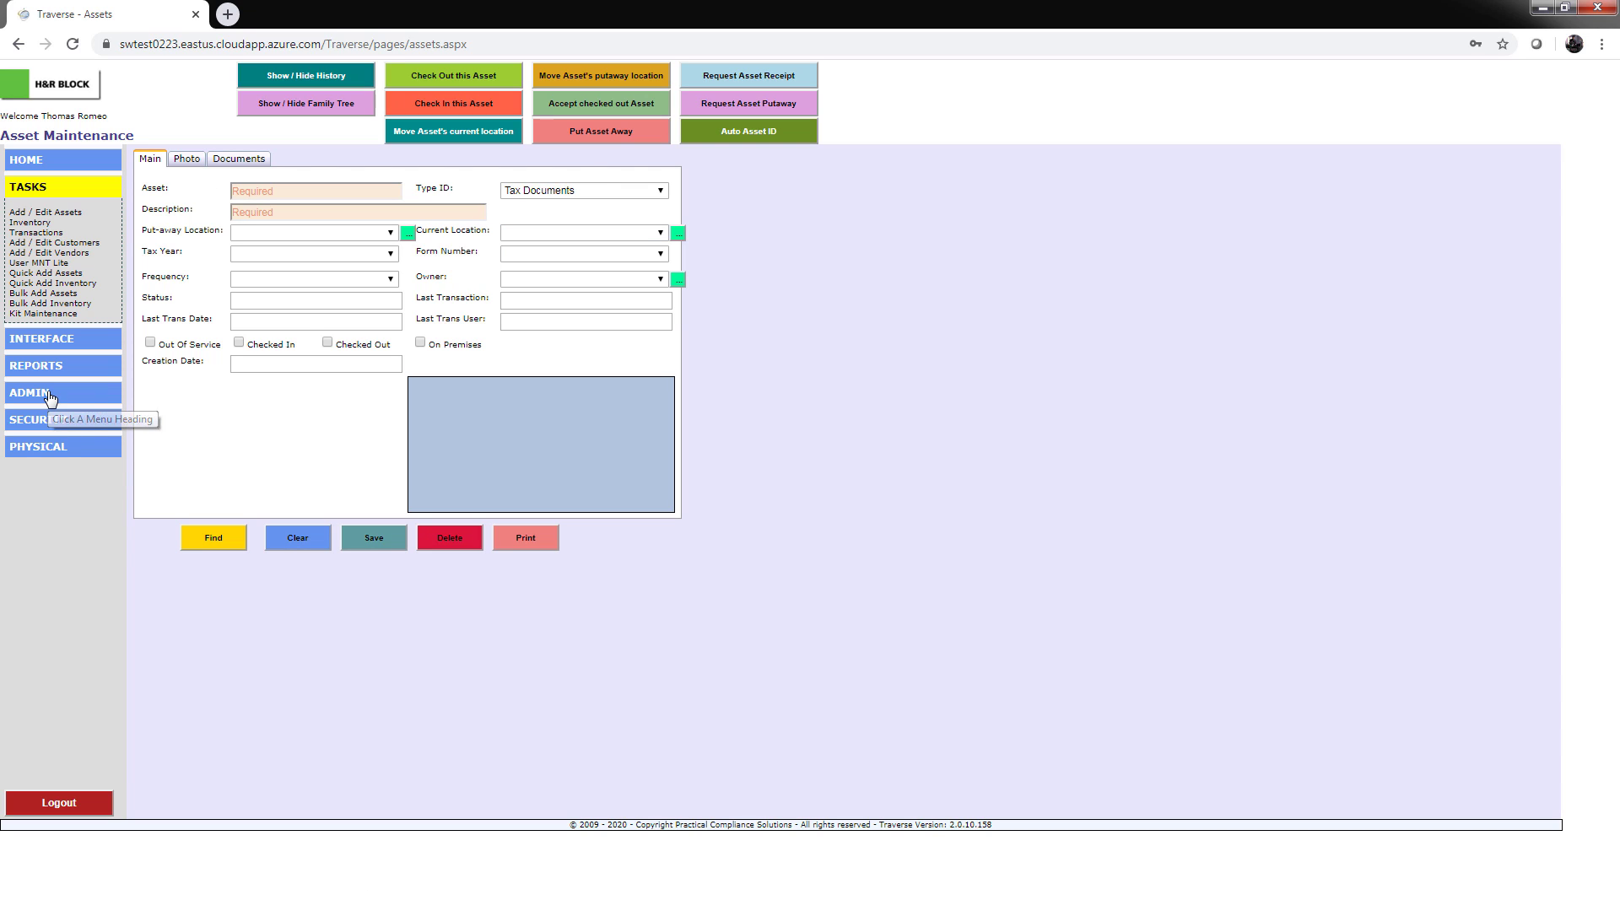
pyautogui.click(49, 395)
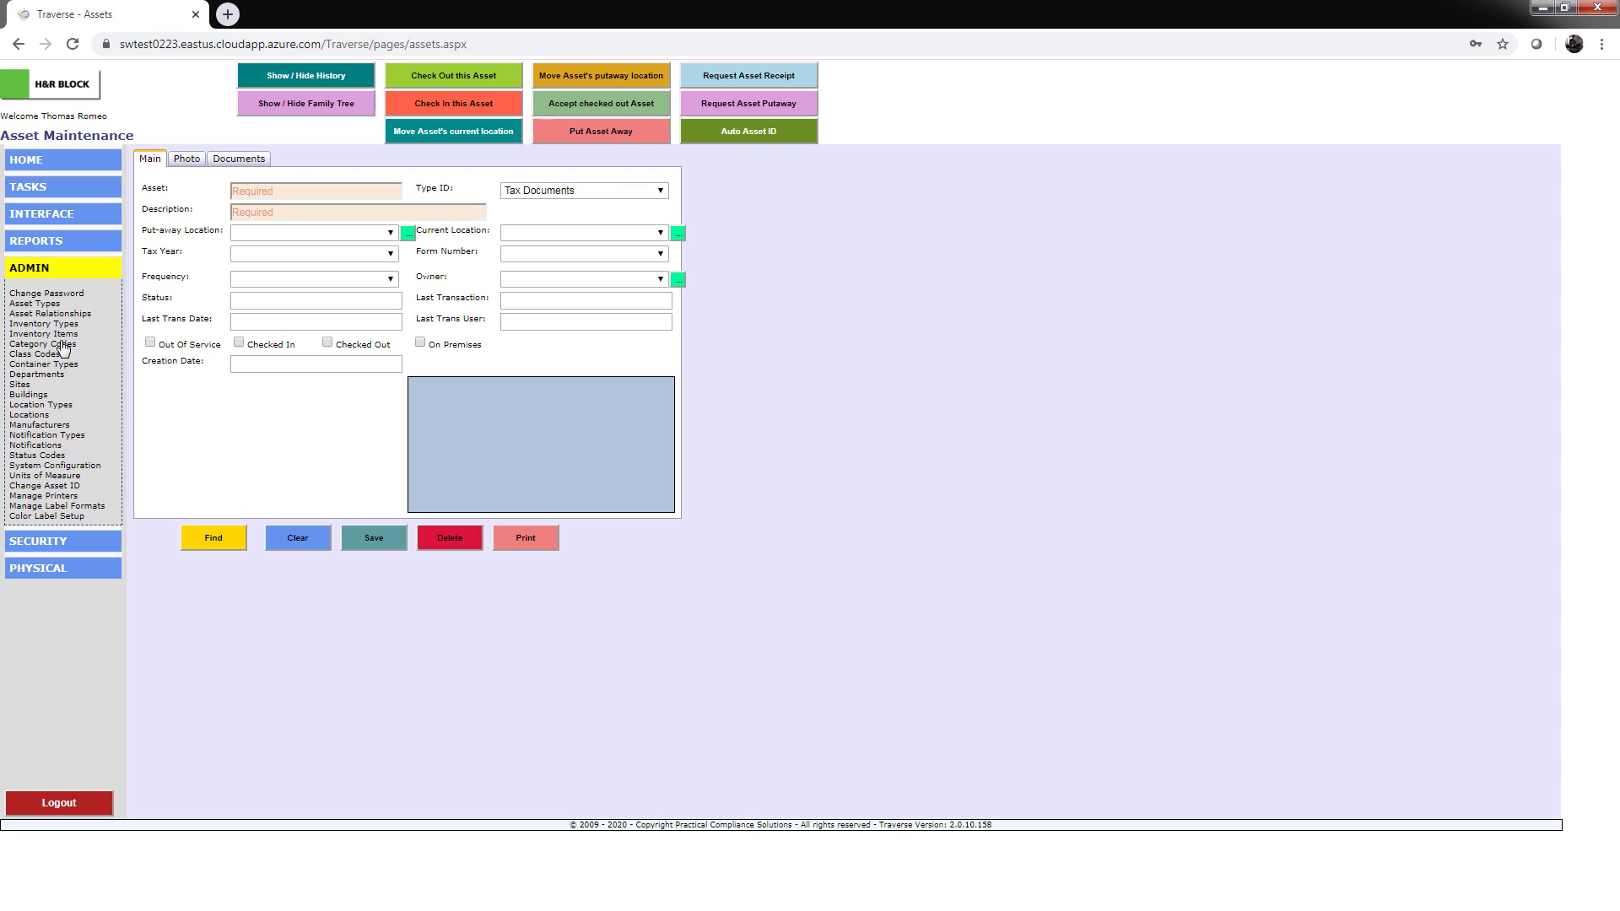
pyautogui.click(52, 466)
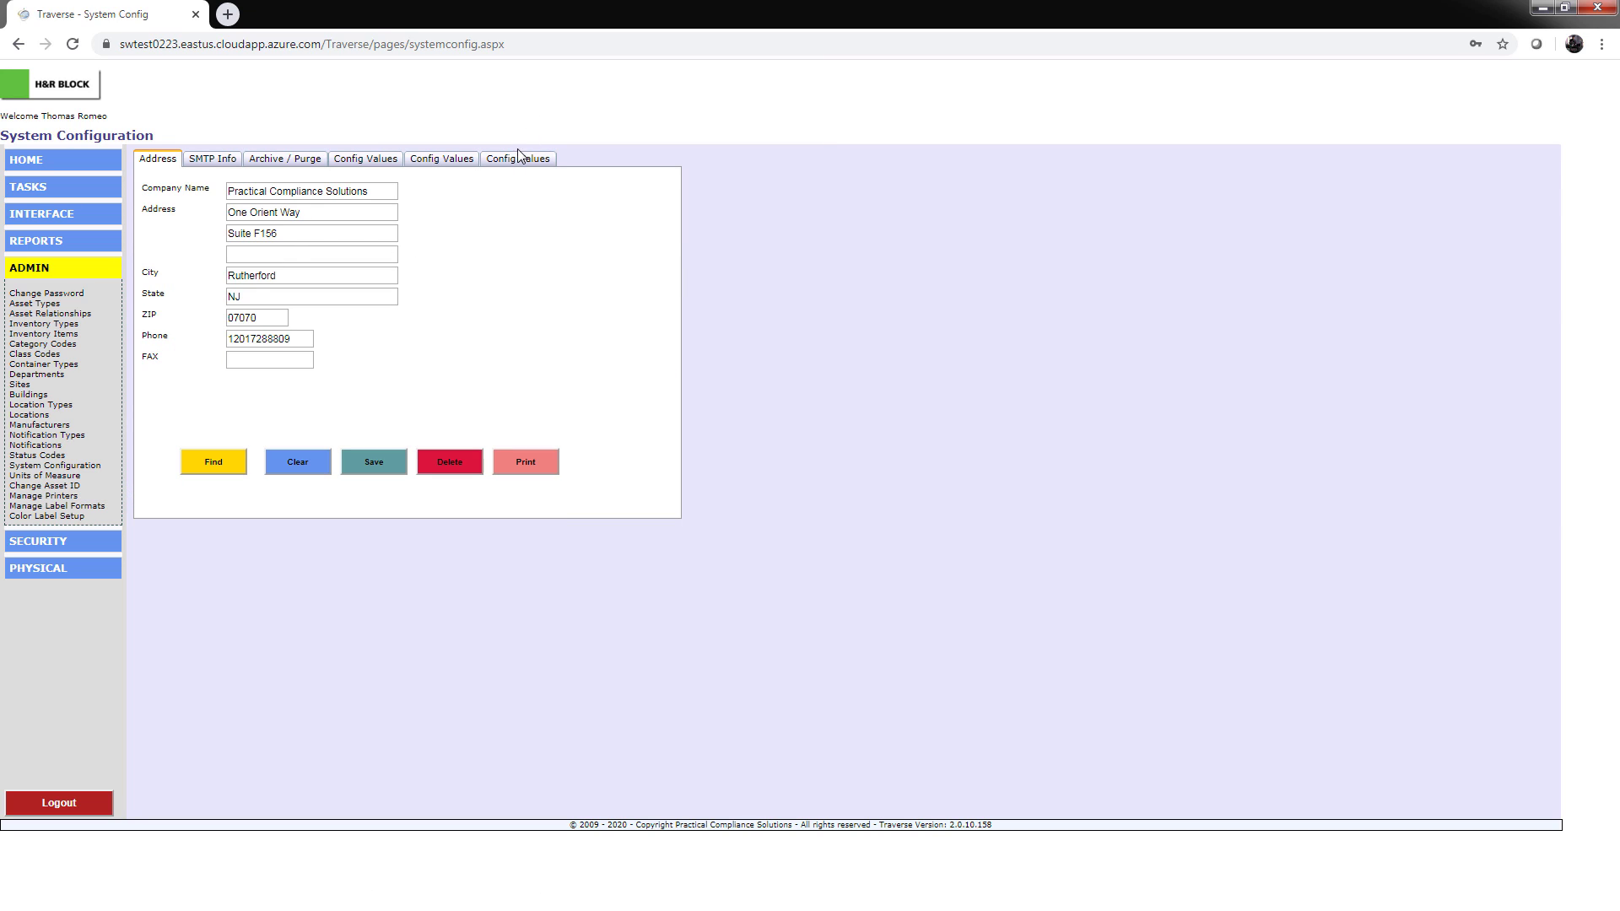
pyautogui.click(519, 157)
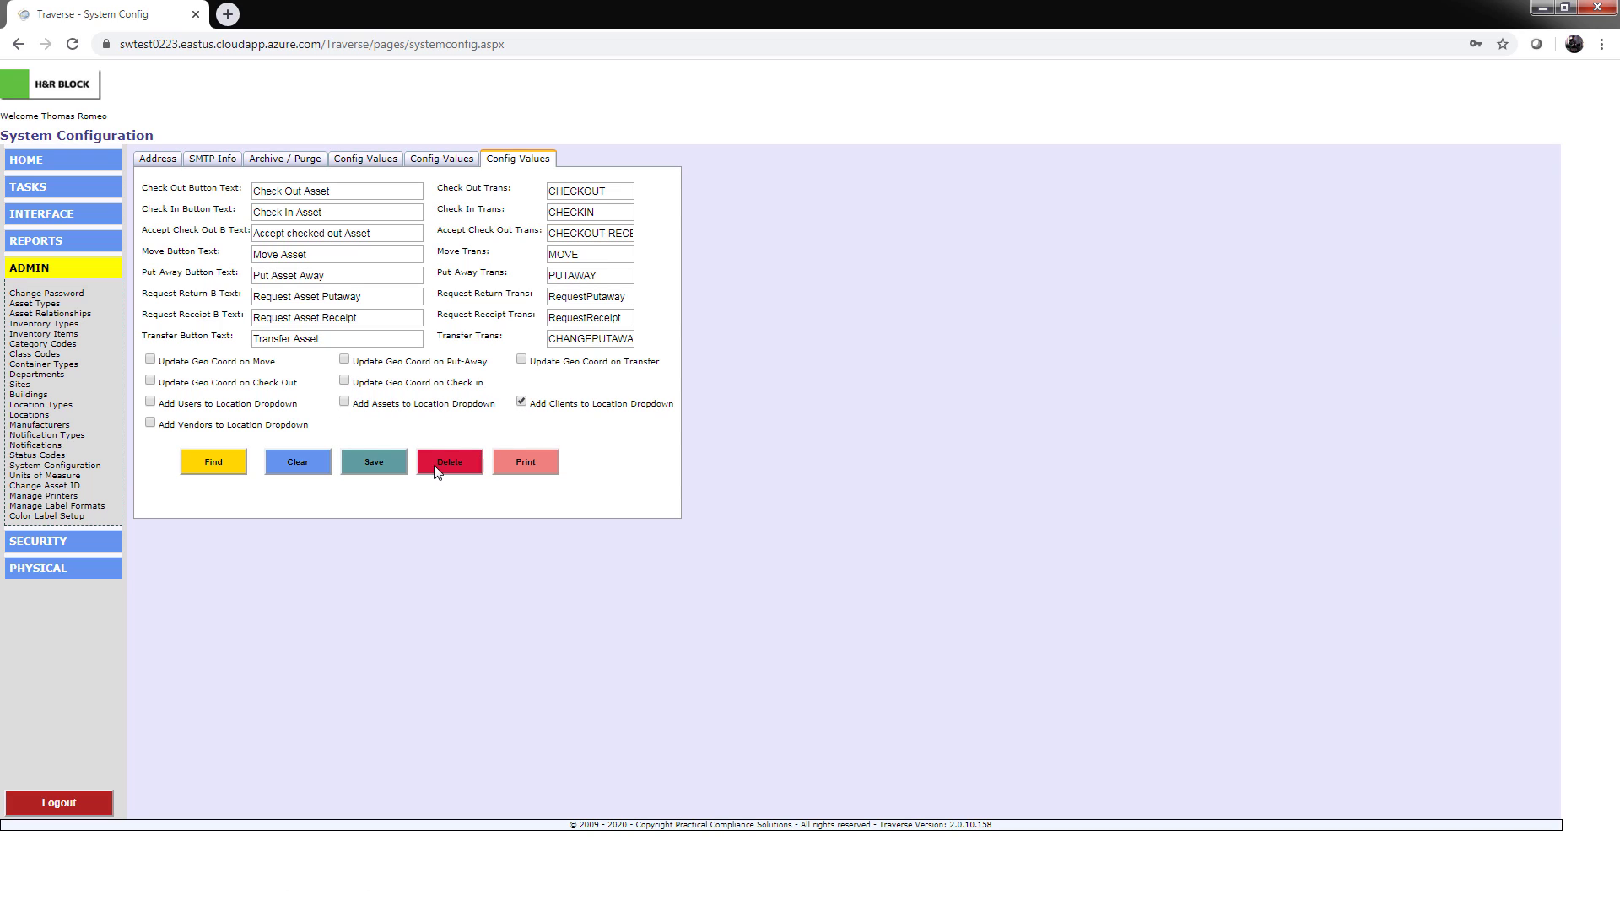
pyautogui.click(368, 469)
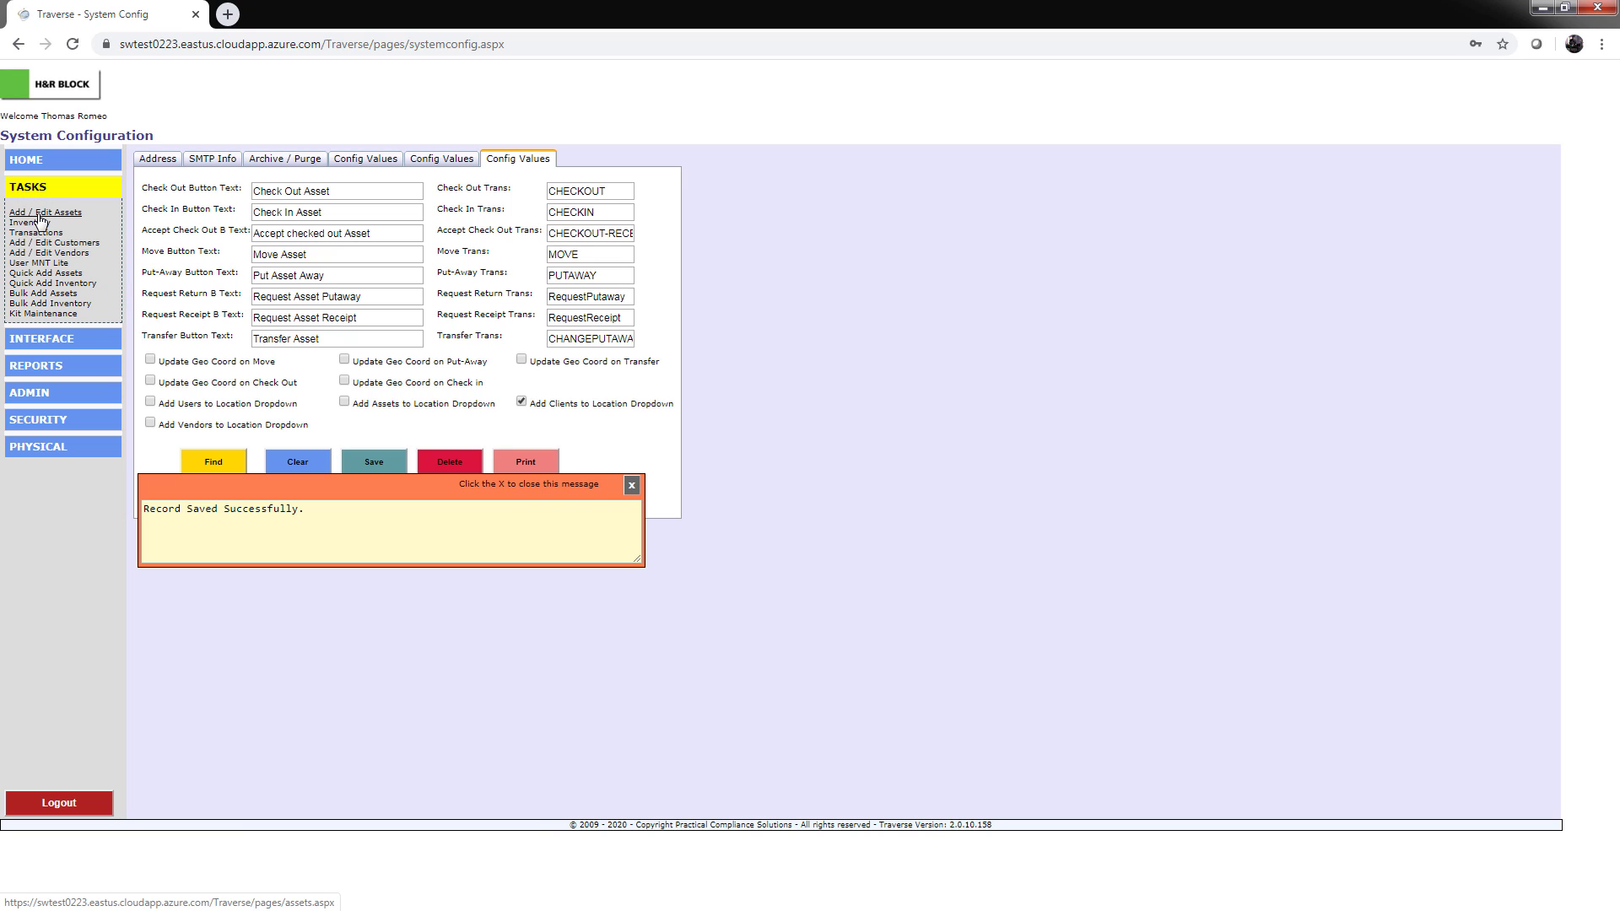
pyautogui.click(46, 211)
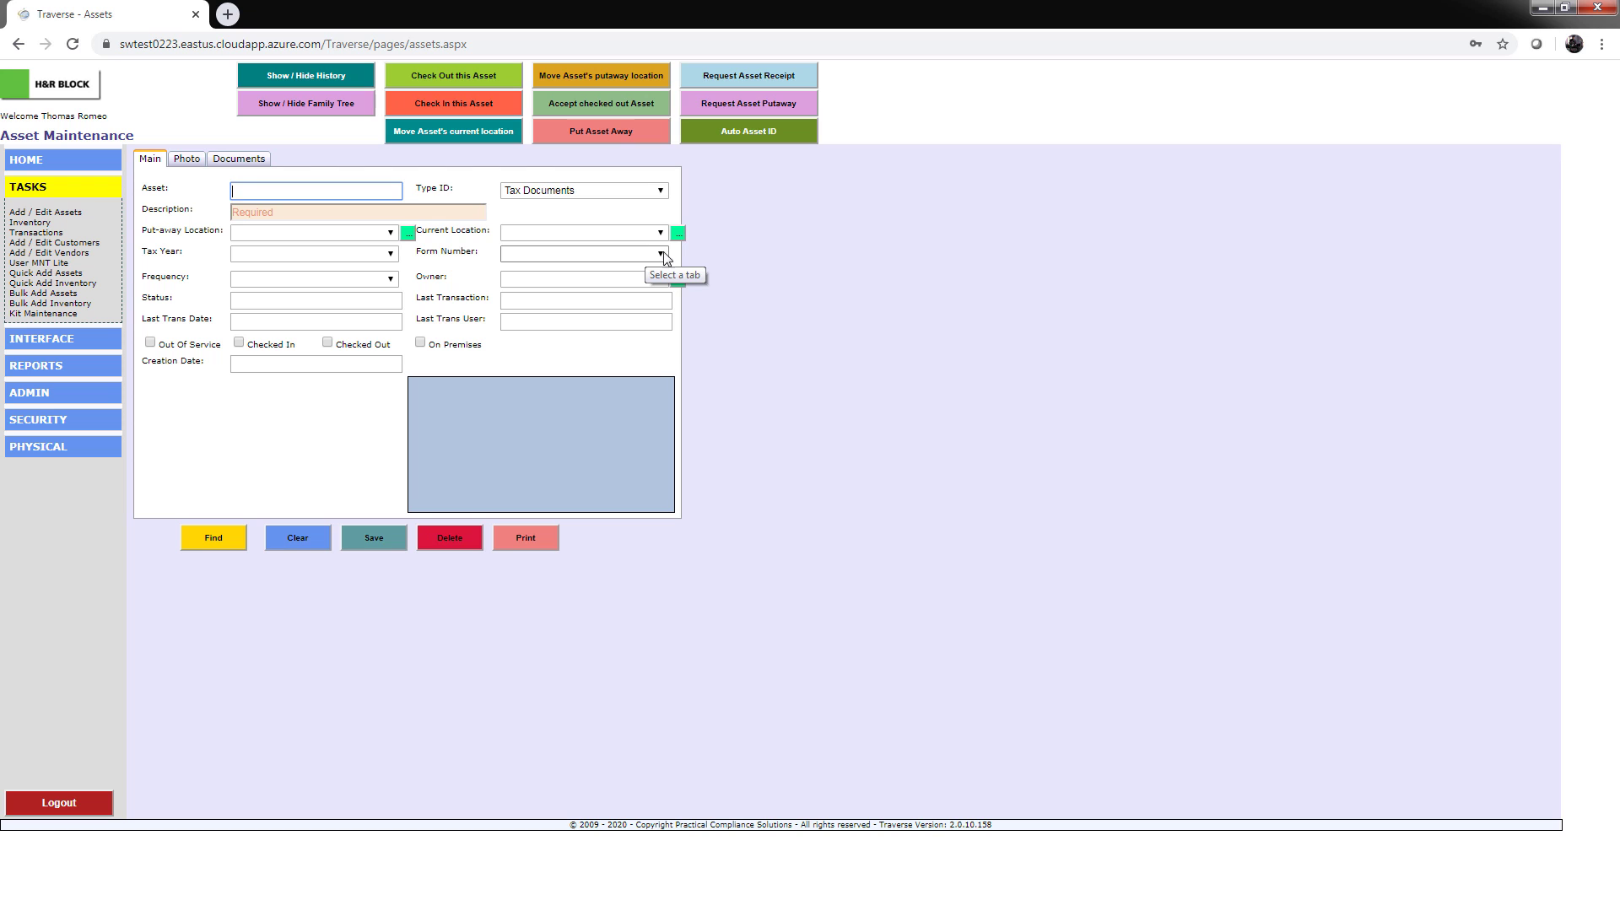
pyautogui.click(661, 234)
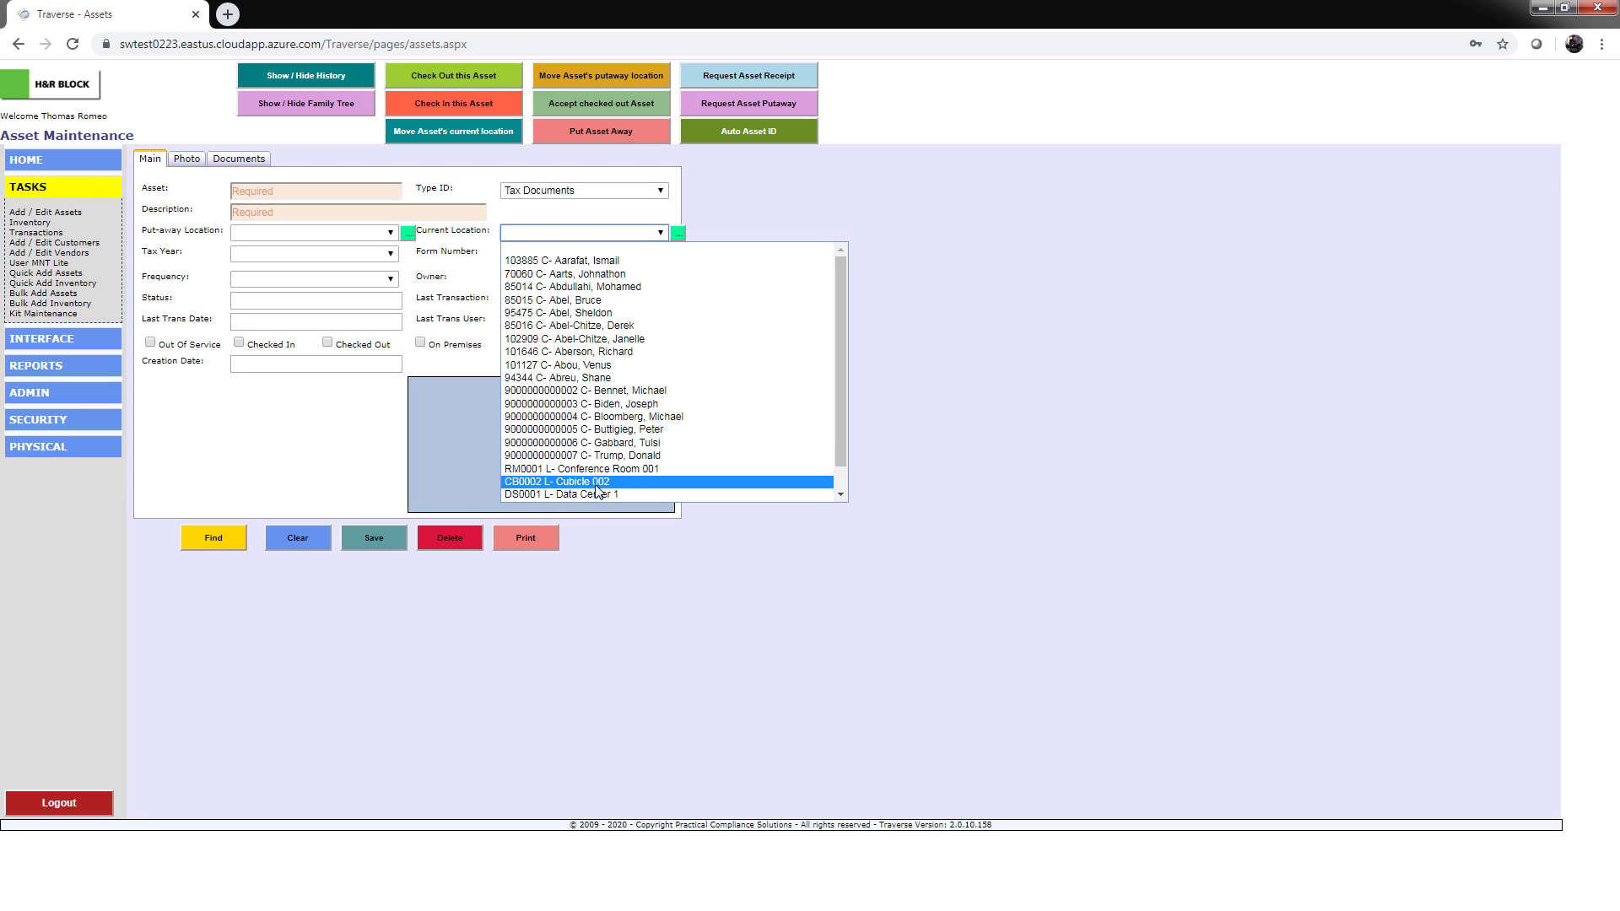
# Turn off Add Clients to Location Dropdown in the system configuration and save the record
pyautogui.click(38, 393)
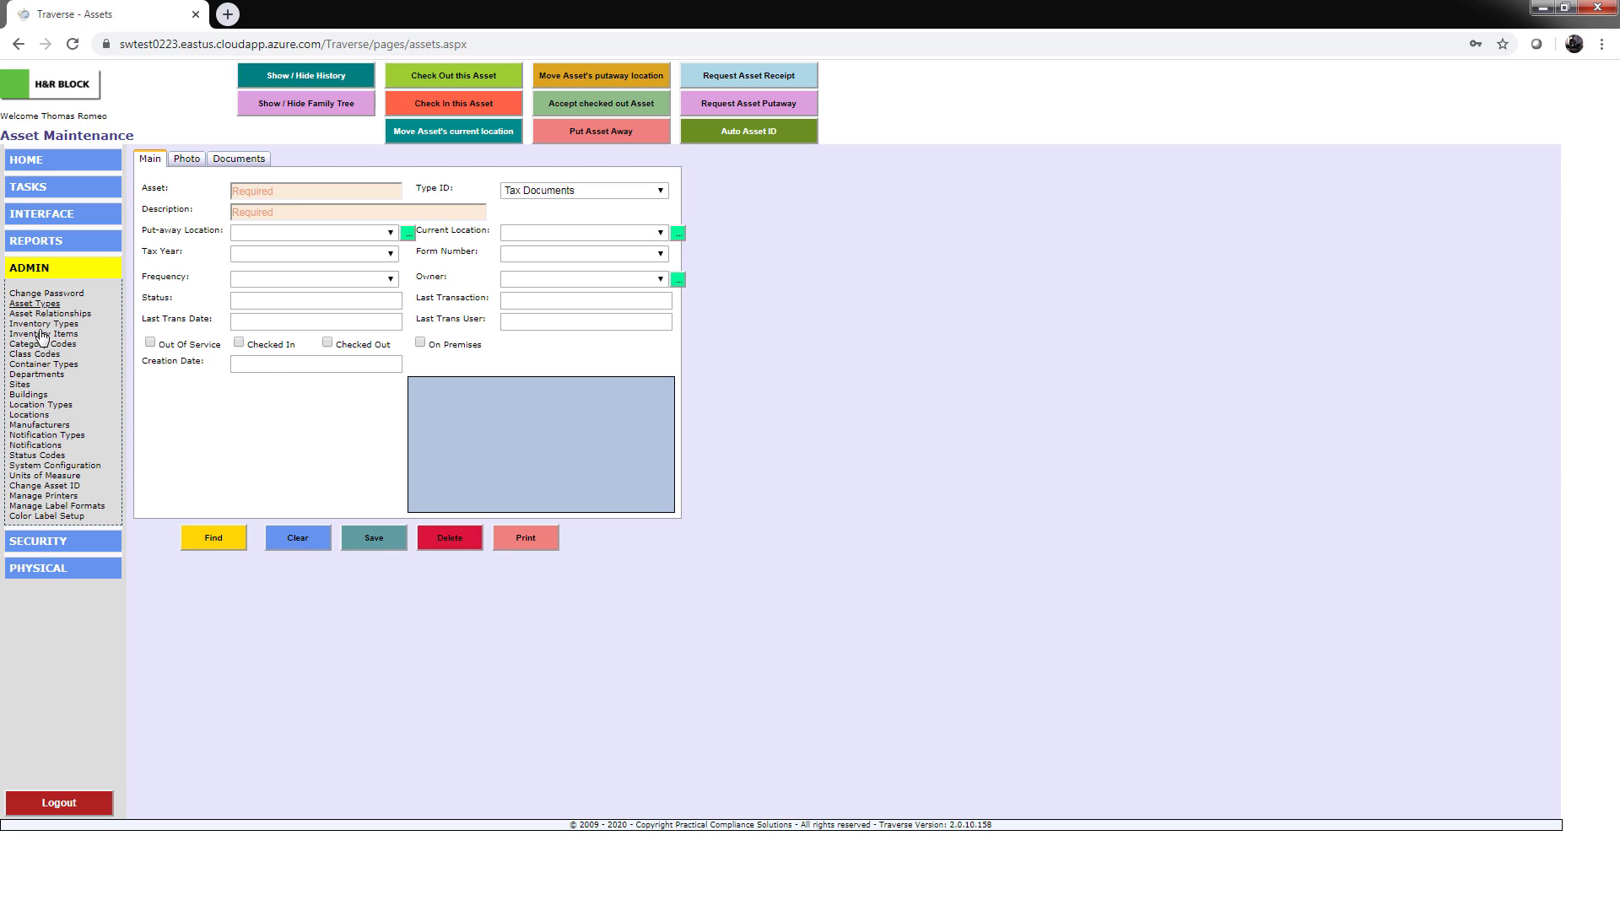
pyautogui.click(56, 466)
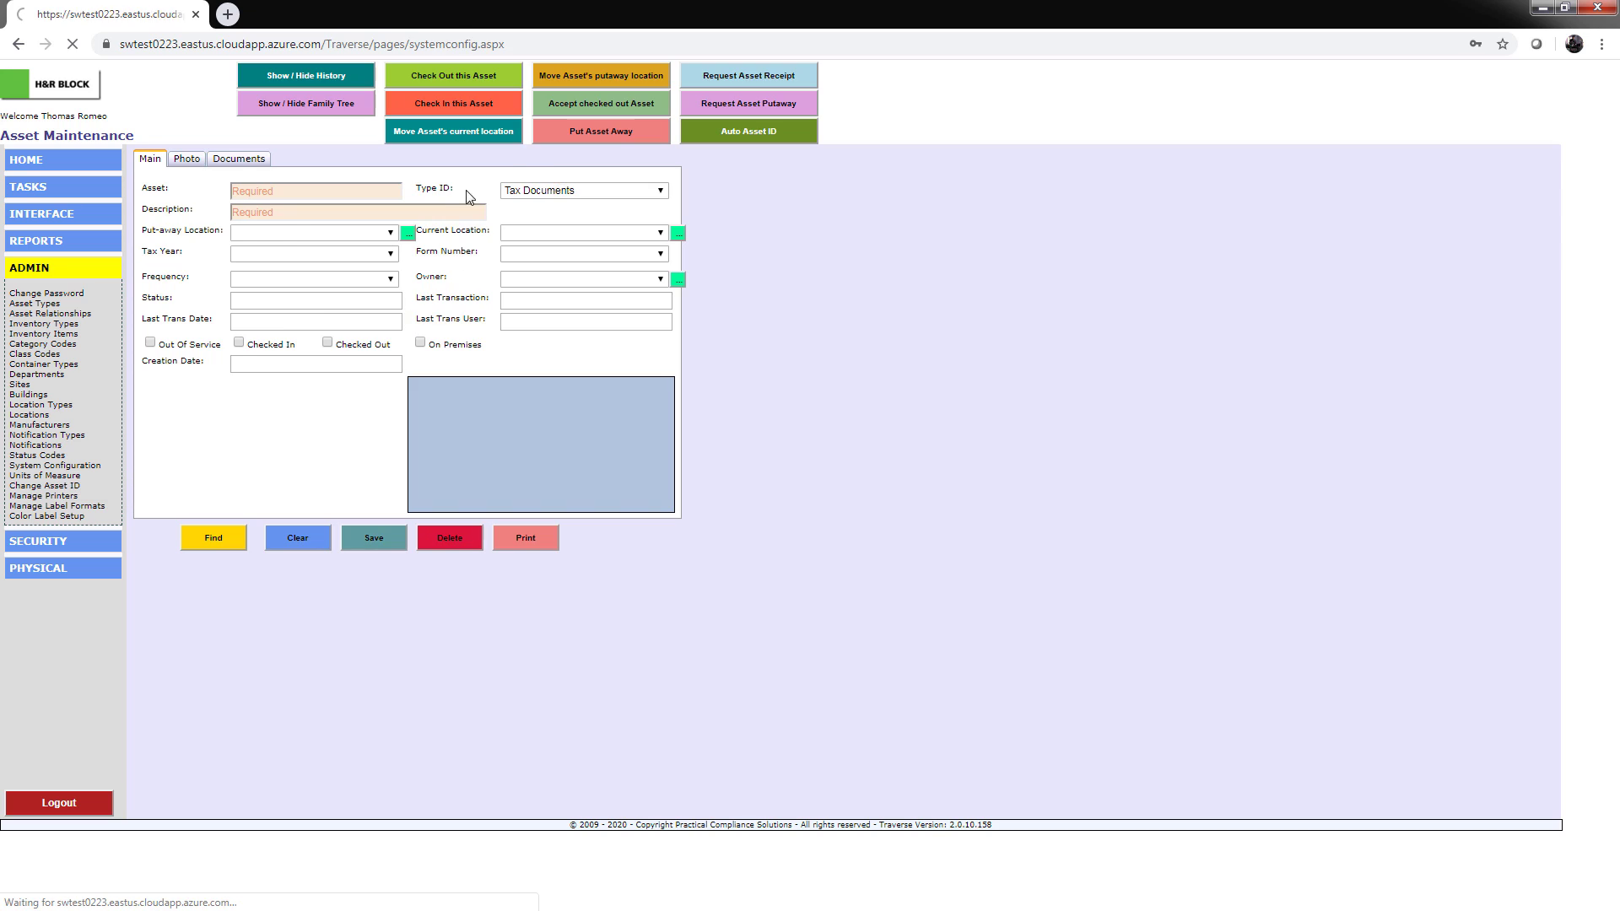
pyautogui.click(527, 164)
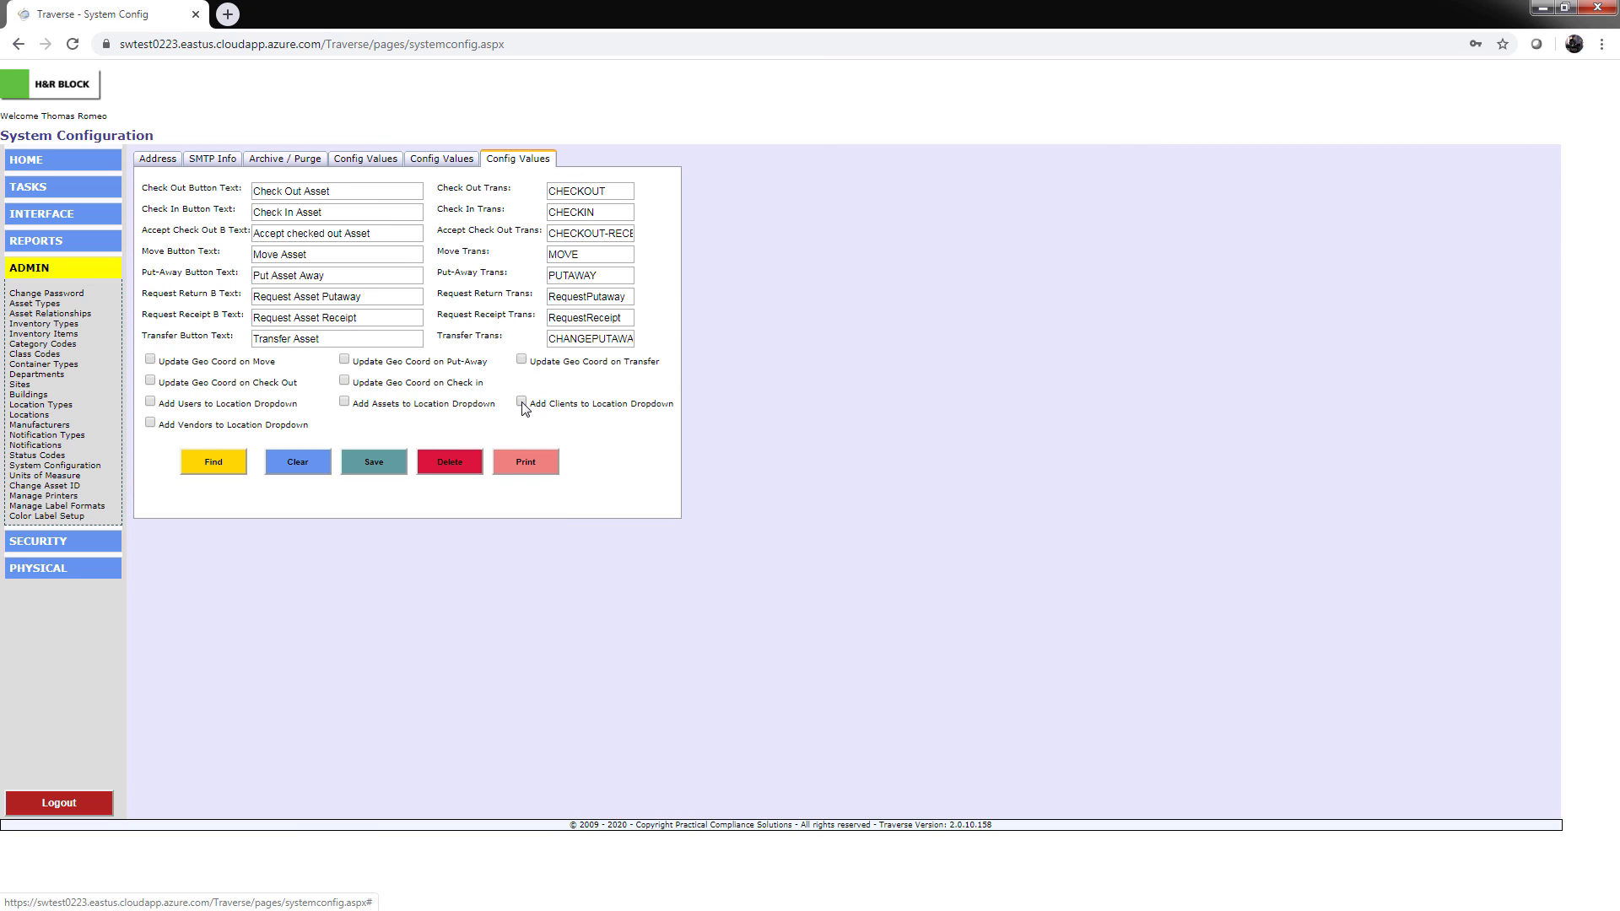
pyautogui.click(372, 467)
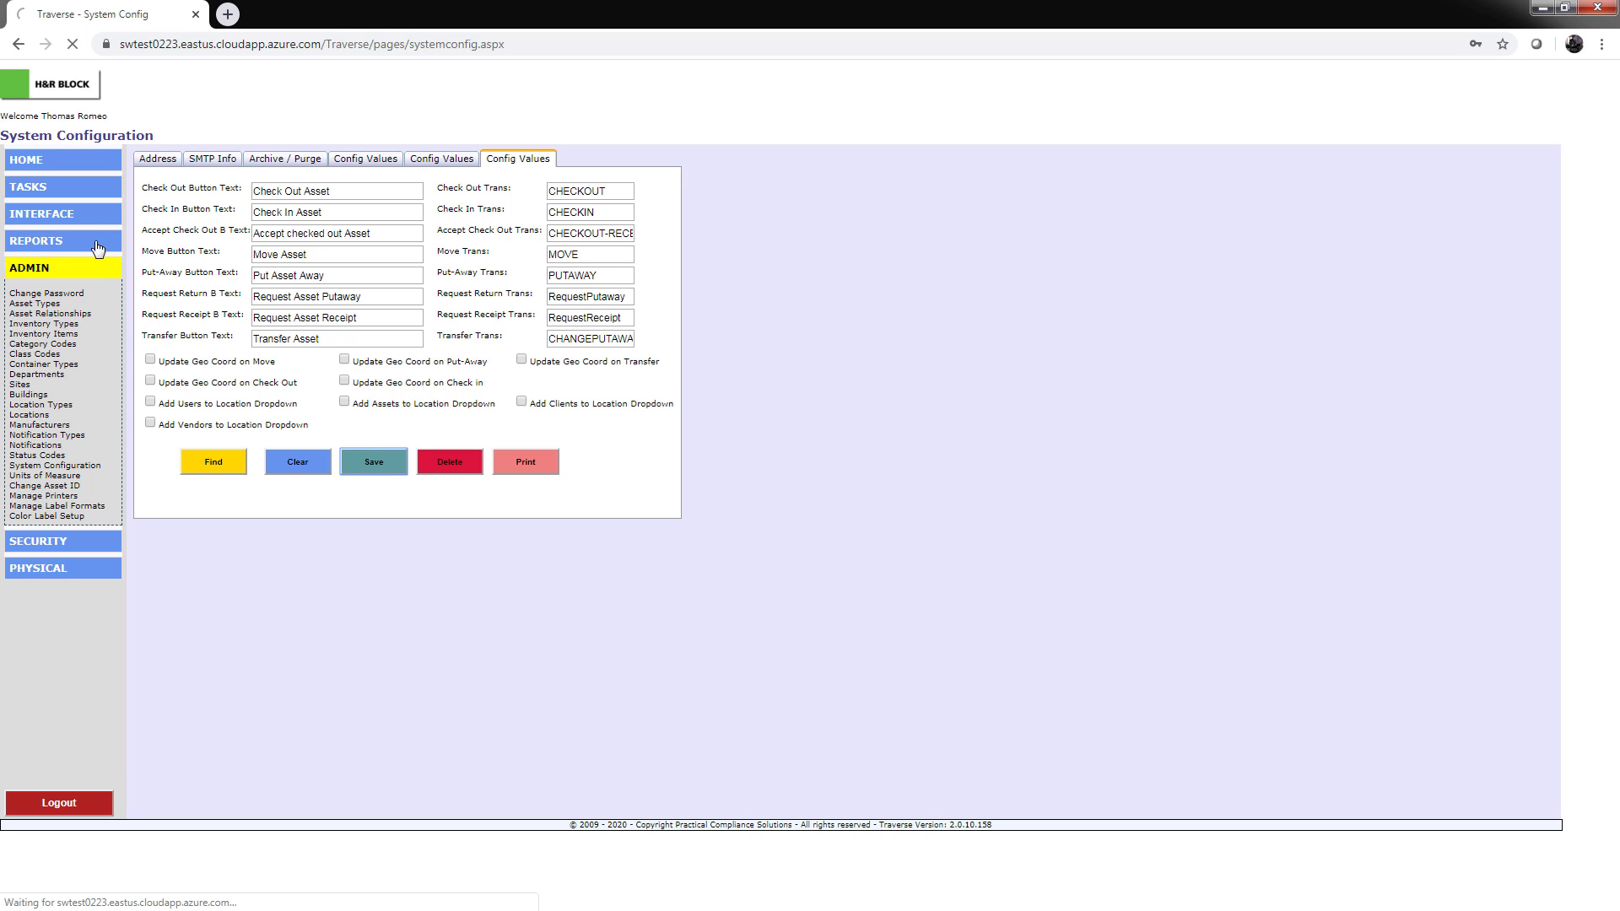
# Open a blank asset form and examine the location-only choices offered for Current Location
pyautogui.click(34, 187)
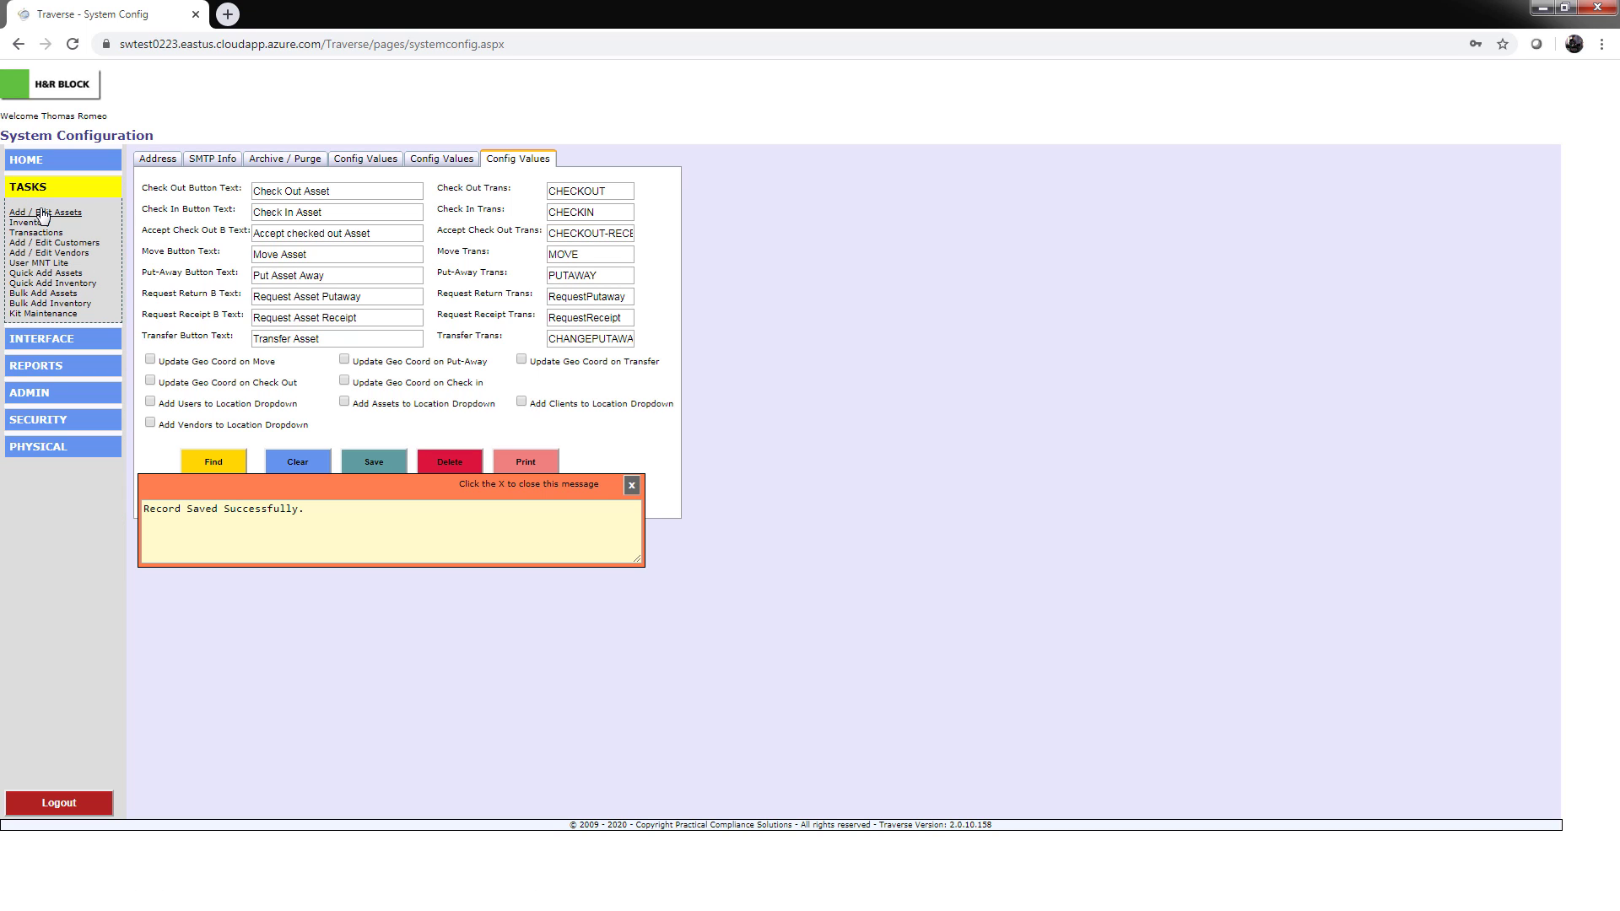
pyautogui.click(34, 212)
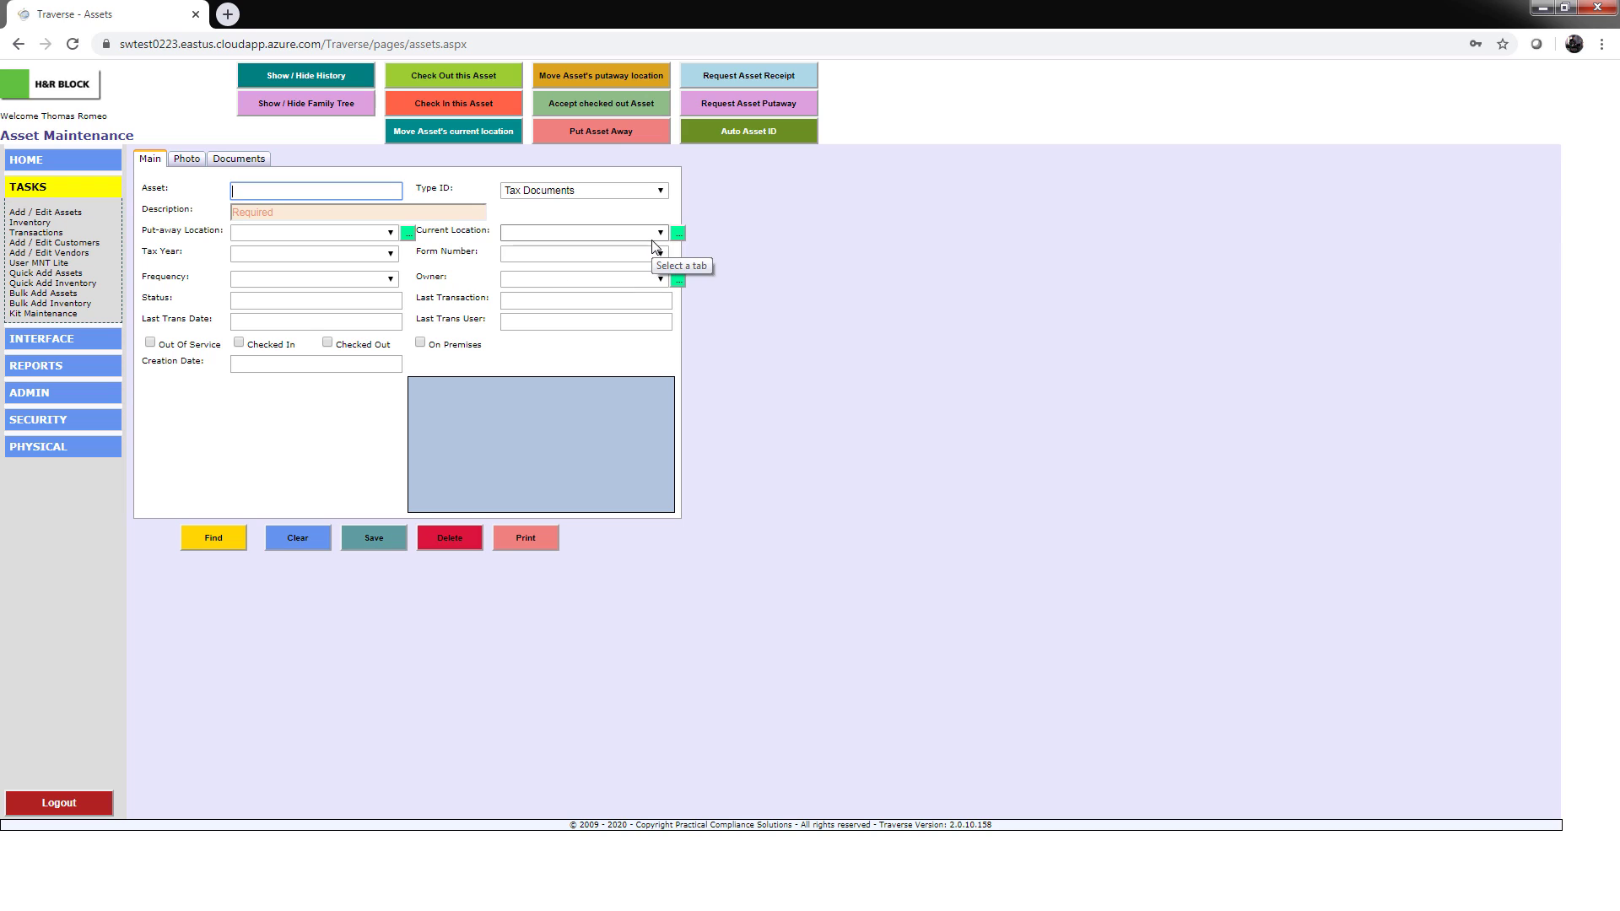
pyautogui.click(660, 232)
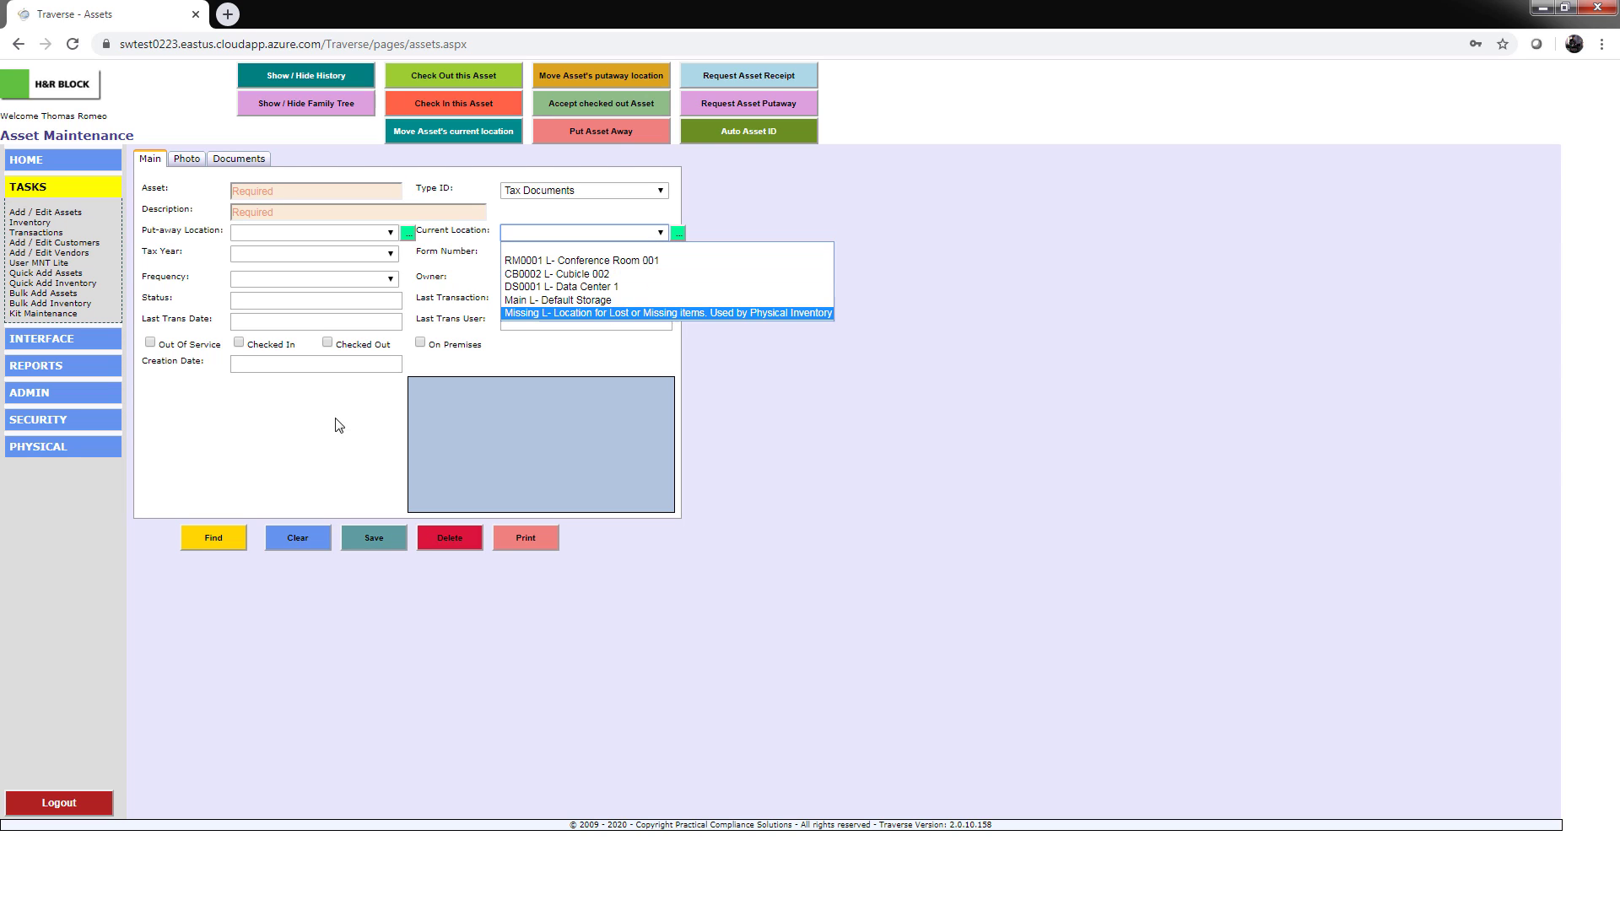
pyautogui.click(302, 432)
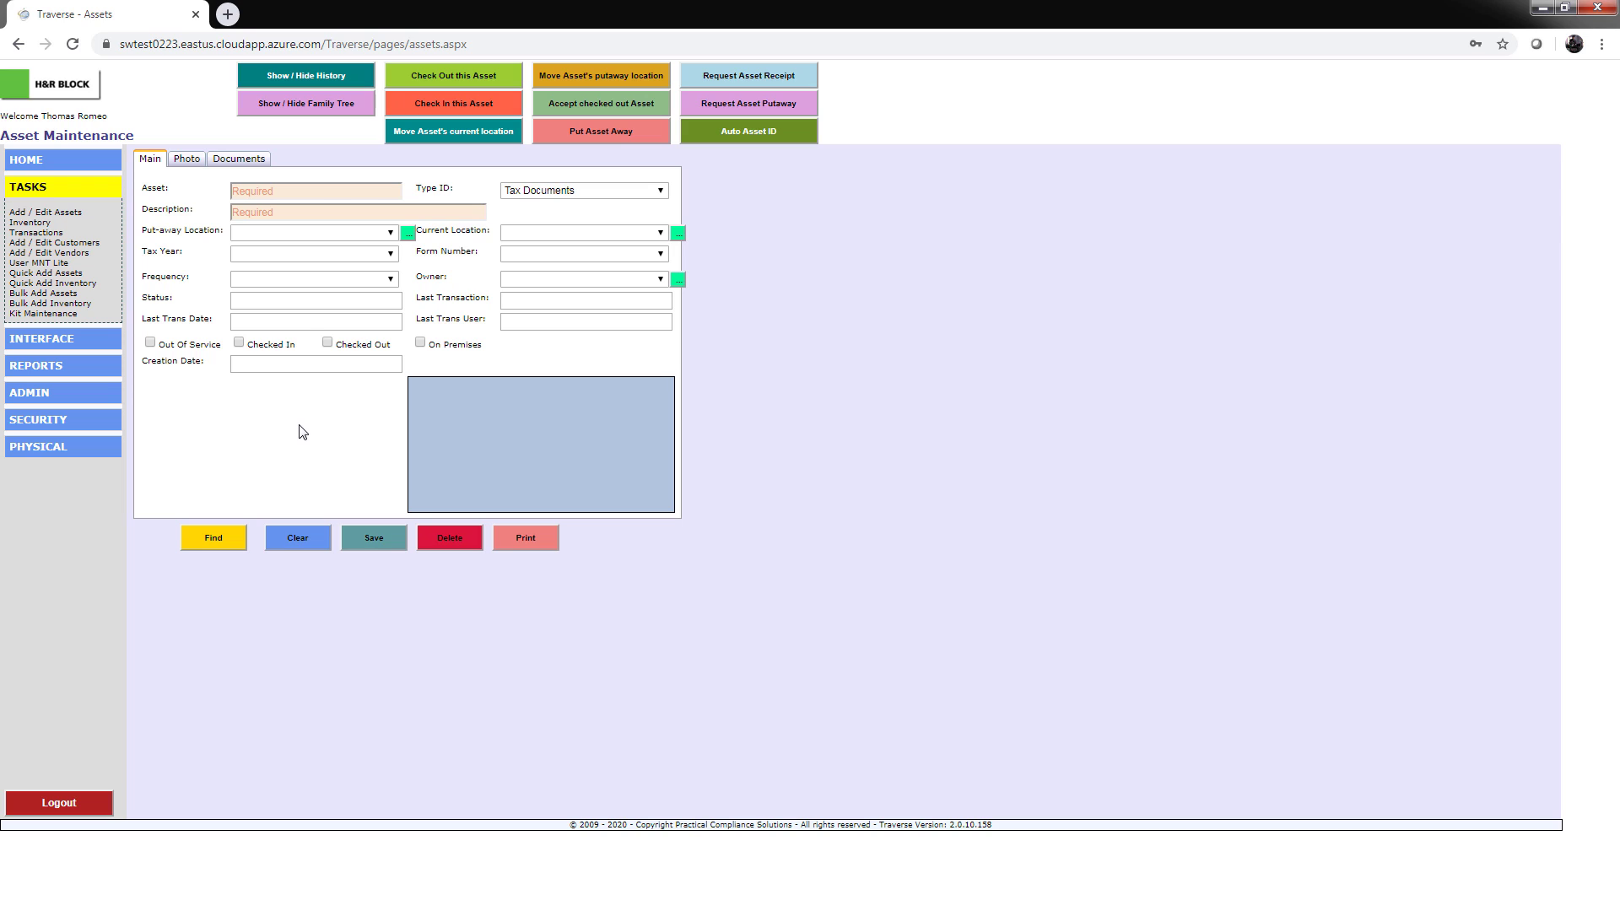
pyautogui.click(661, 233)
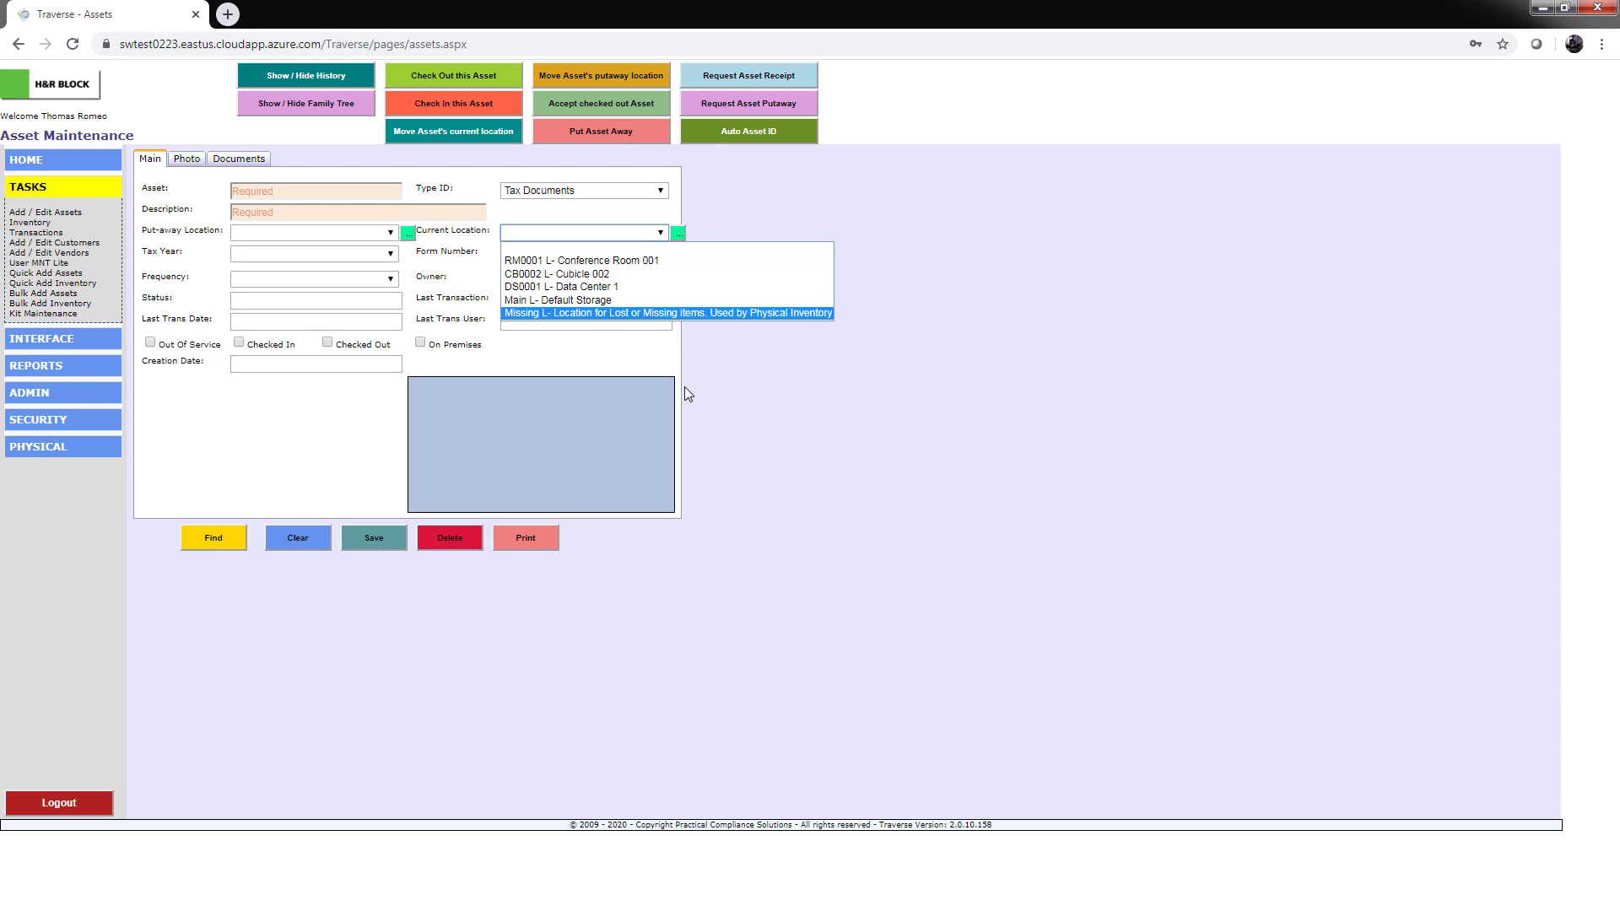
# Open the lookup for the asset's Current Location, restrict it to Locations and try a search without any criteria
pyautogui.click(677, 234)
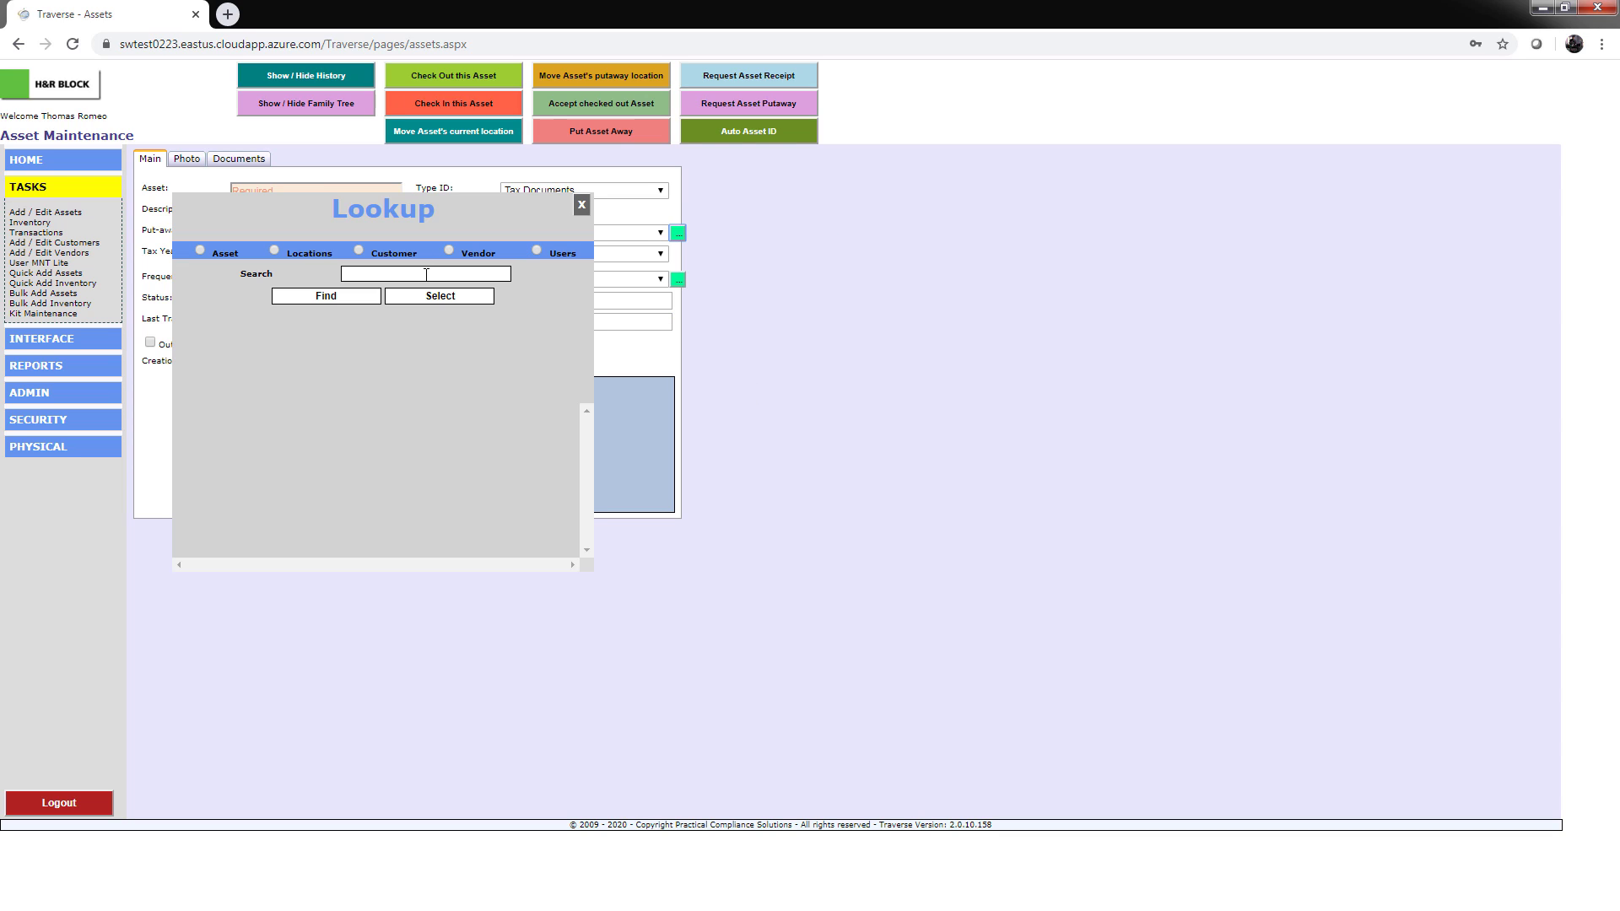
pyautogui.click(426, 275)
pyautogui.click(274, 251)
pyautogui.click(370, 275)
pyautogui.click(341, 296)
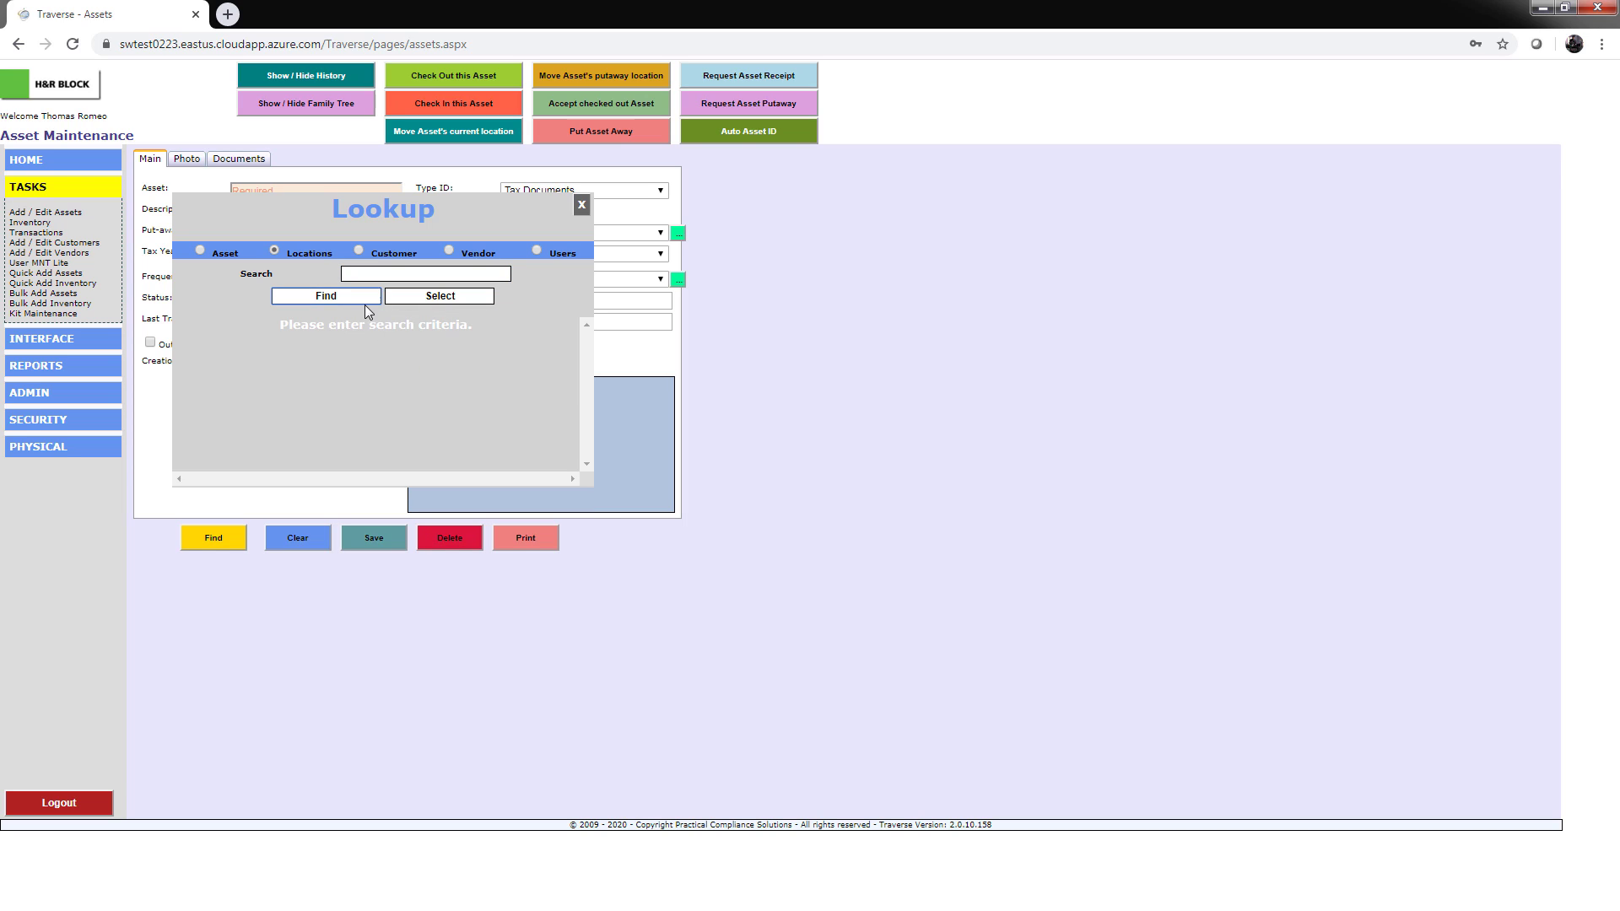
# Search the locations for "cub" and select CB0002, Cubicle 002, as the asset's current location
pyautogui.click(381, 271)
pyautogui.write('cub')
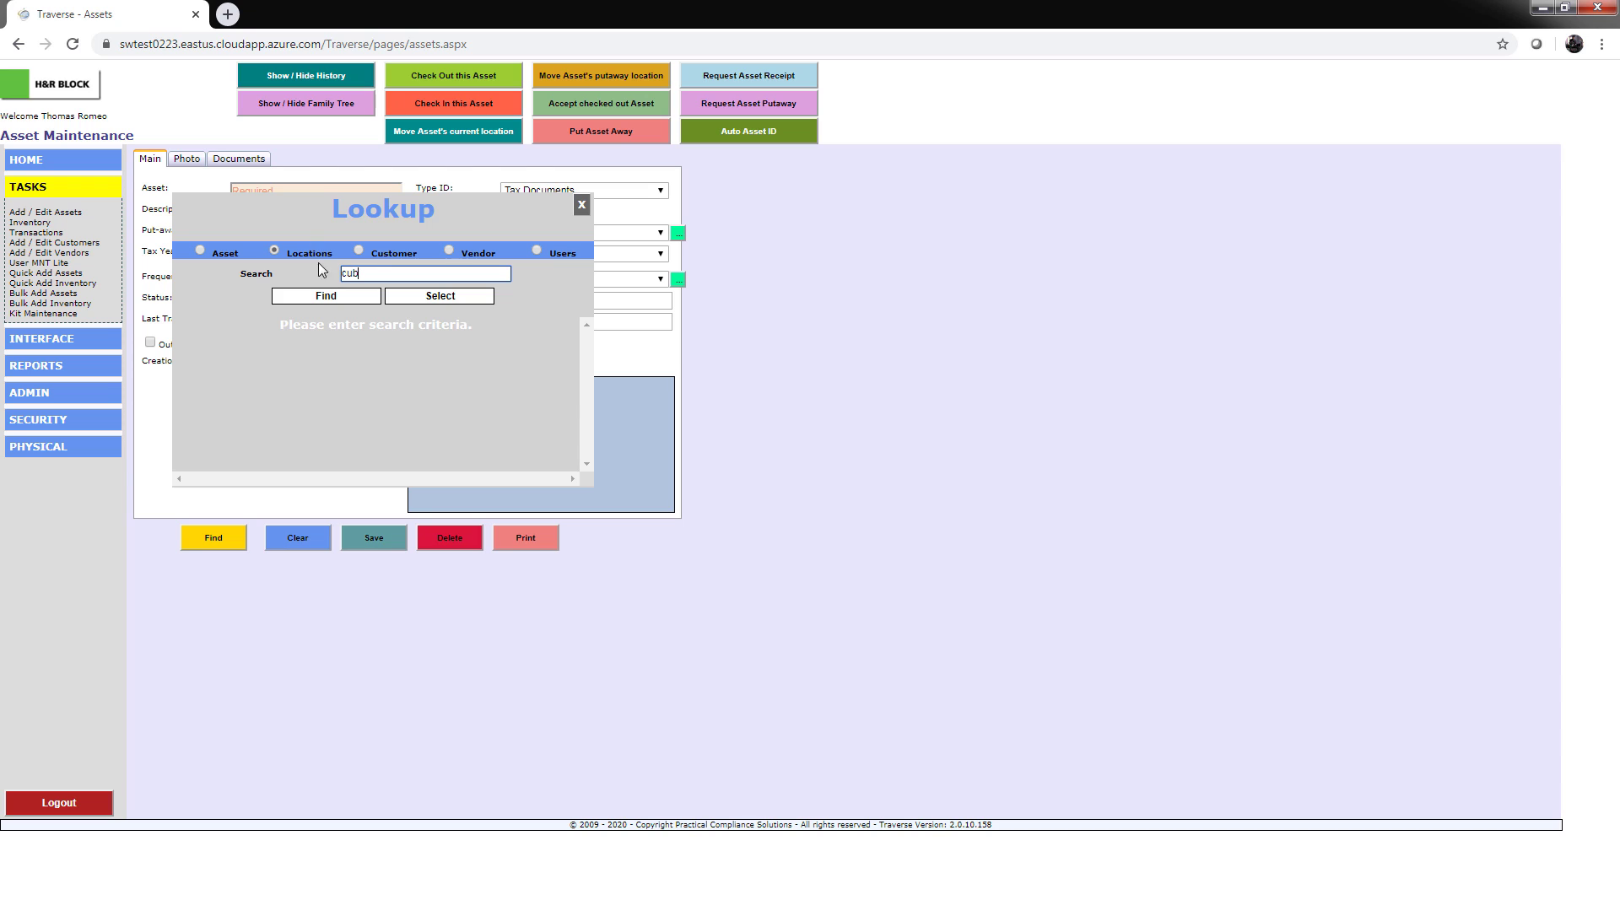
pyautogui.click(327, 297)
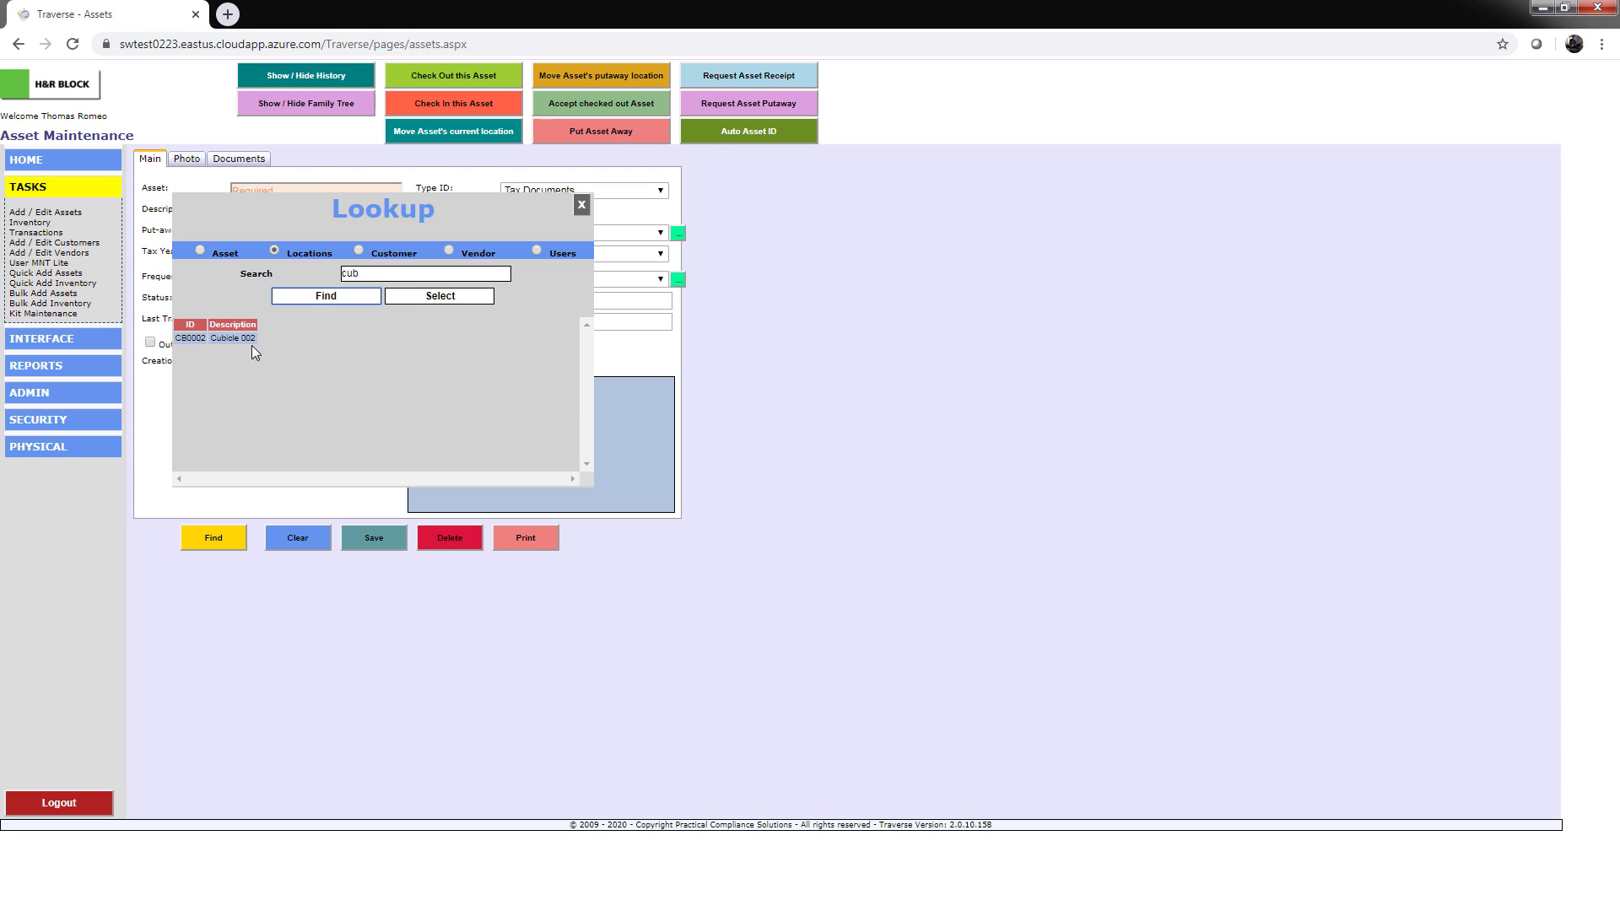
pyautogui.click(246, 341)
pyautogui.click(459, 297)
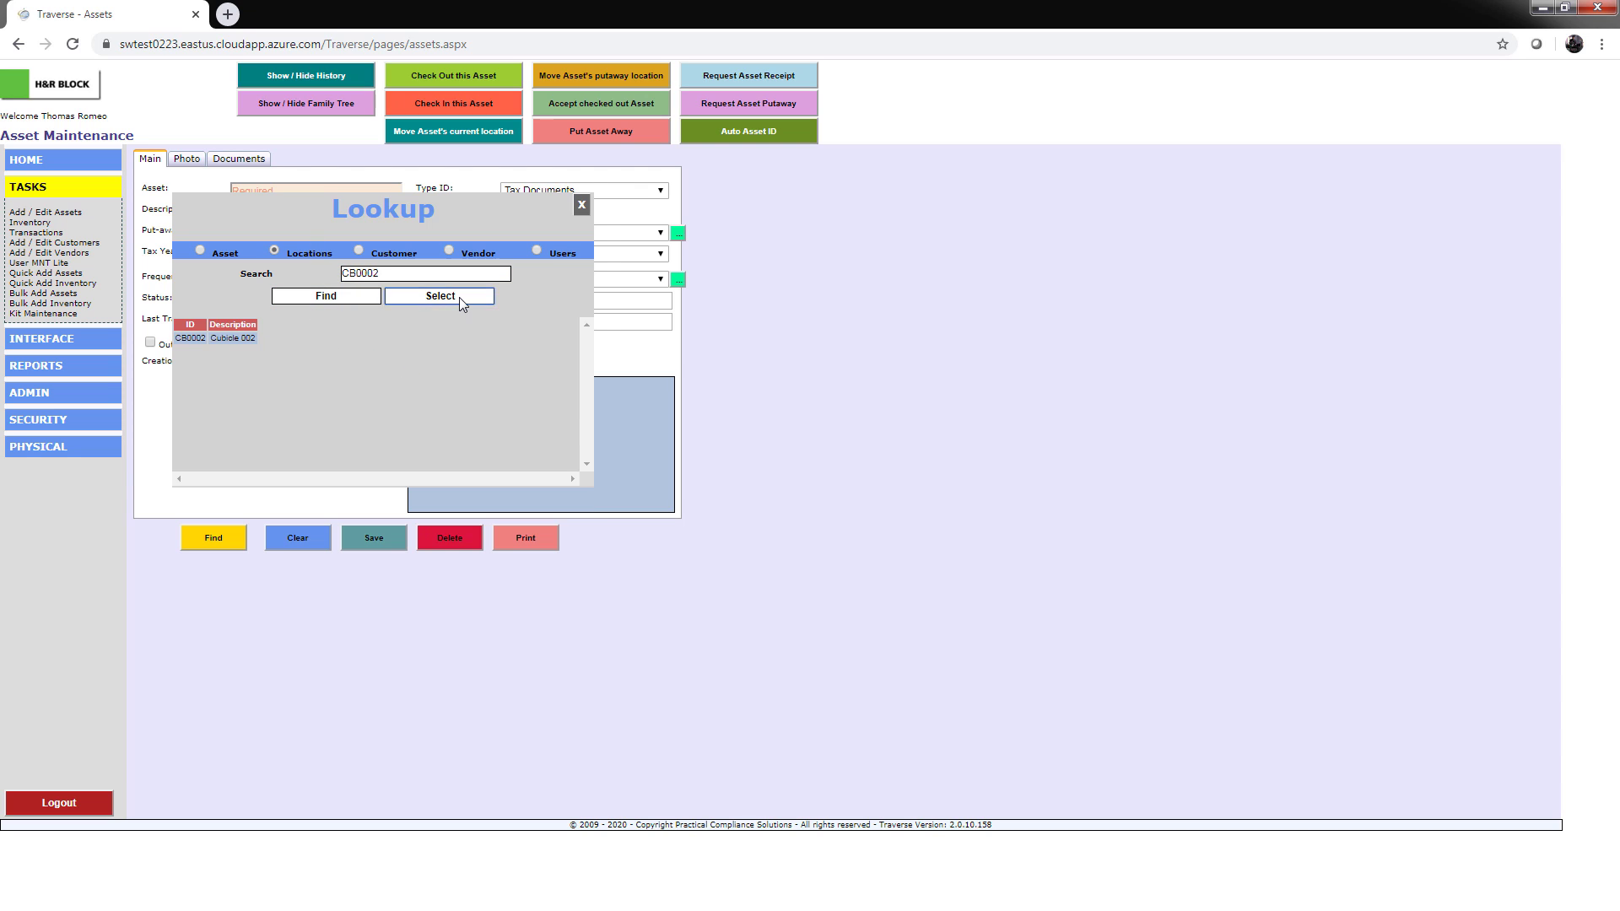